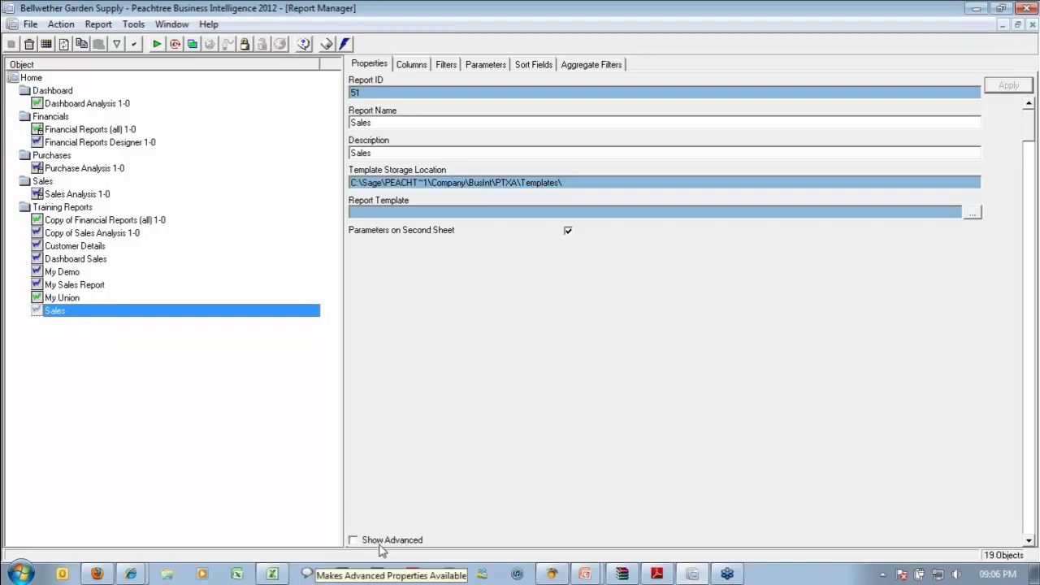
Tick Show Advanced so the Sales report's advanced properties are displayed.
left_click(353, 540)
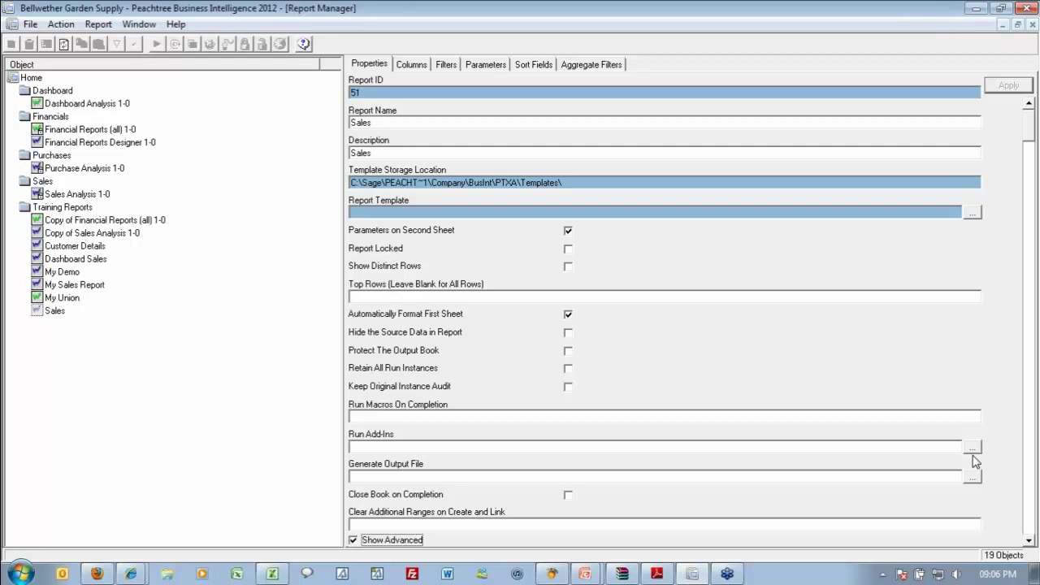
Open the Choose Add-In Function dialog for Run Add-Ins, centre it, and list the add-in libraries.
left_click(973, 447)
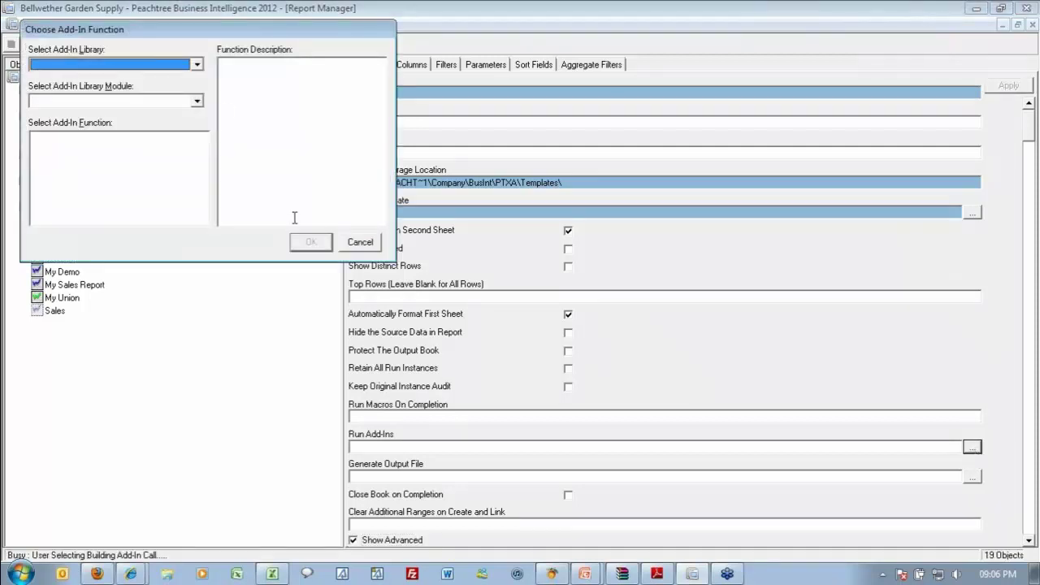
left_click_drag(255, 31, 528, 135)
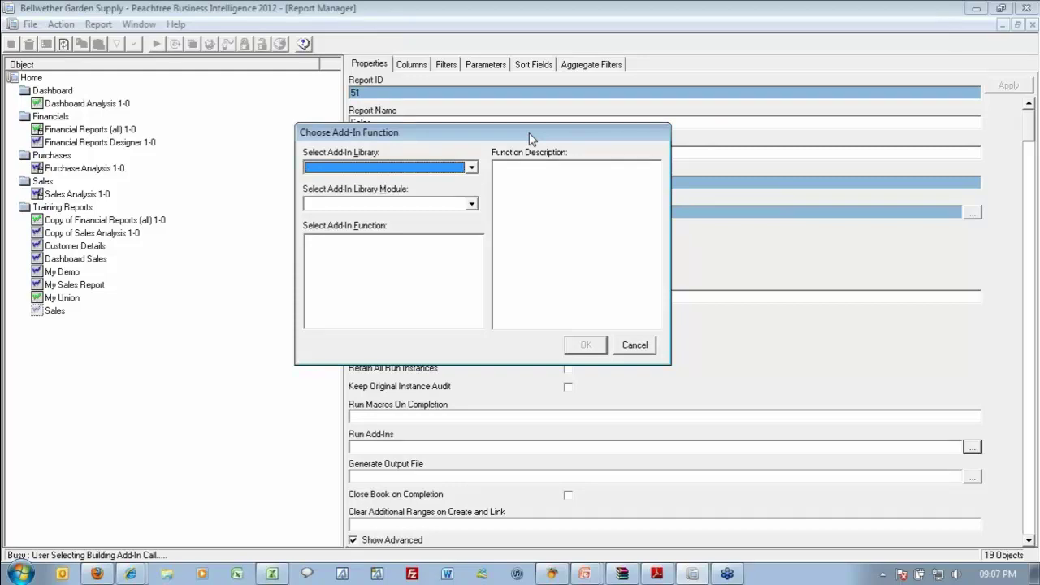
left_click(801, 154)
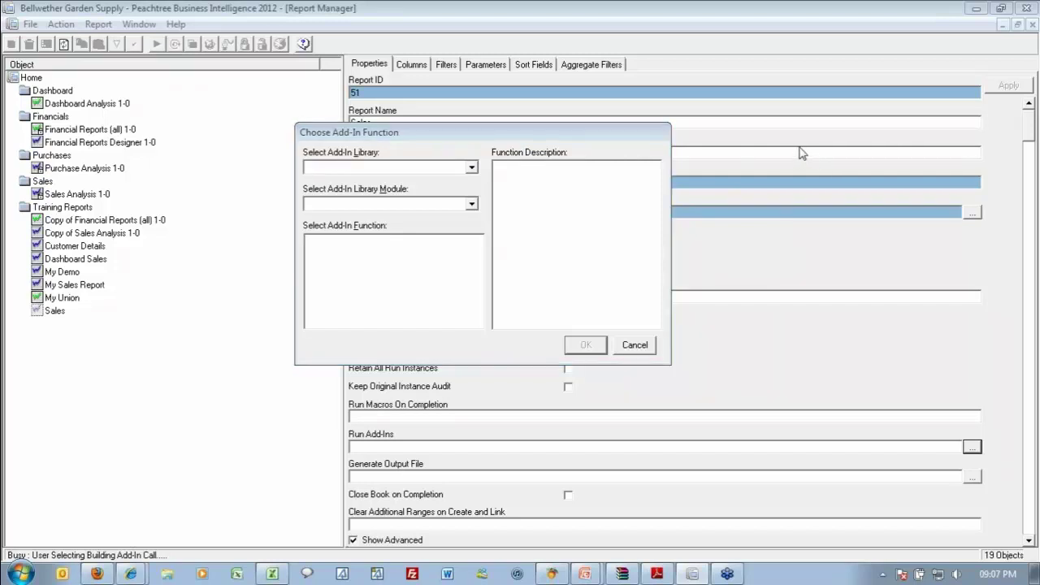
left_click(406, 145)
left_click(470, 168)
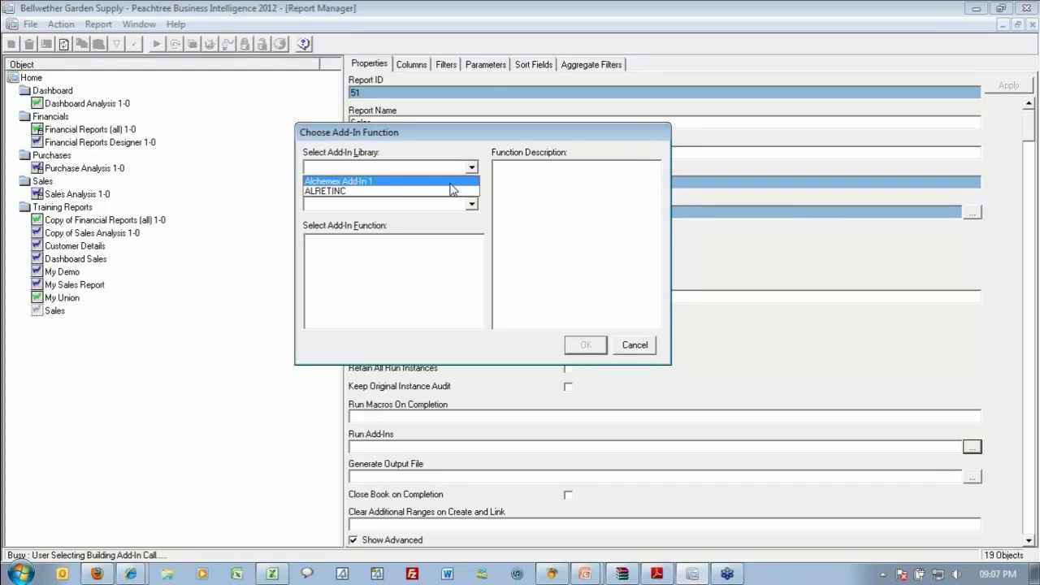
Pick Alchemex Add-In 1, module Emailing Functions, function MailSMTP, and accept it.
left_click(450, 182)
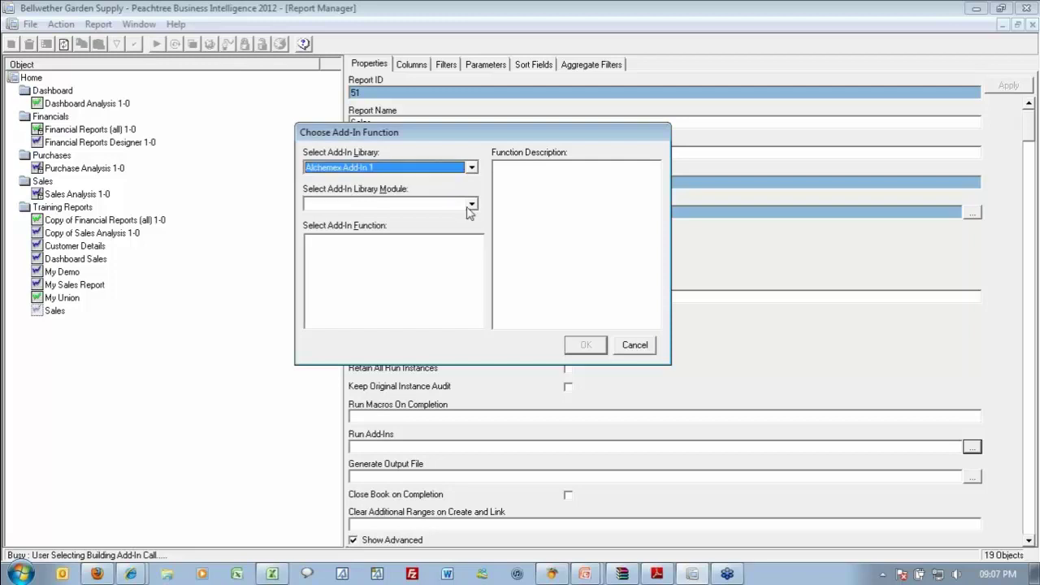
left_click(471, 204)
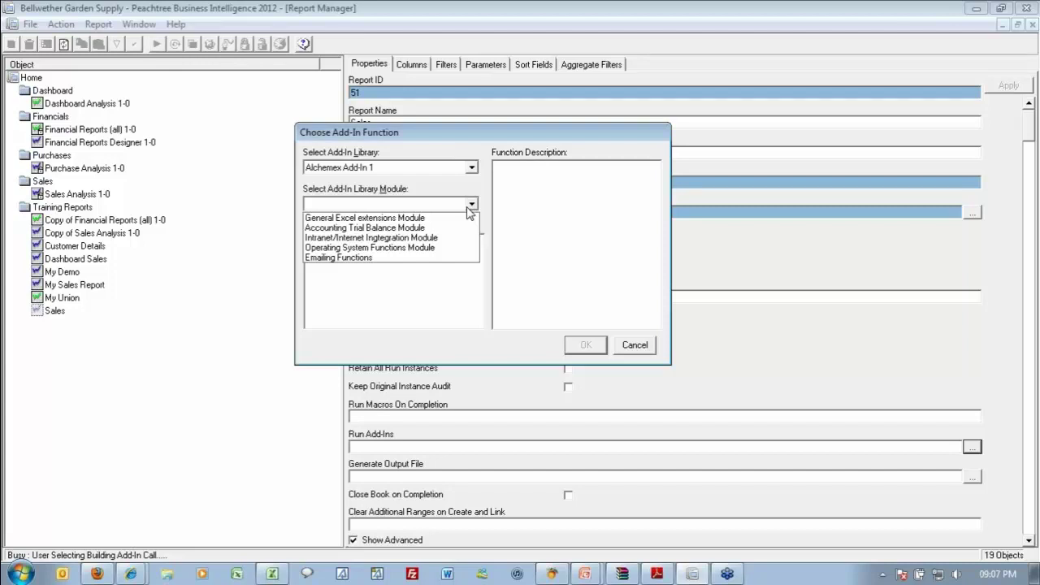
left_click(367, 258)
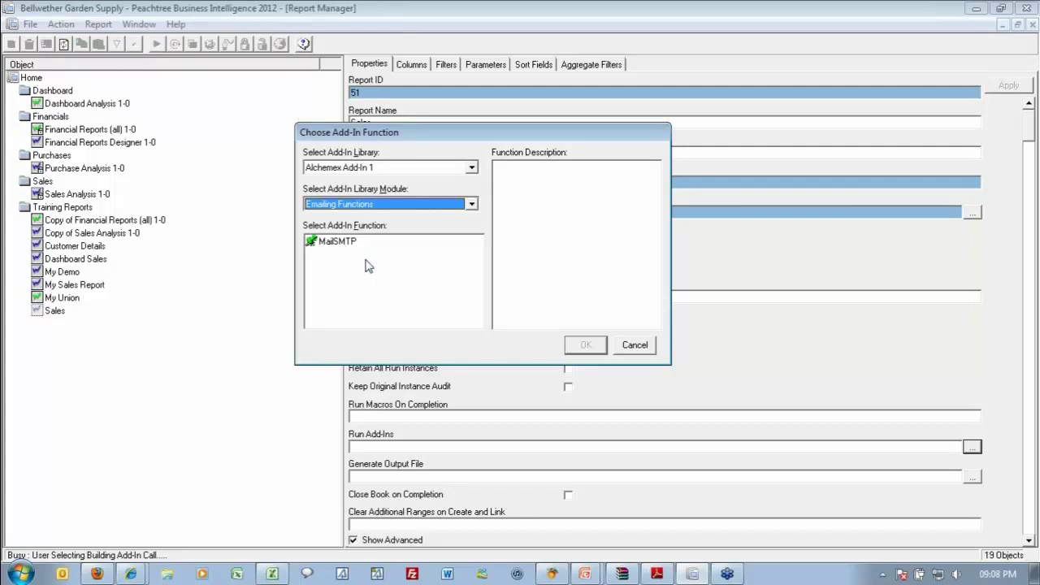
left_click(358, 245)
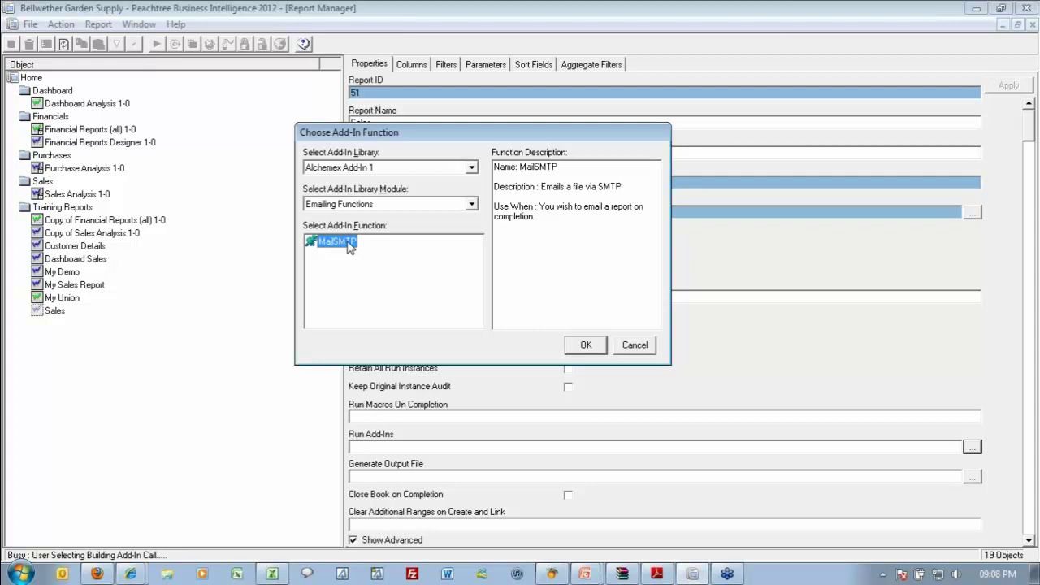
left_click(586, 345)
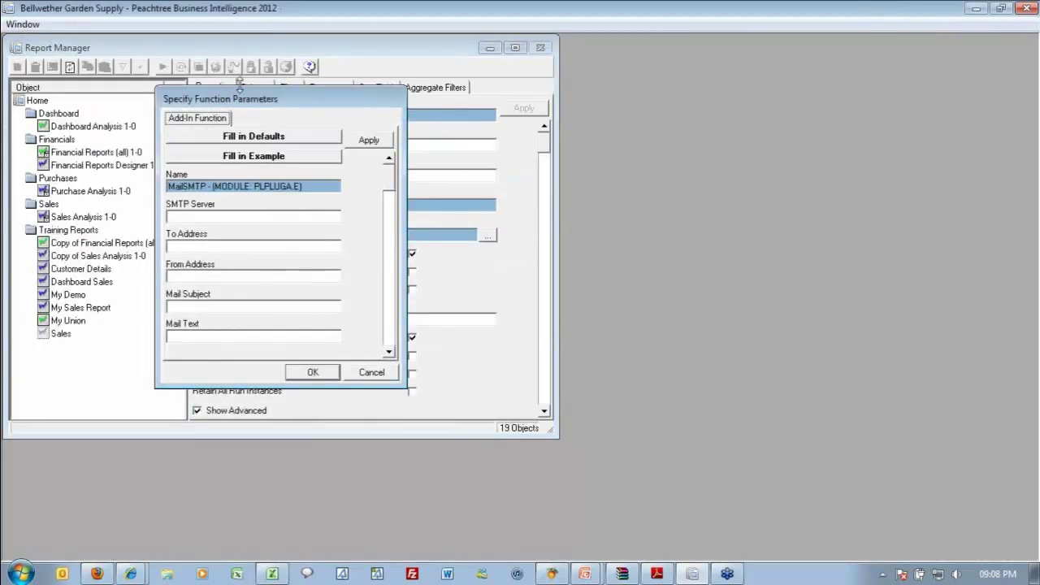
Move the Specify Function Parameters dialog right and stretch it down to show every field.
left_click_drag(249, 94, 493, 49)
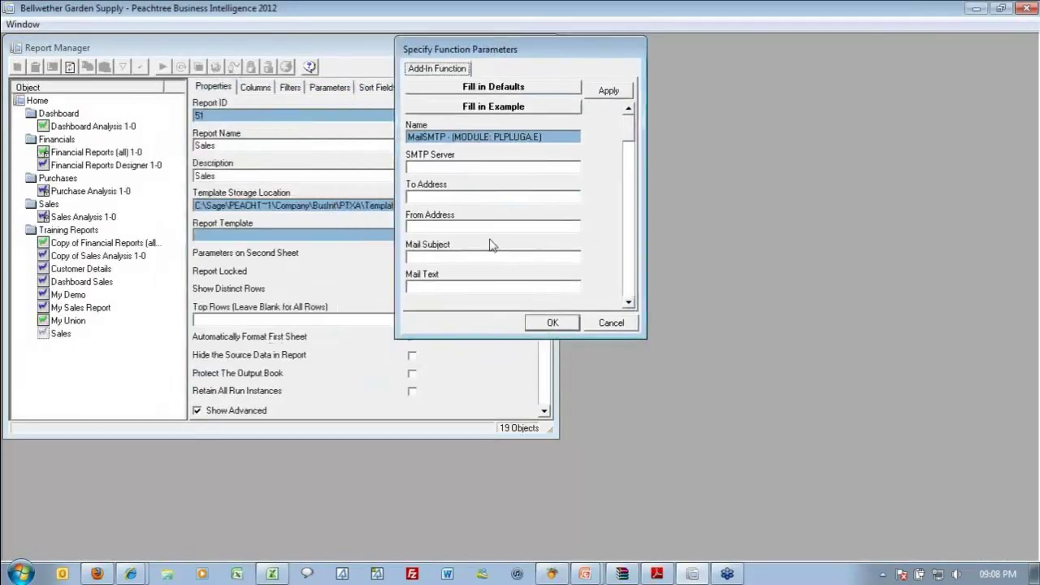
left_click_drag(505, 338, 503, 504)
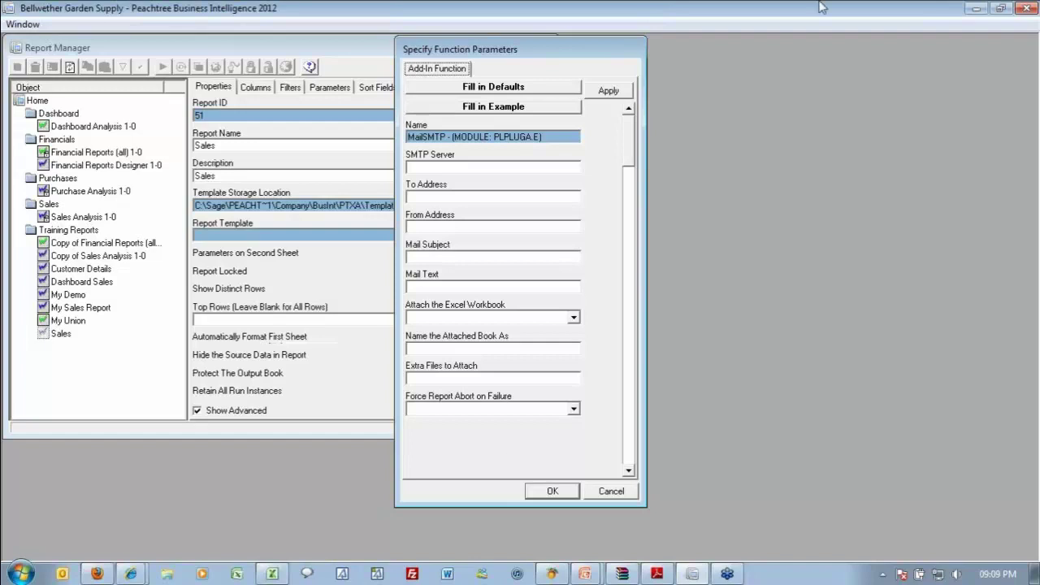
Enter mail.smtp.alchemex.com as SMTP Server and the recipient's e-mail in To Address.
left_click(511, 170)
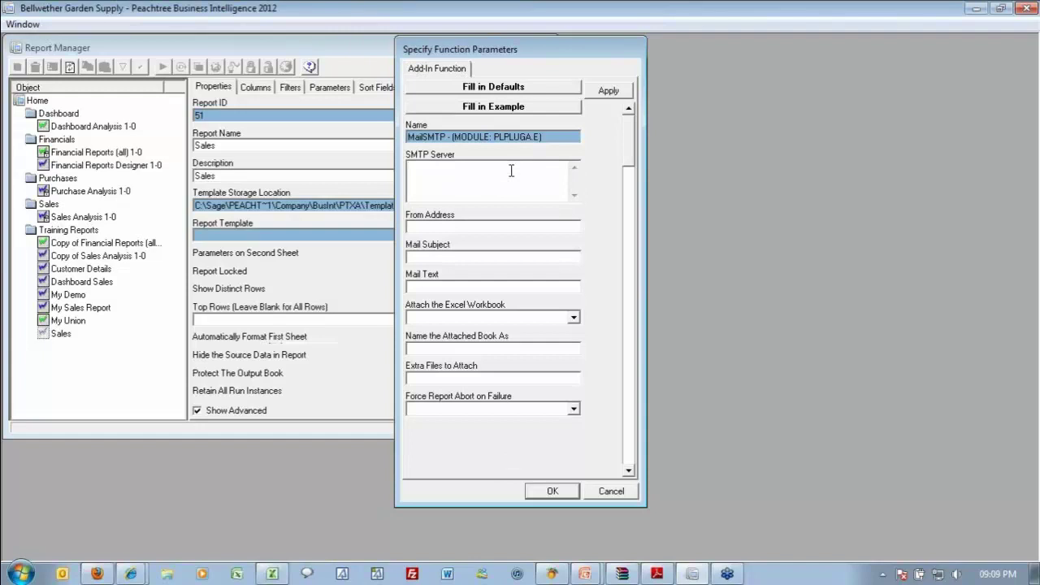
type("mail.smtp.alchemex.com")
key("Tab")
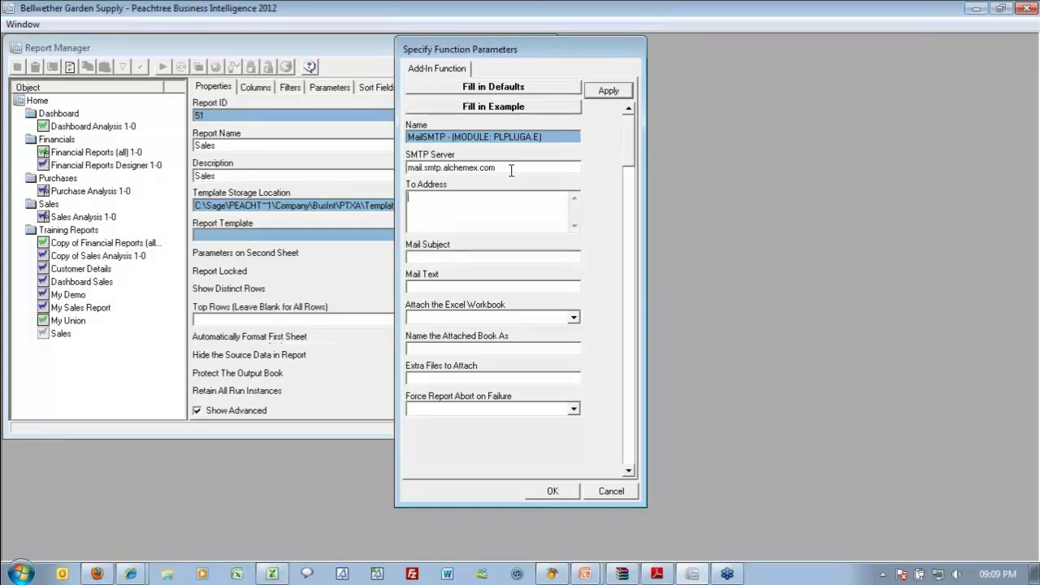
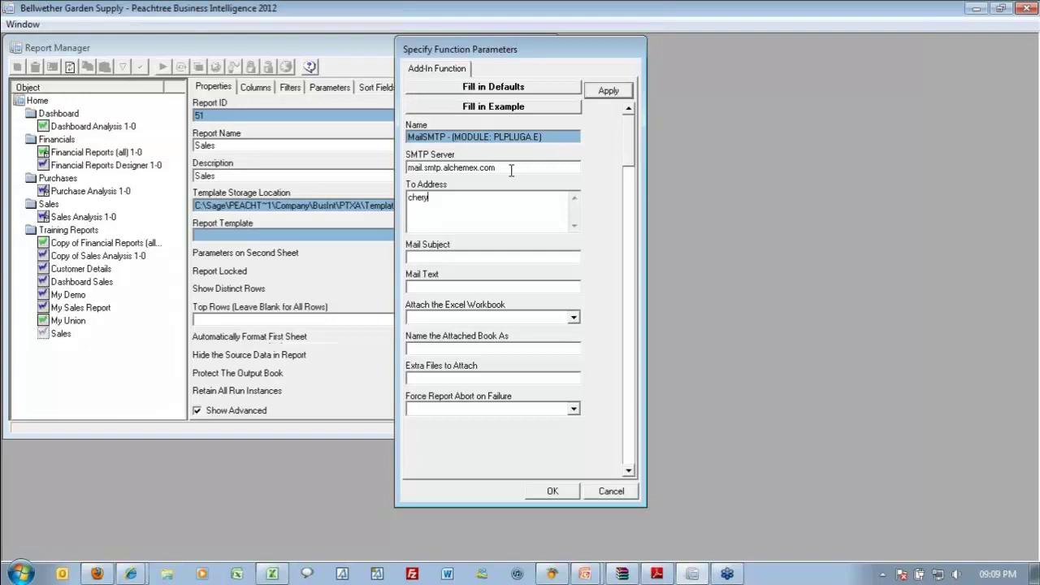
Fill in the sender's e-mail as From Address and append a second recipient to To Address.
key("Tab")
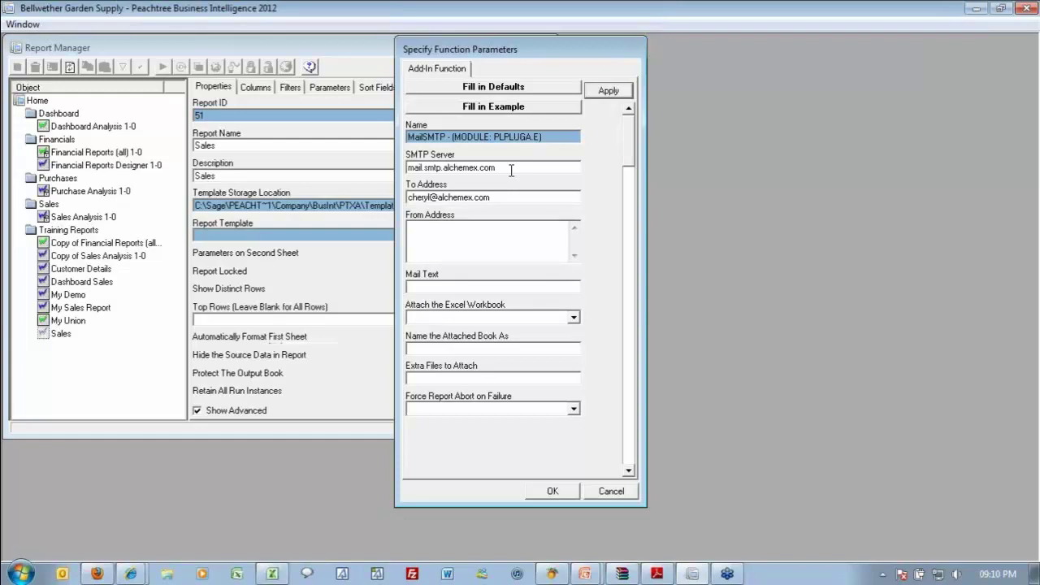
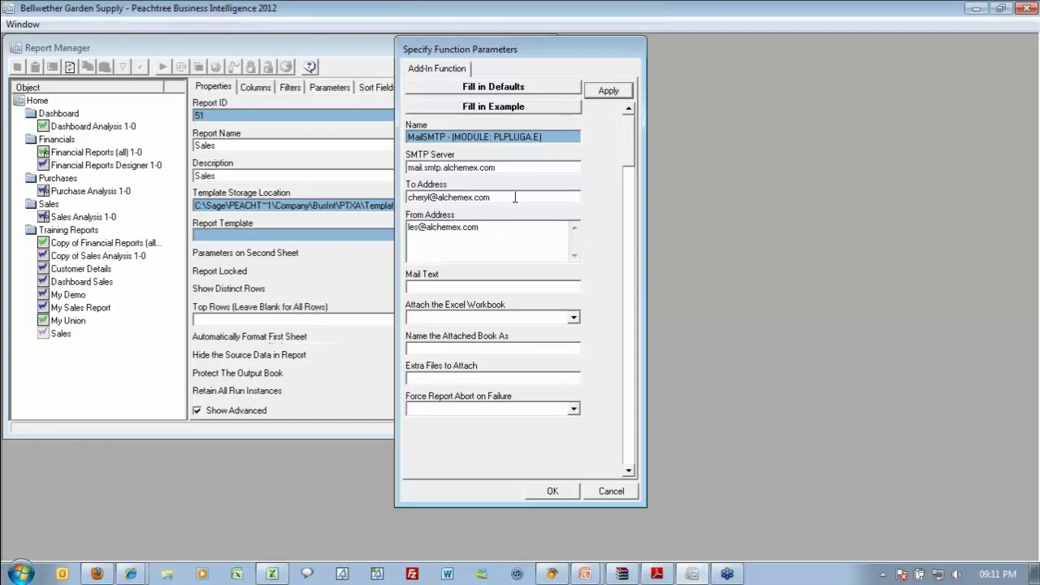
left_click(510, 197)
left_click(510, 196)
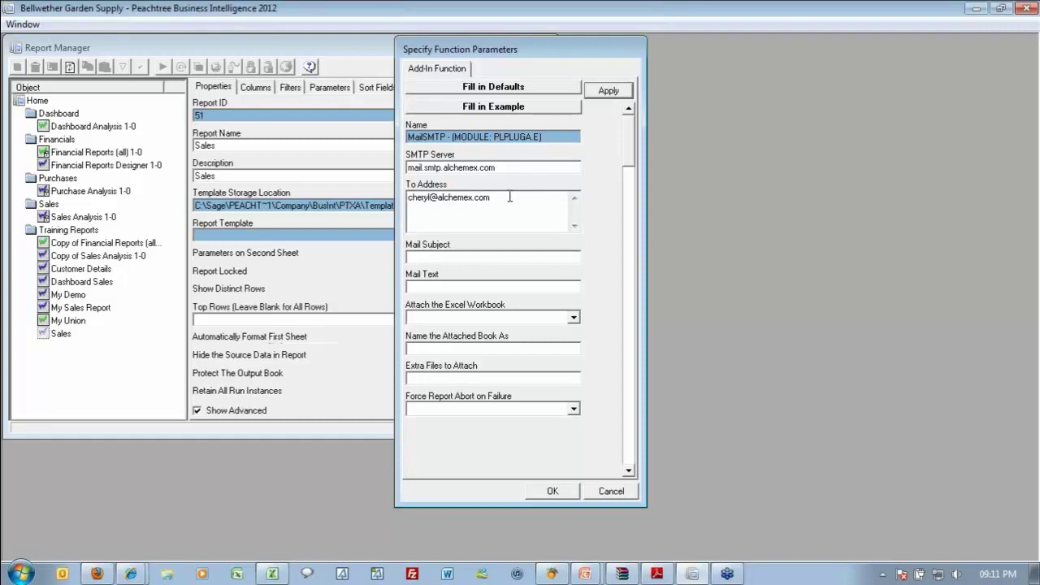
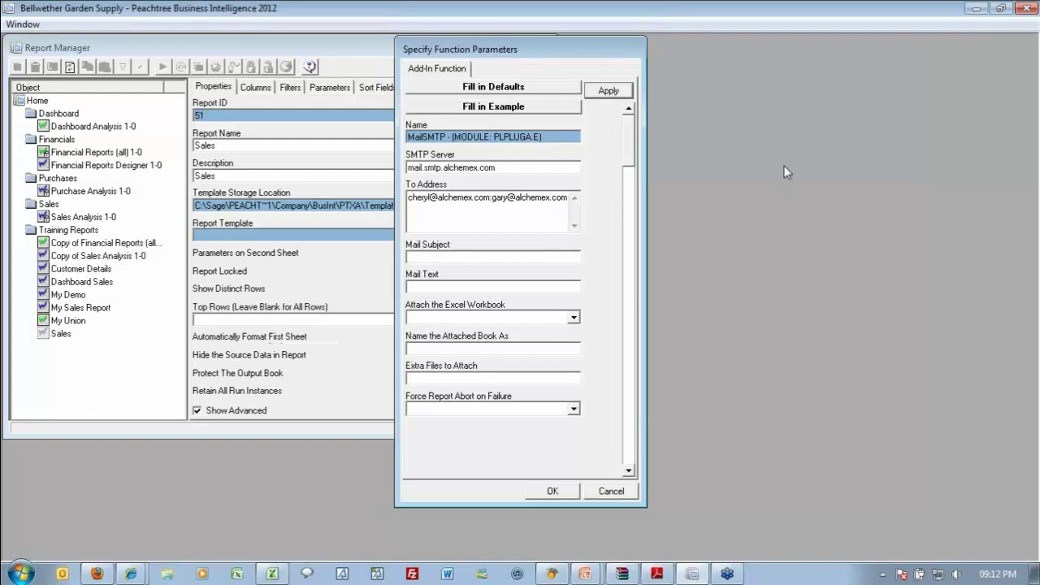
Set the Mail Subject to 'Automated Report - Monthly Sales'.
key("Tab")
key("Tab")
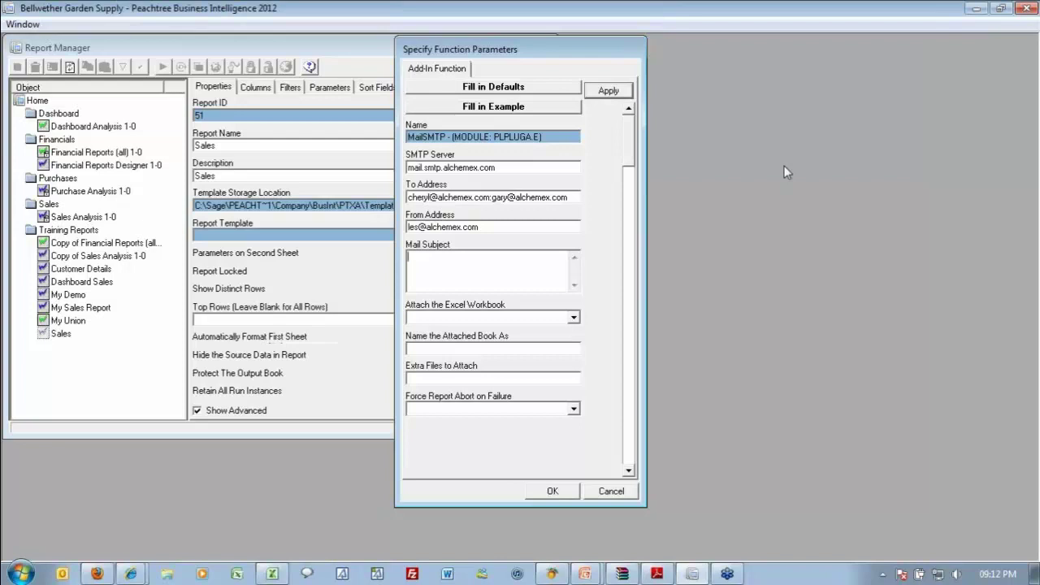
type("Automated Report - Monthly Sales")
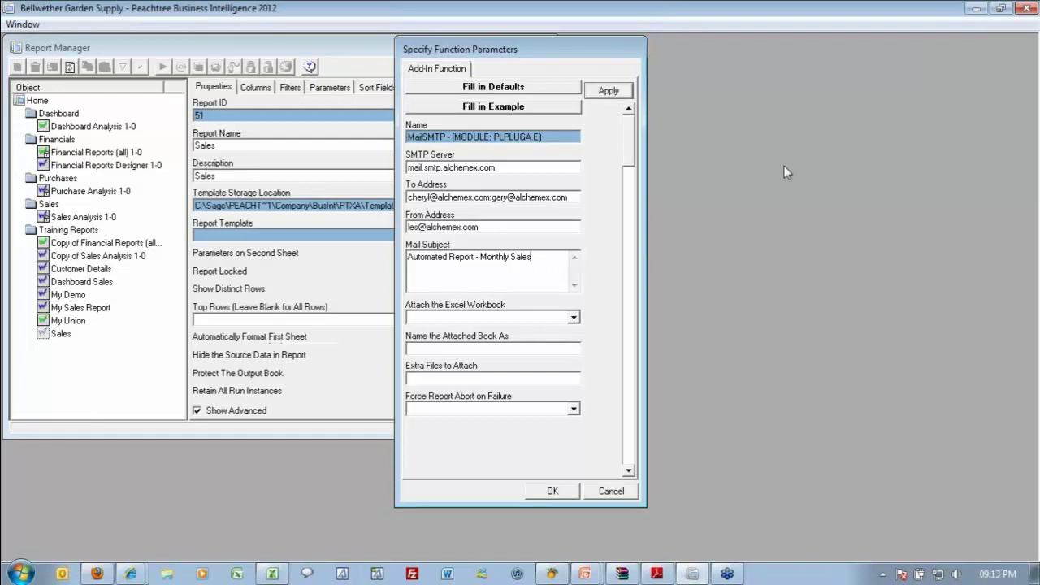
key("Tab")
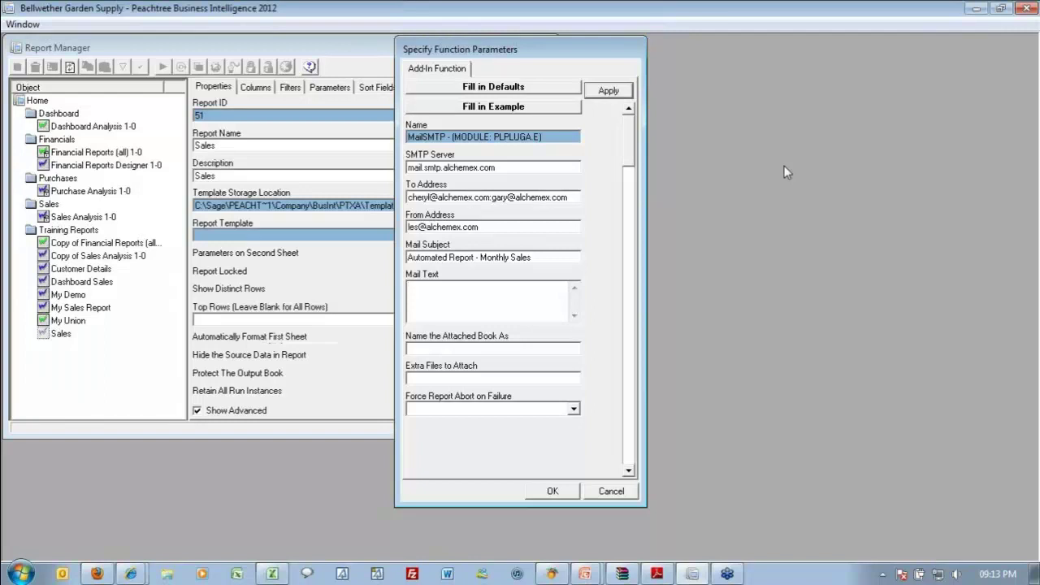
Write and correct the Mail Text to 'Hi all - here is the monthly sales report'.
type("Hi all:")
key("Tab")
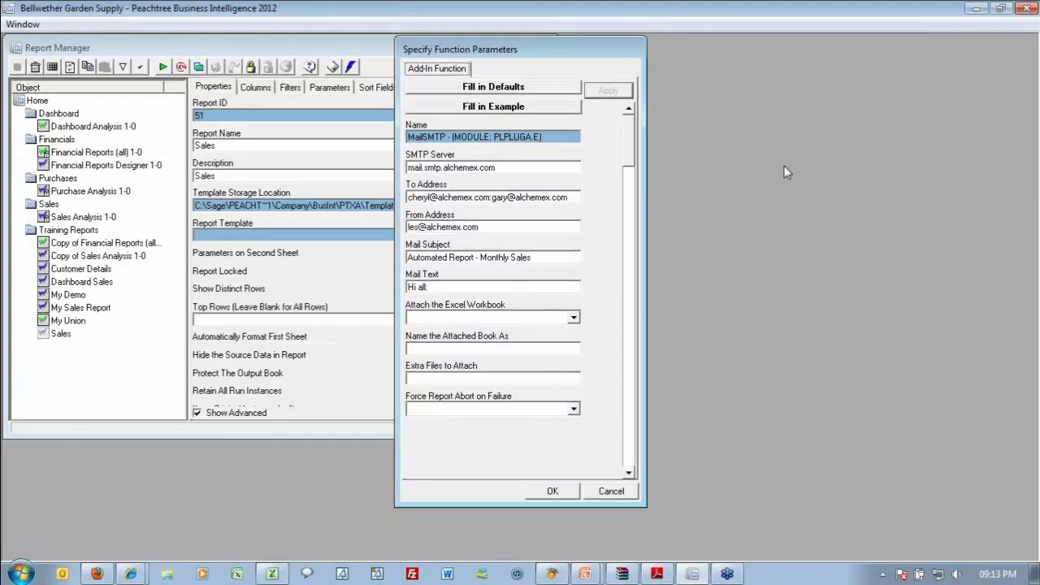
left_click(460, 289)
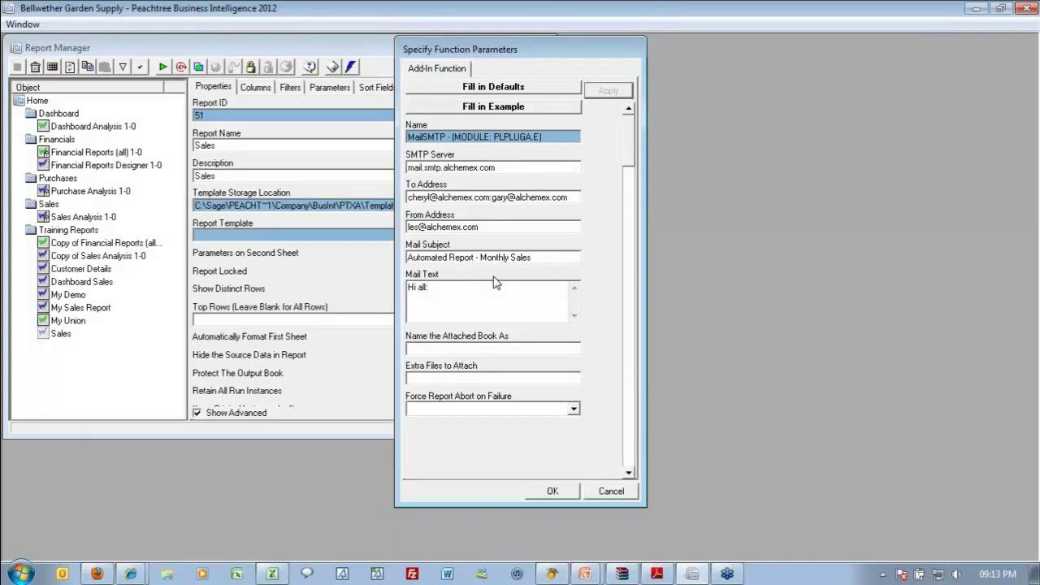
key("BackSpace")
key("BackSpace")
type("l - here is the monthly sales report")
key("Tab")
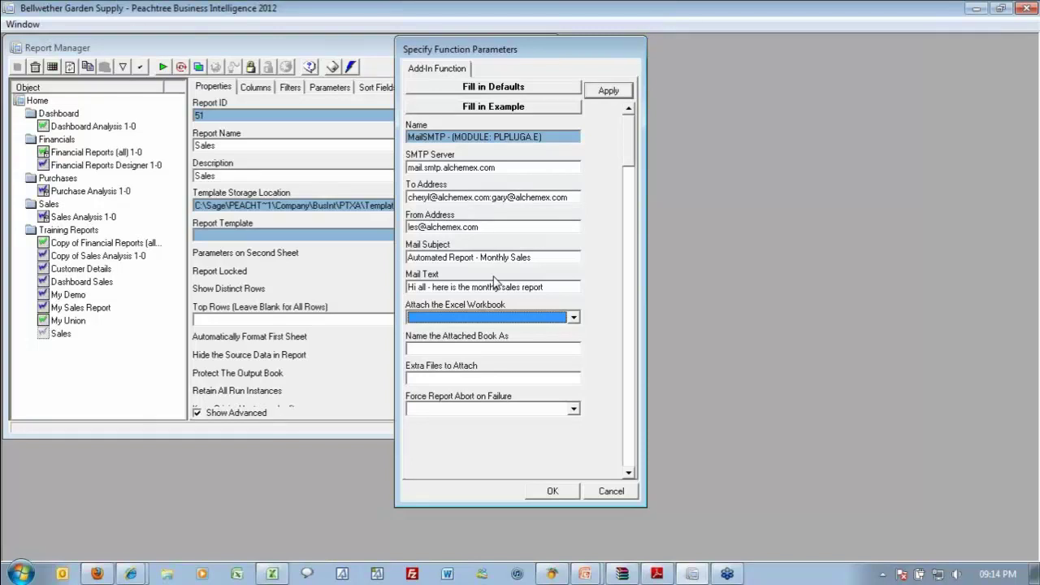
Set Attach the Excel Workbook to No, leaving attached book name and extra files blank.
key("Down")
key("Tab")
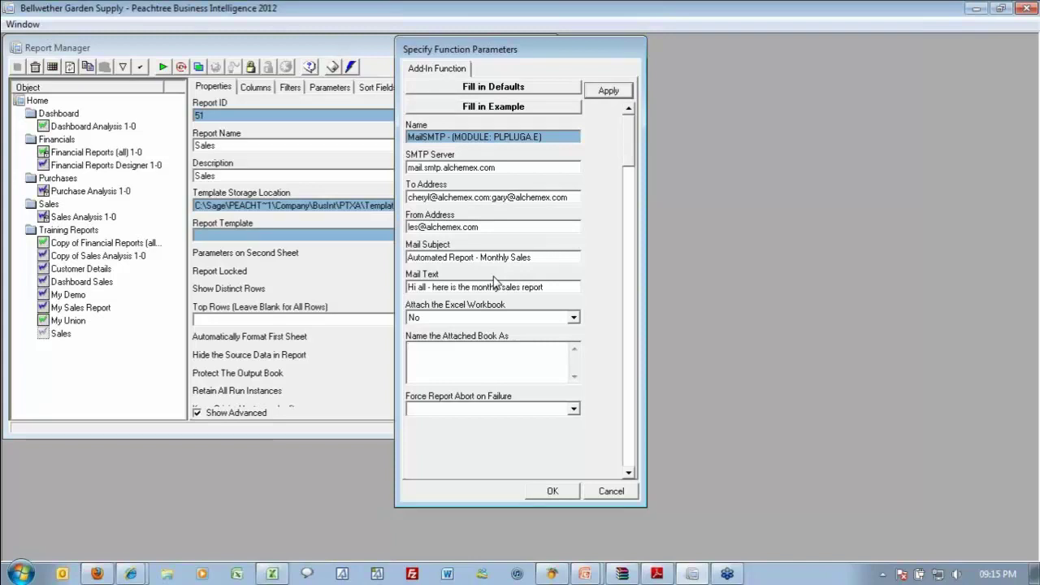
key("Tab")
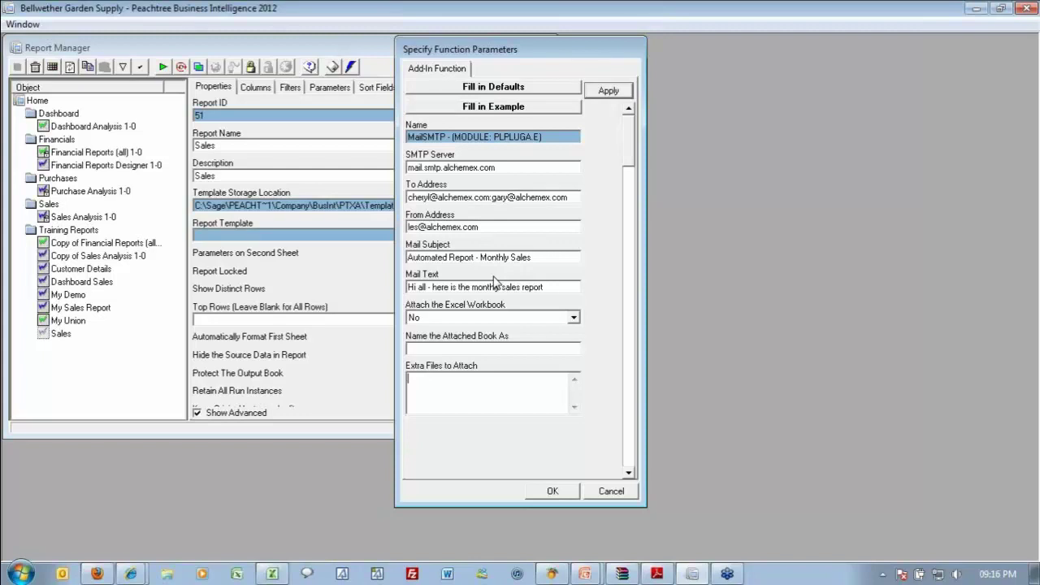
key("Tab")
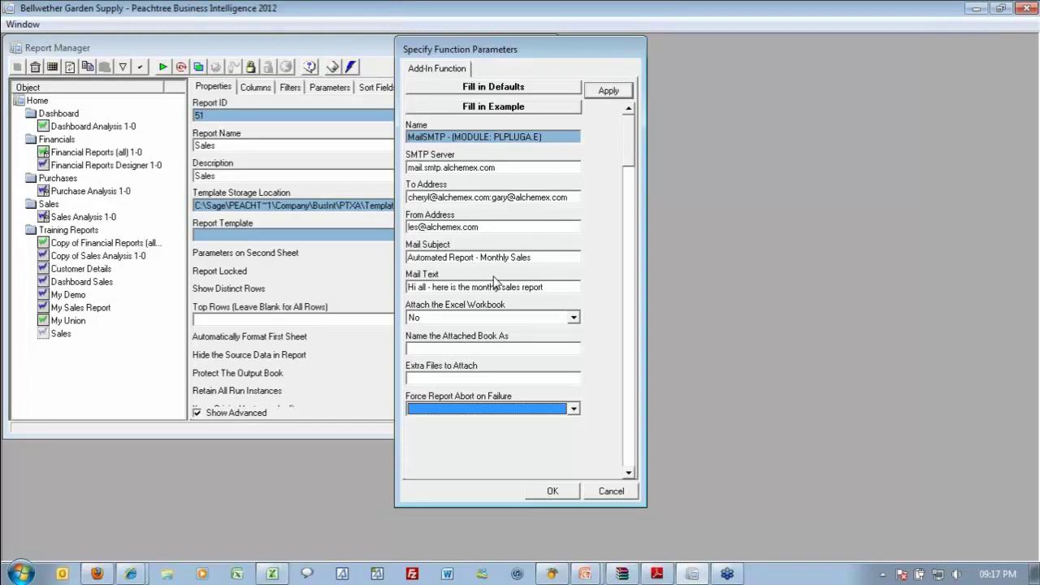
Set Force Report Abort on Failure to No and accept the MailSMTP parameters.
left_click(452, 410)
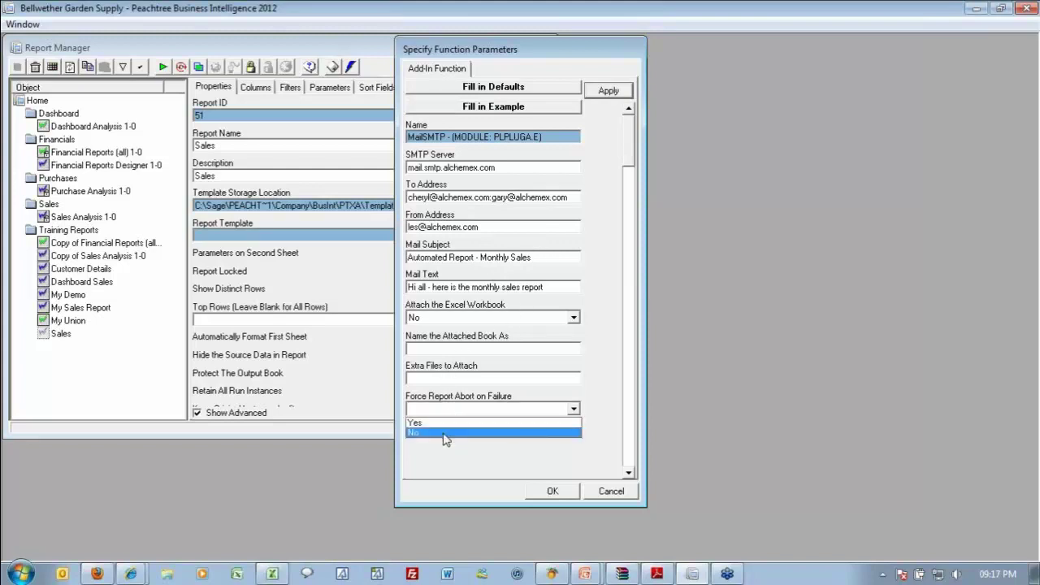
left_click(445, 433)
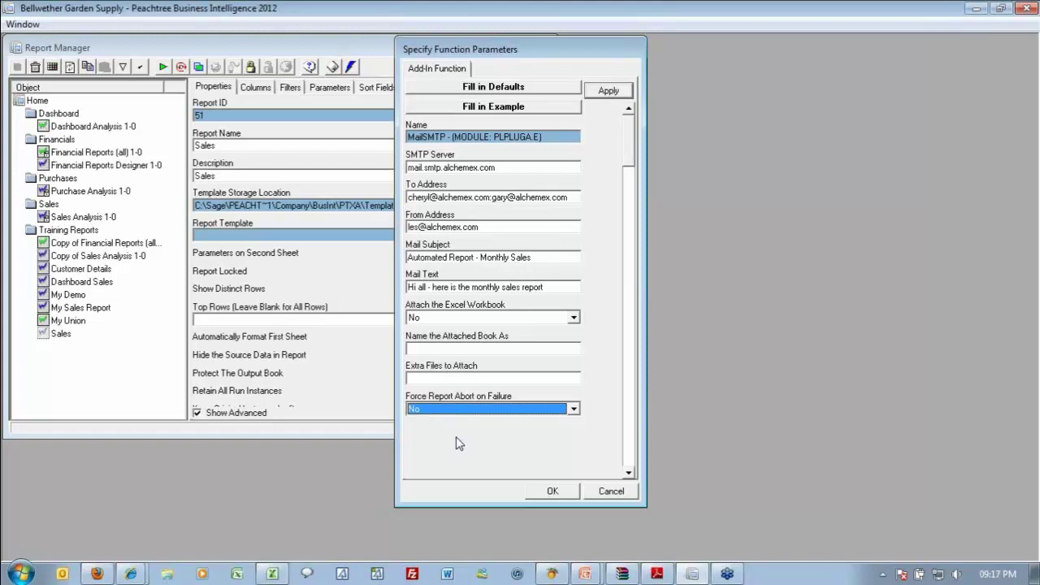
left_click(553, 491)
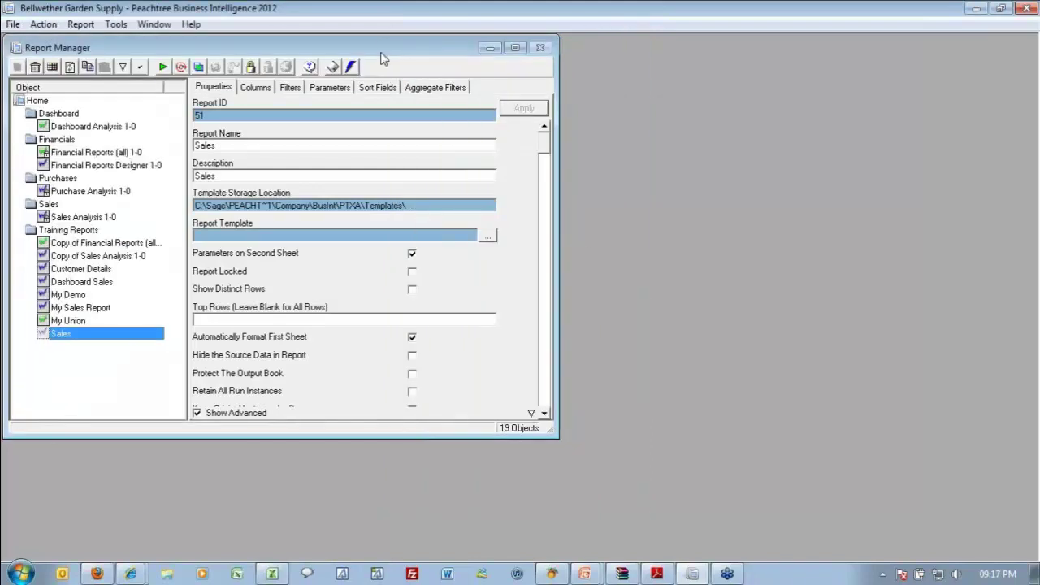
Maximize Report Manager and select the MailSMTP parameters in the Run Add-Ins command text.
double_click(380, 54)
left_click(849, 456)
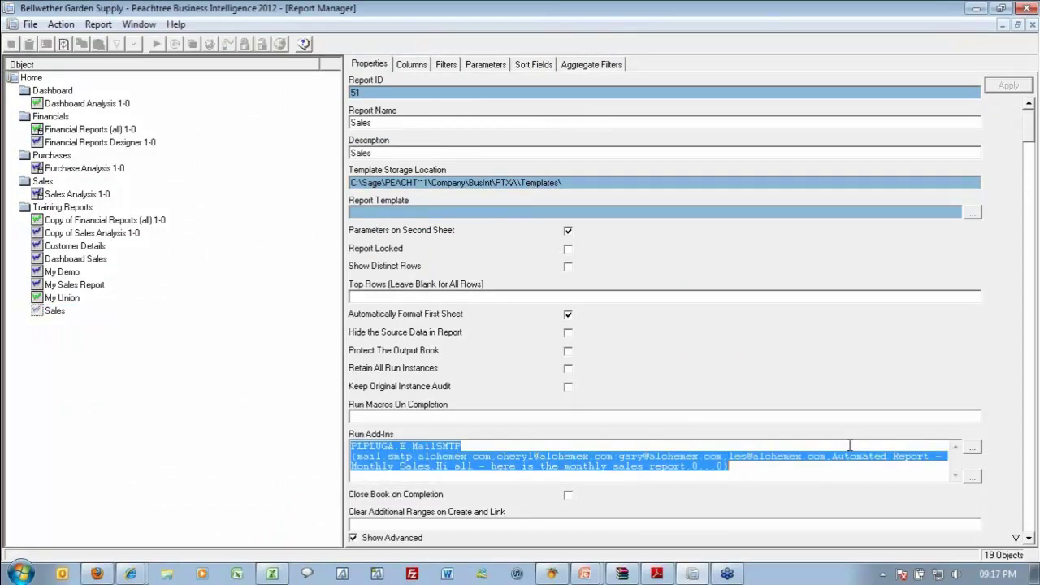
left_click(793, 473)
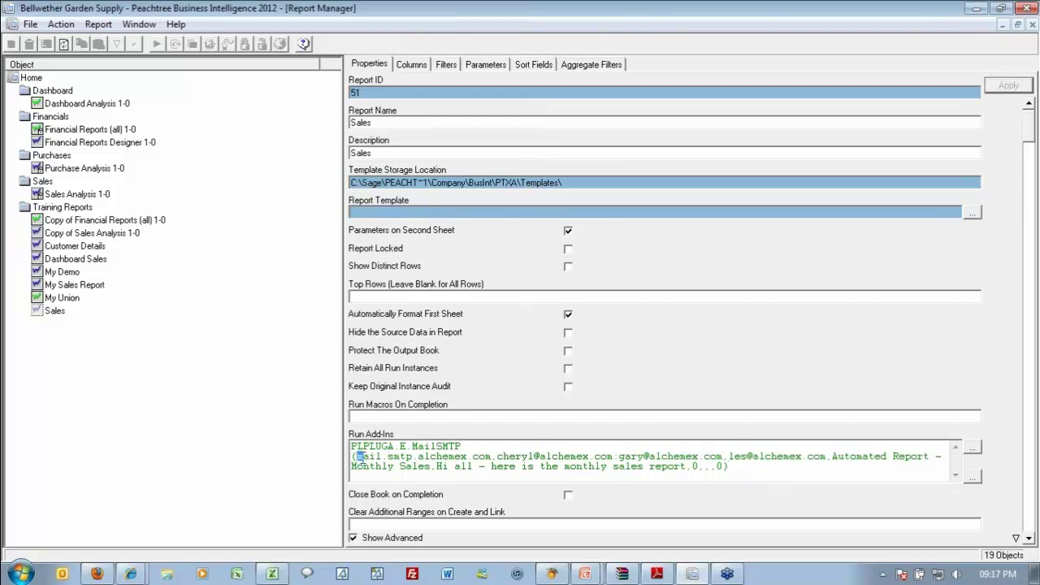
left_click_drag(355, 457, 732, 470)
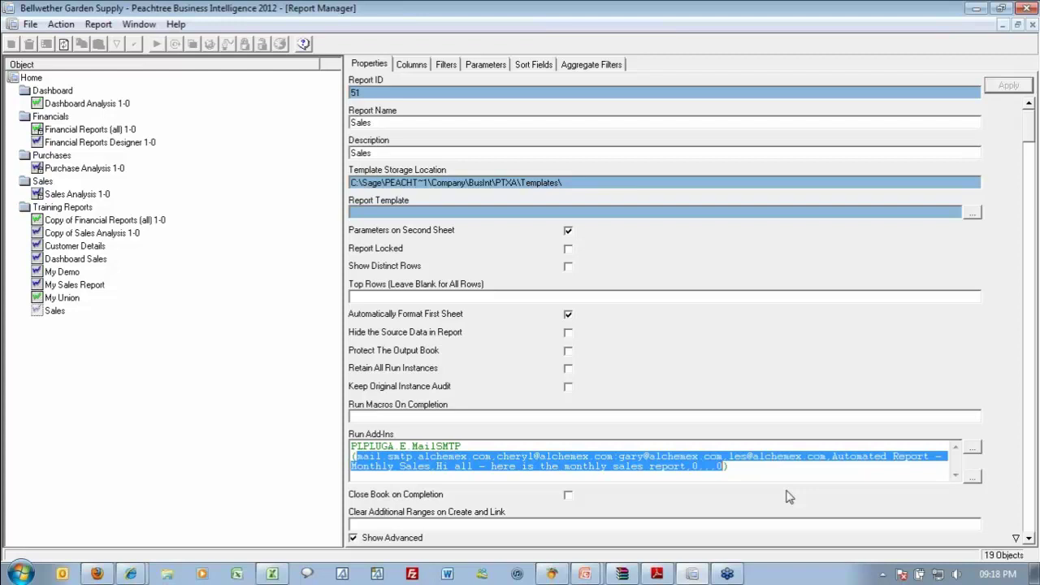
Choose to specify a new add-in function from the Sales report's add-in list.
left_click(973, 448)
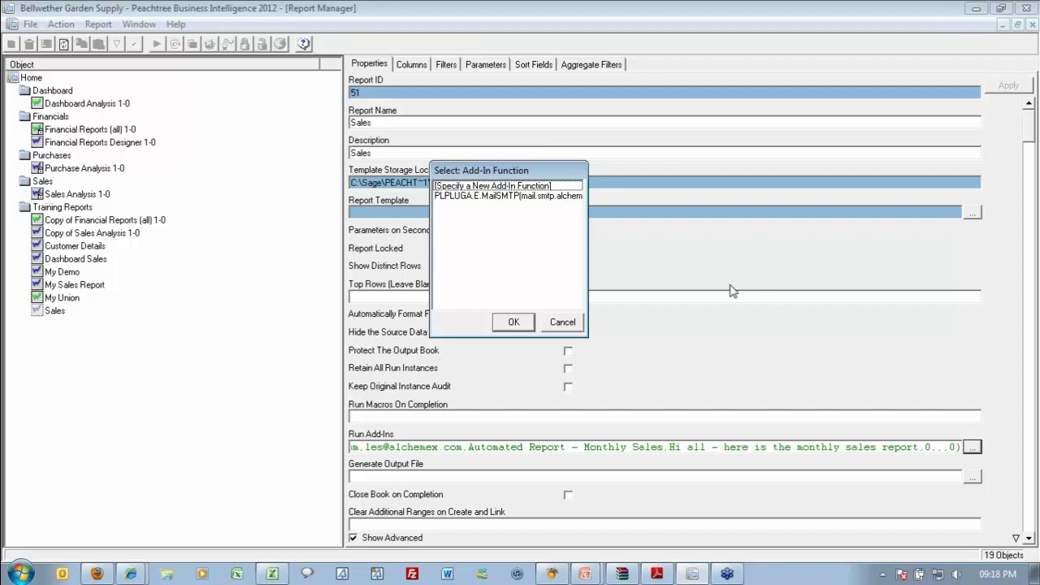
left_click(474, 186)
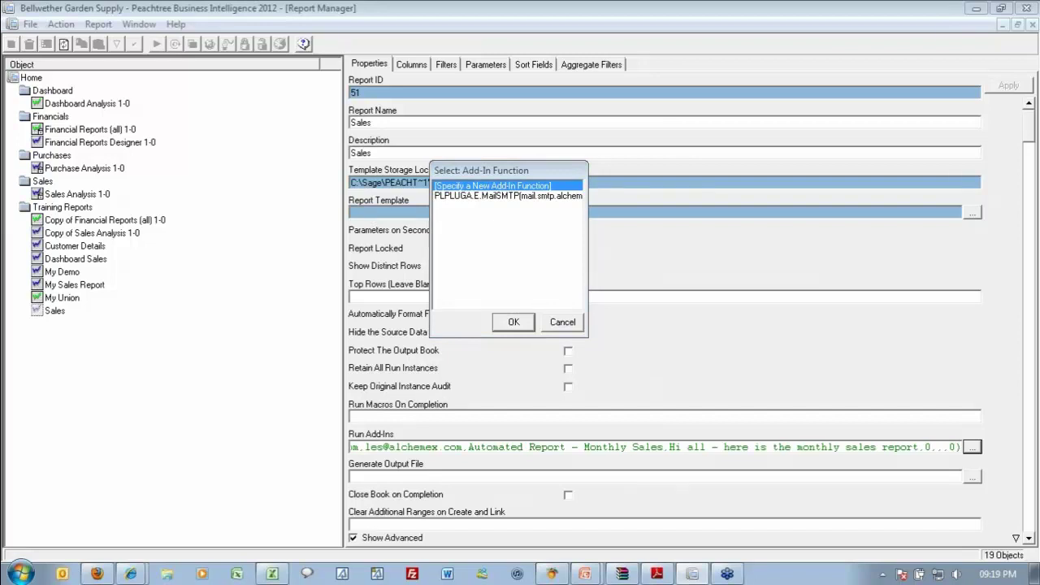
left_click(512, 322)
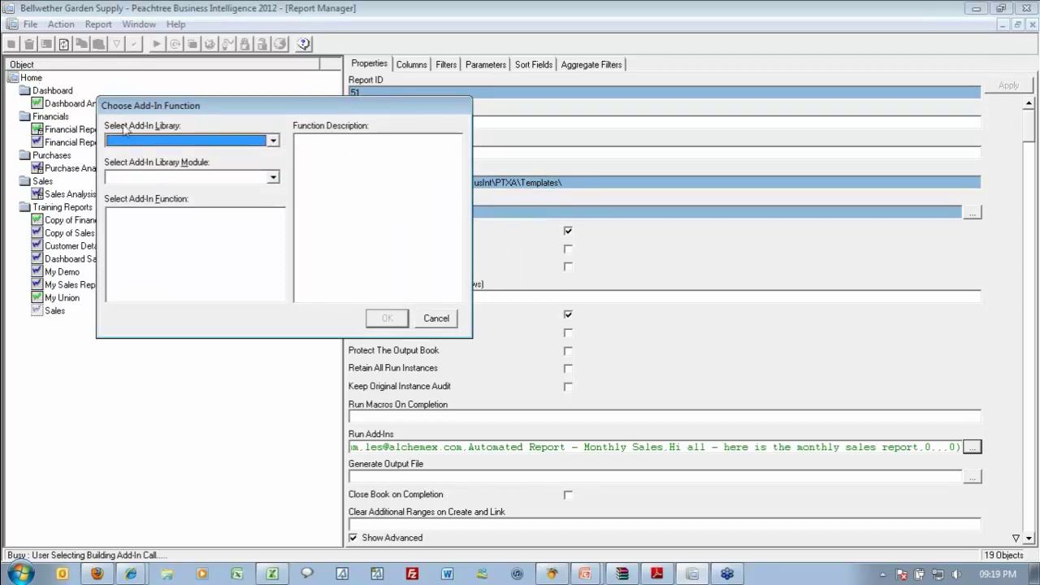
Pick PublishSheet from Alchemex Add-In 1's Intranet/Internet Integration Module and confirm it.
left_click(157, 144)
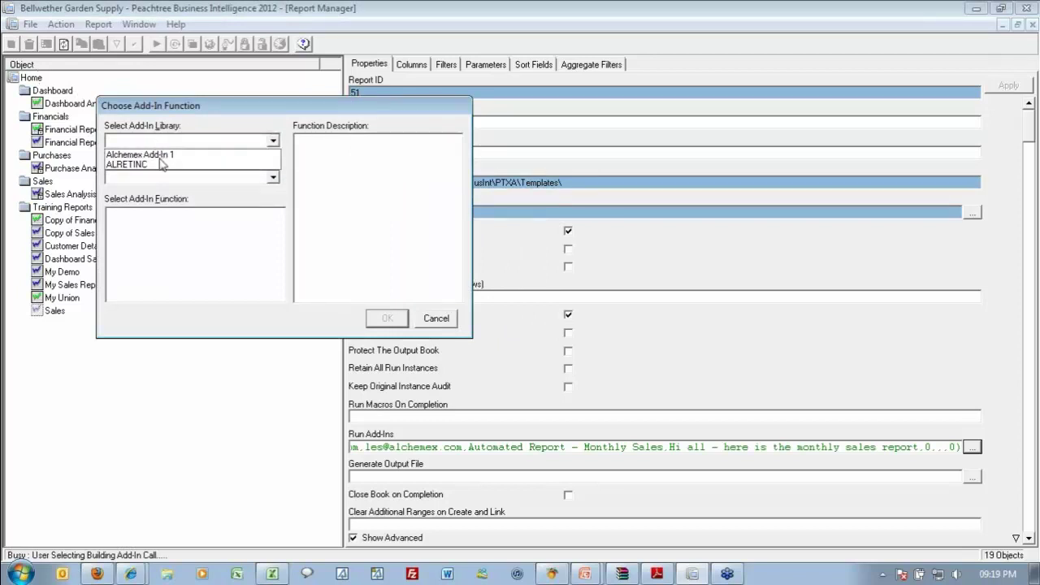
left_click(167, 151)
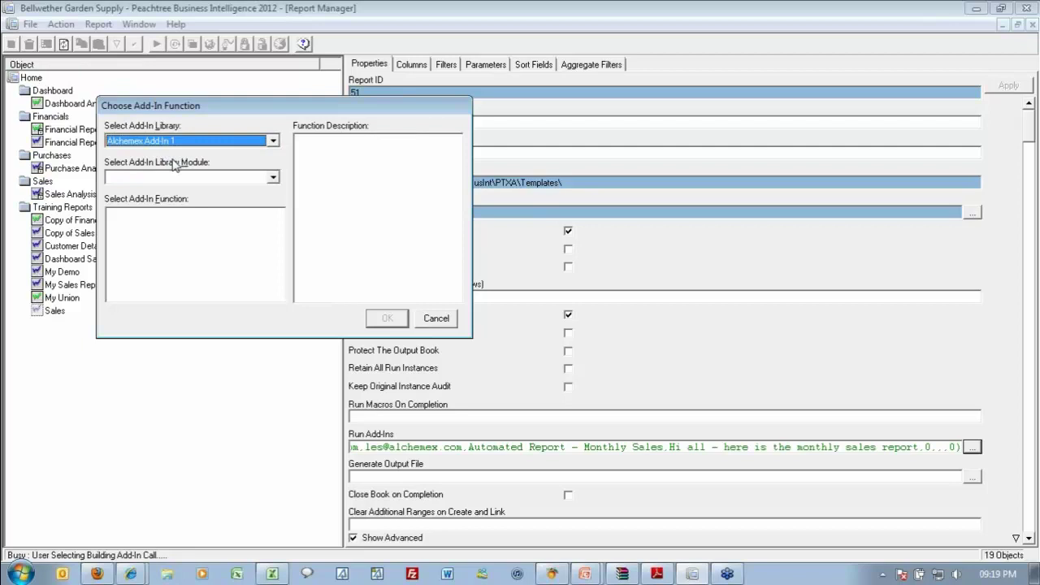
left_click(203, 179)
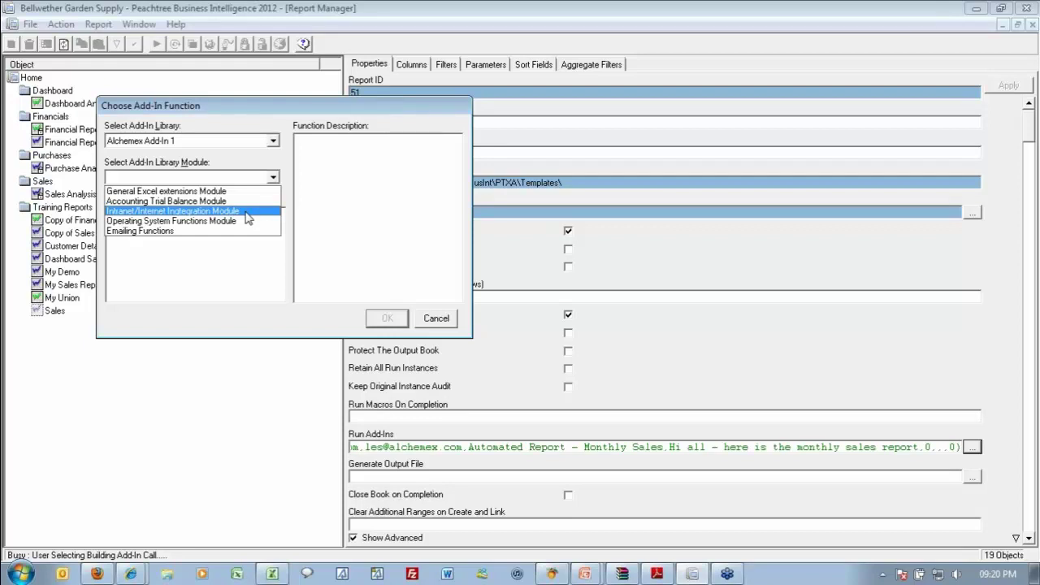
left_click(247, 218)
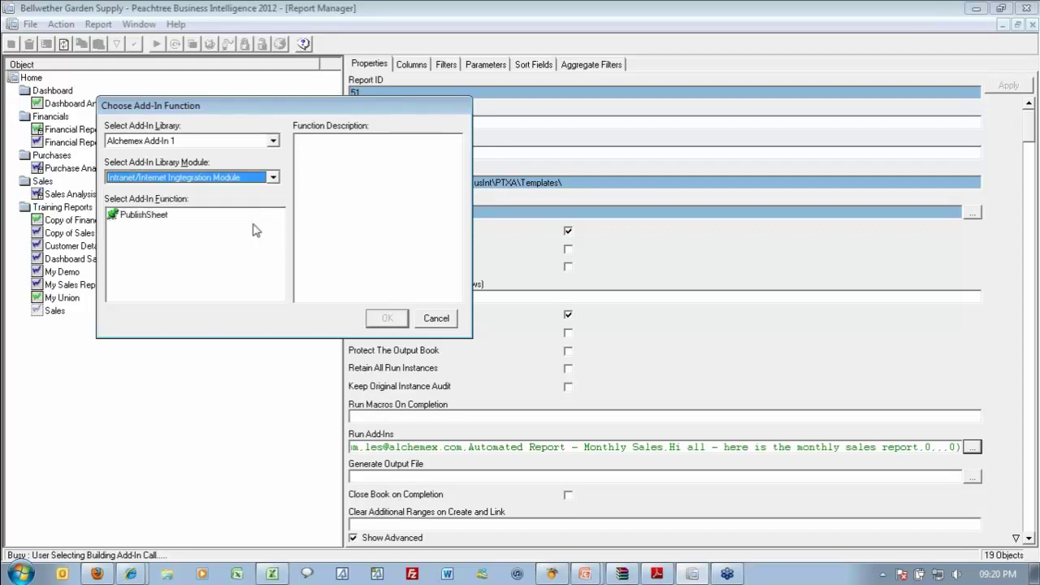
left_click(159, 224)
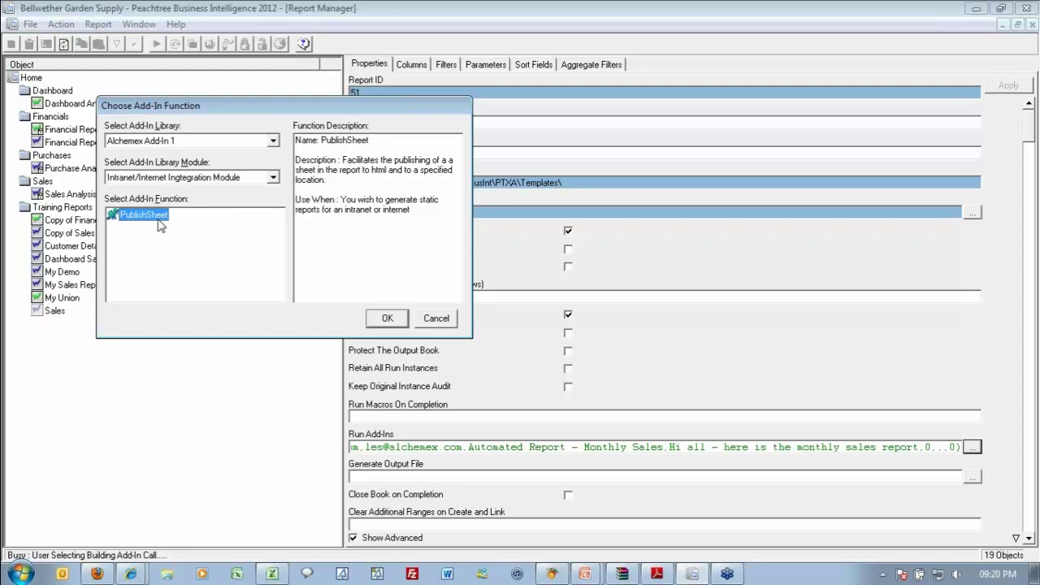
left_click(393, 318)
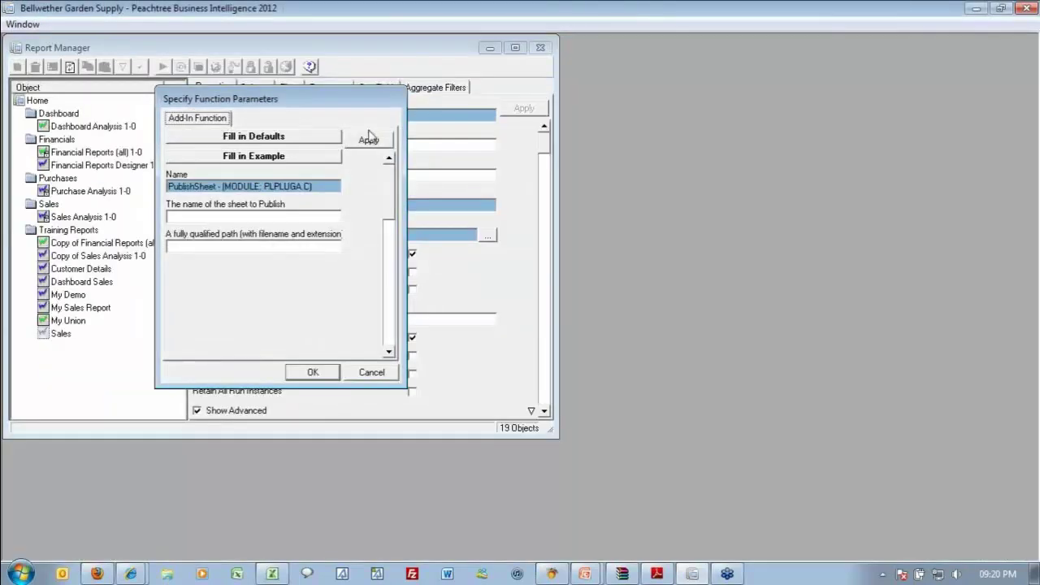
Enter Sheet1 as the sheet name and C:\Work\Sales.html as the output path, then confirm.
left_click_drag(333, 99, 521, 66)
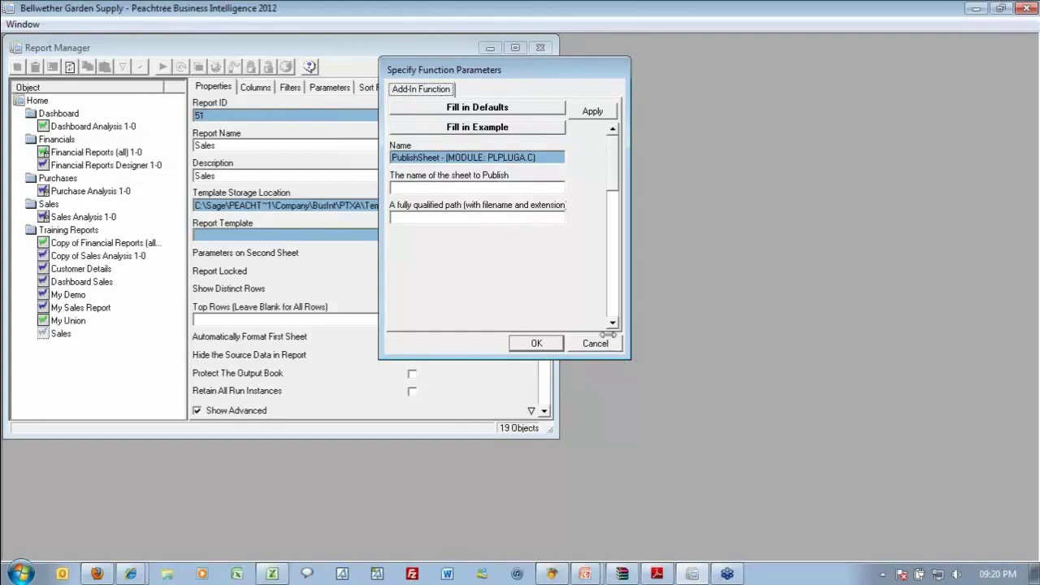
left_click_drag(628, 358, 804, 426)
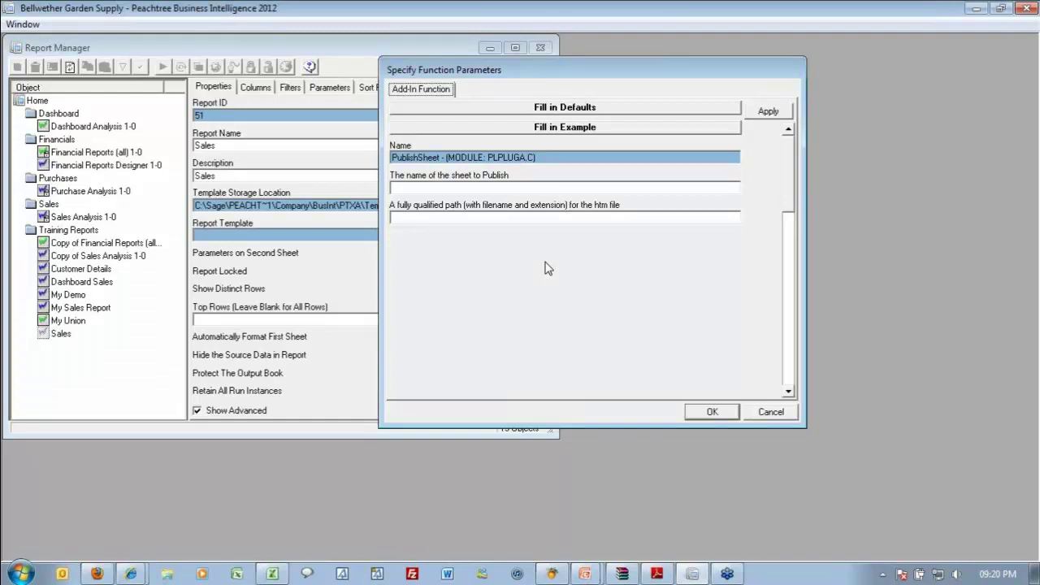
left_click(479, 187)
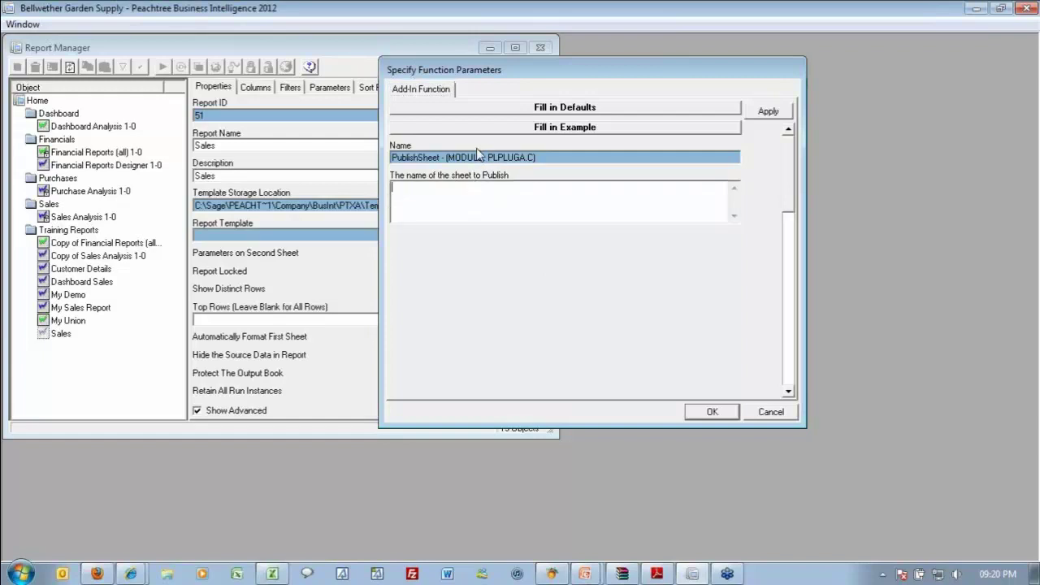
type("Sheet1")
key("Tab")
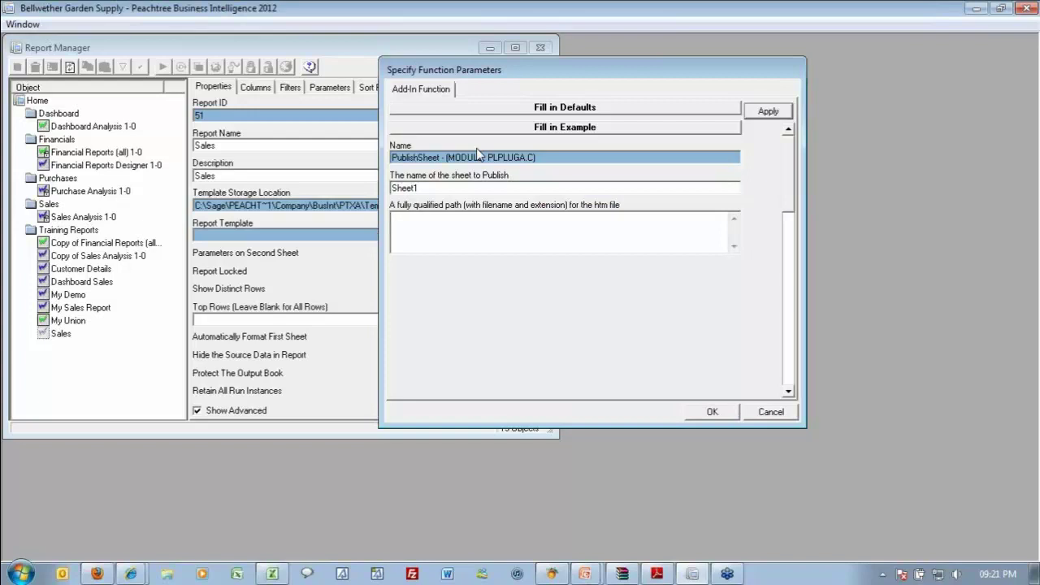
type("C:")
key("BackSpace")
type(":\\Work\\Sael")
key("BackSpace")
key("BackSpace")
type("les.html")
left_click(704, 413)
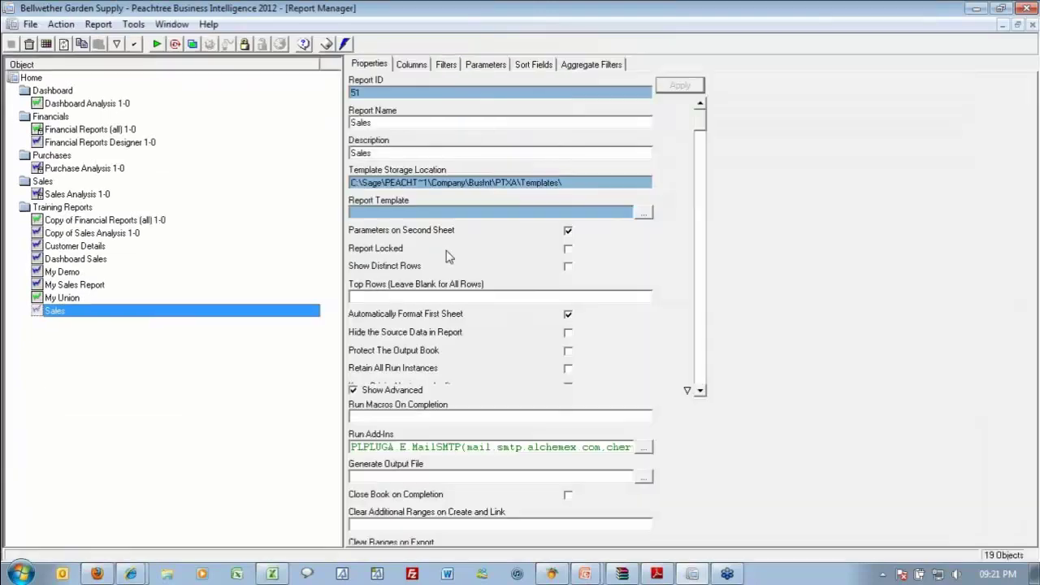
Select the PublishSheet(Sheet1,C:\Work\Sales.html) call after the MailSMTP call in Run Add-Ins.
left_click(621, 447)
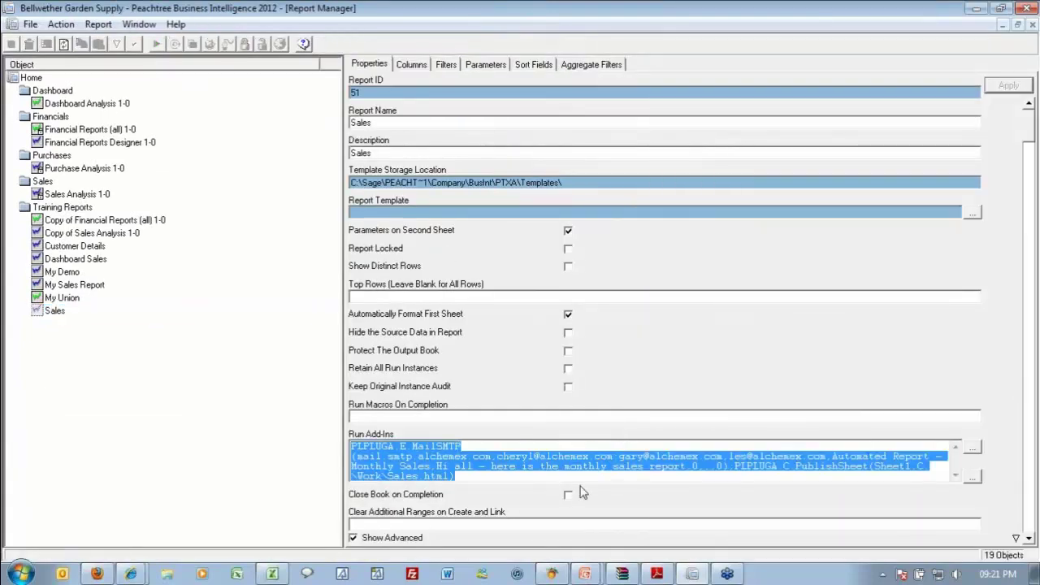
left_click(730, 465)
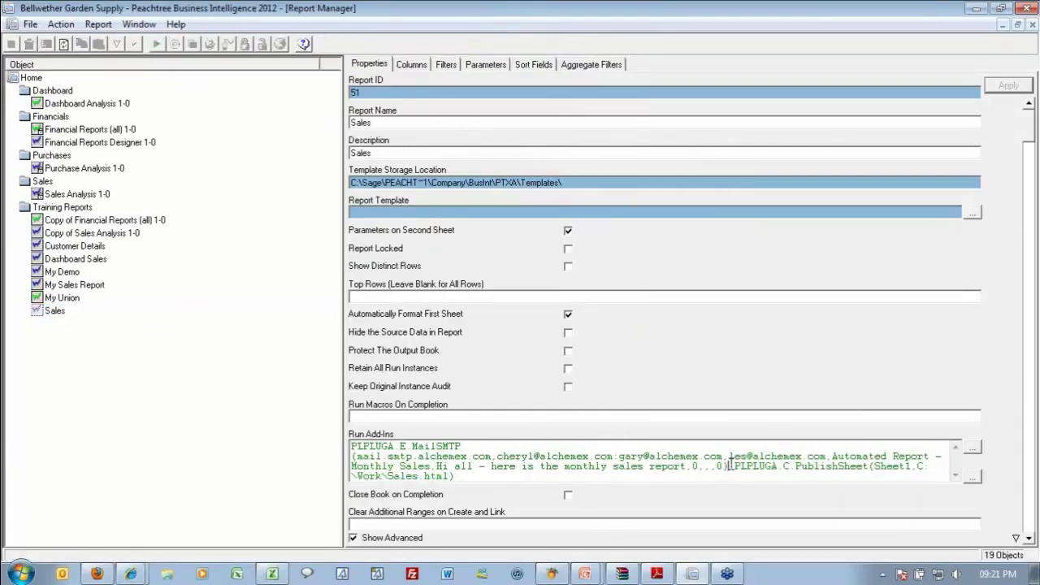
left_click_drag(730, 465, 741, 481)
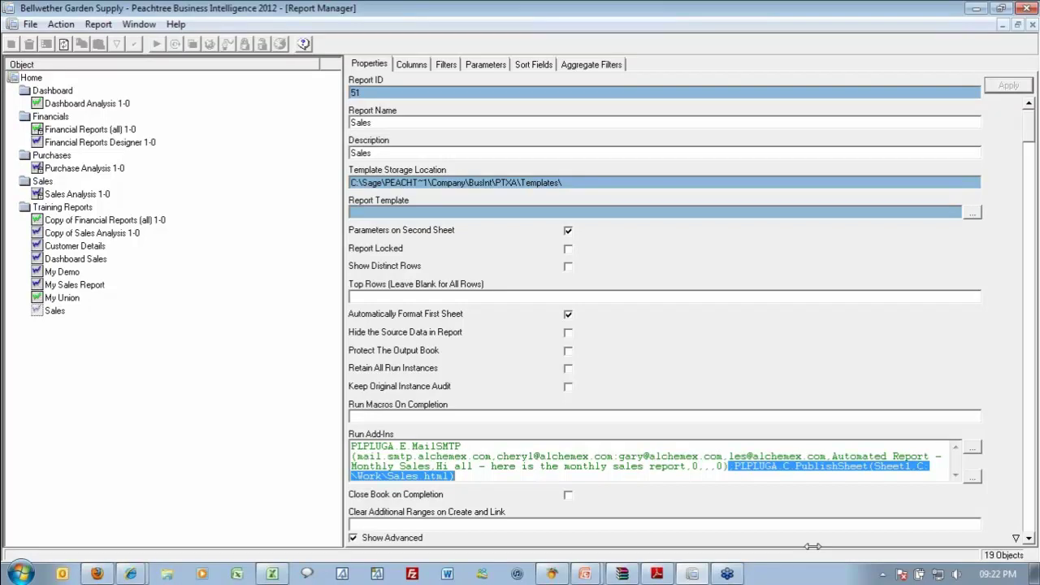
Paste a second PublishSheet call at the end and change its sheet to Sheet2.
left_click(502, 480)
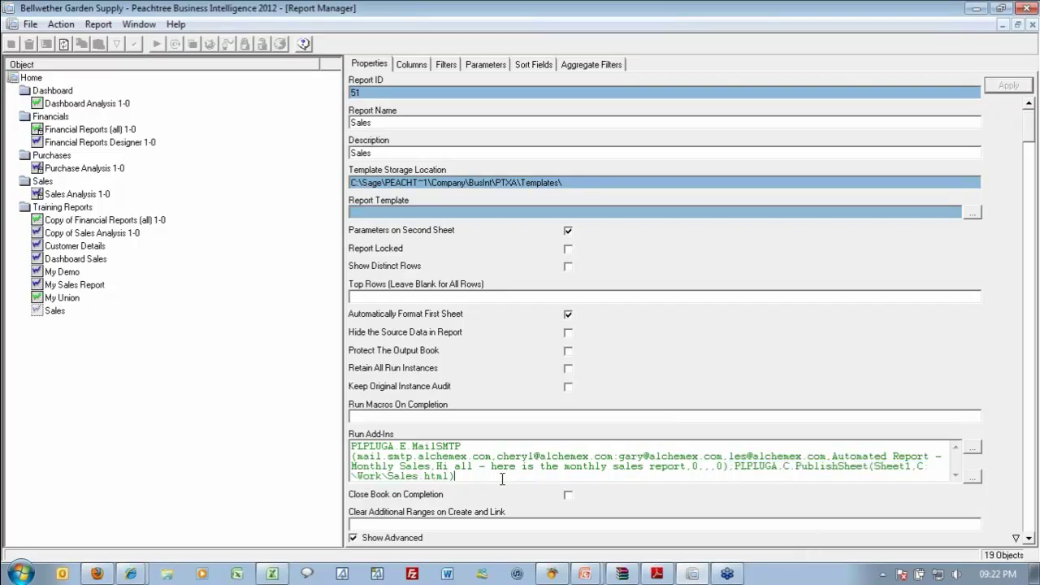
type(";PLPLUGA.C.PublishSheet(Sheet1,C:\\Work\\Sales.html)")
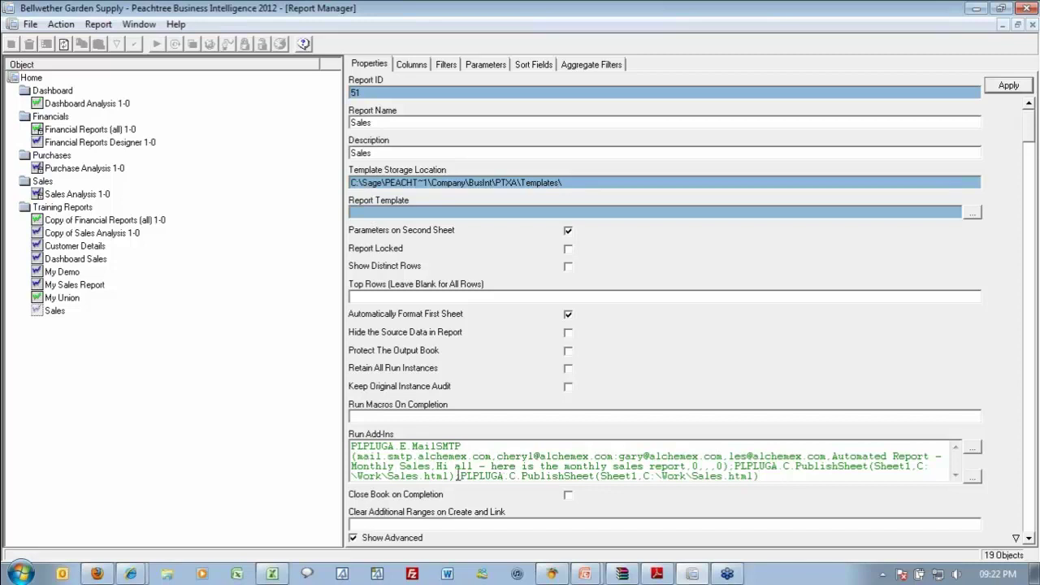
left_click_drag(457, 478, 813, 492)
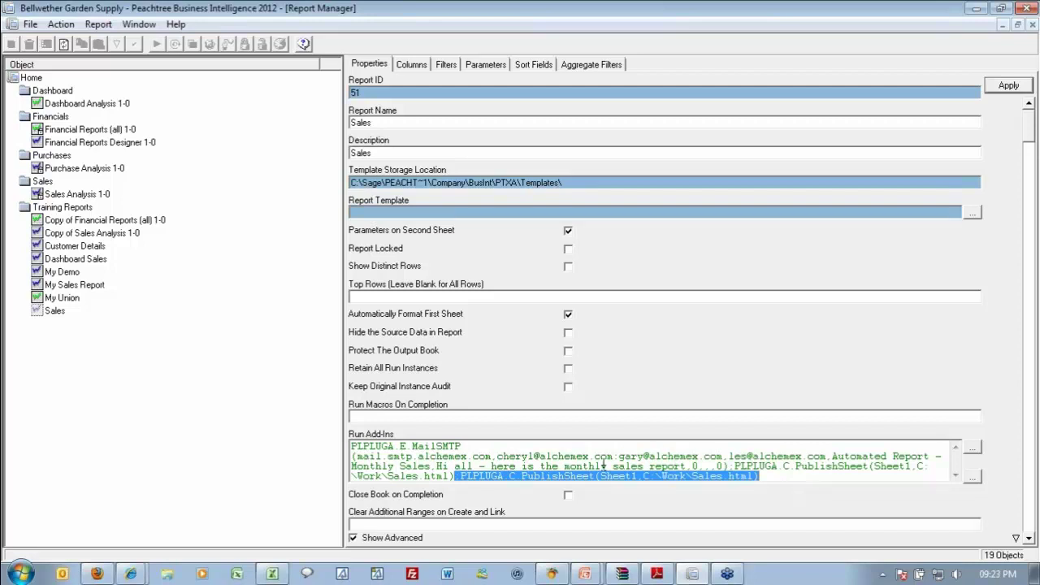
left_click(633, 477)
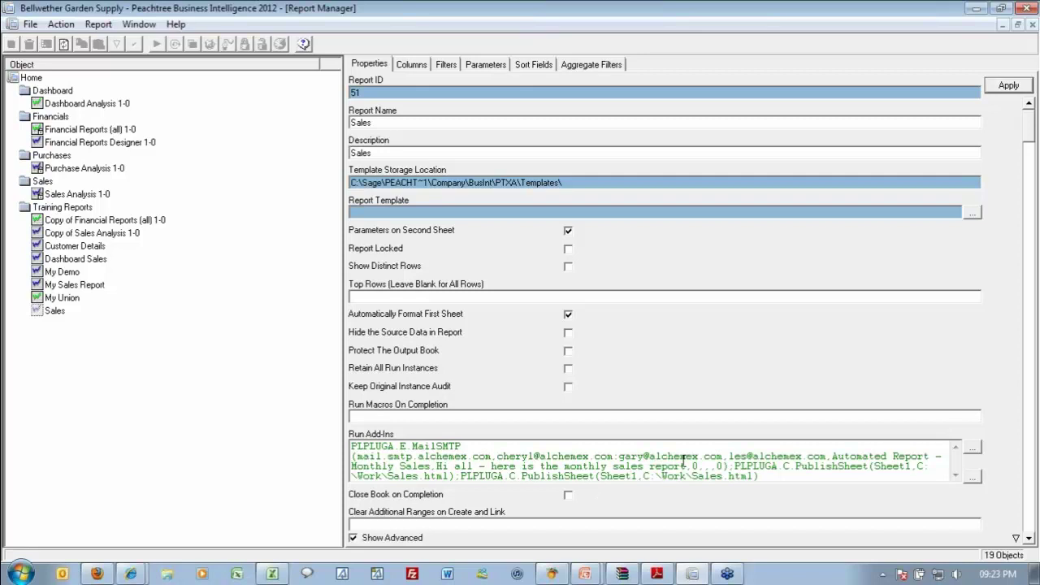
key("Delete")
type("2")
Delete the MailSMTP call from Run Add-Ins and save the settings.
left_click_drag(733, 465, 235, 449)
key("Delete")
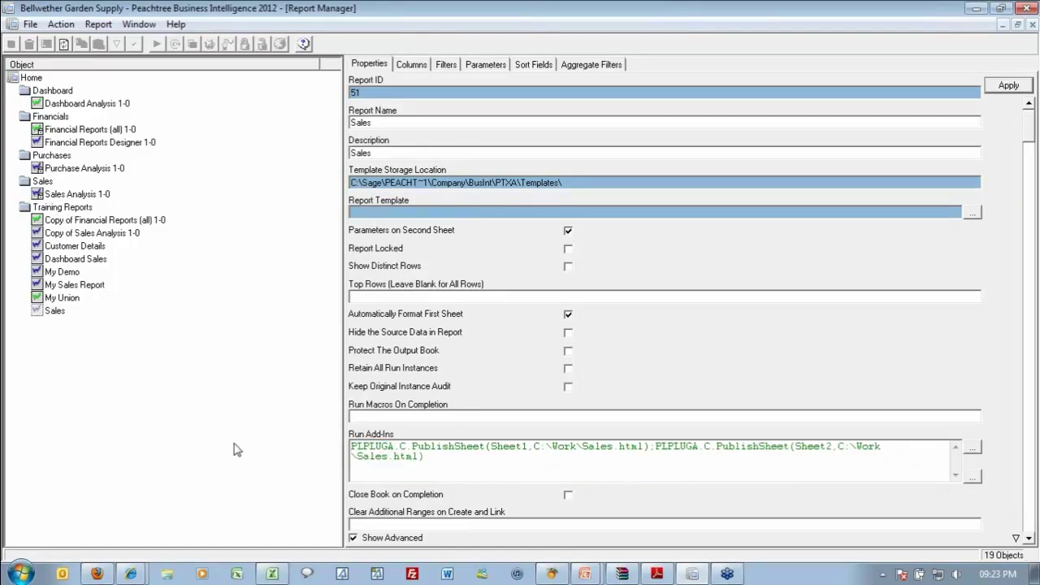
left_click(474, 460)
key("ctrl+s")
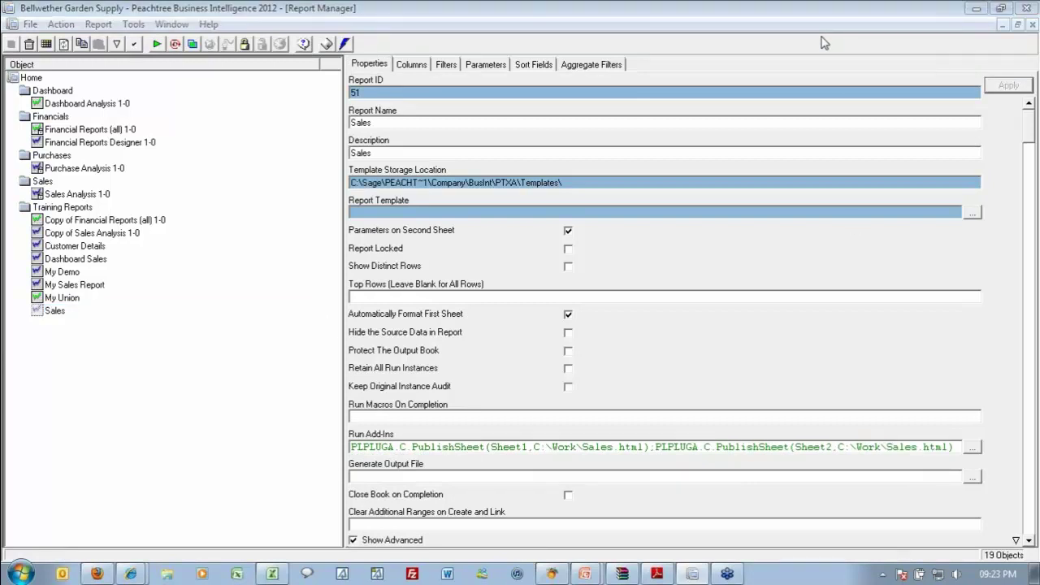
left_click(64, 313)
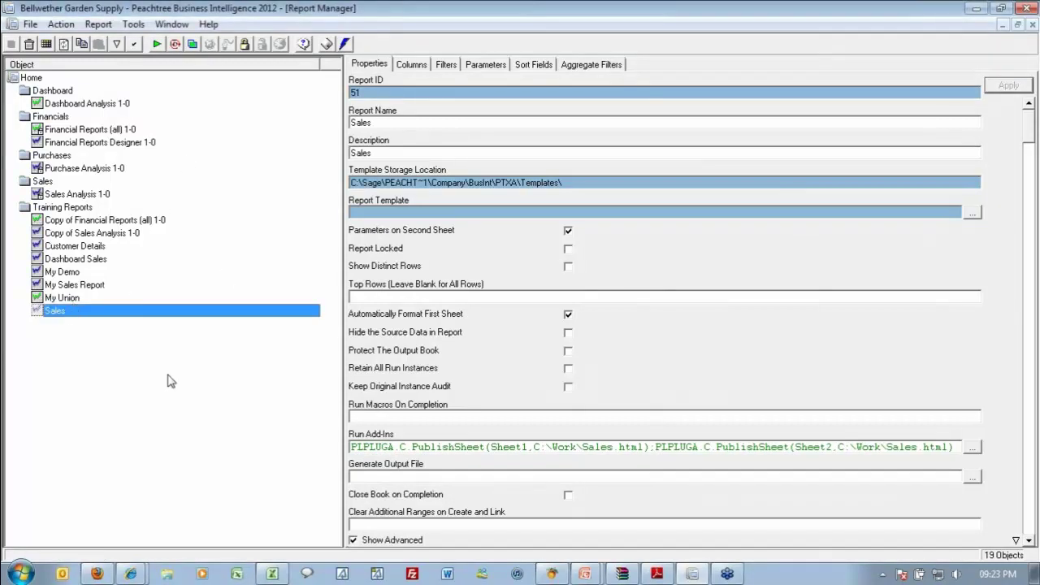
Check in Windows Explorer that C:\Work is empty, then return to Report Manager.
left_click(169, 574)
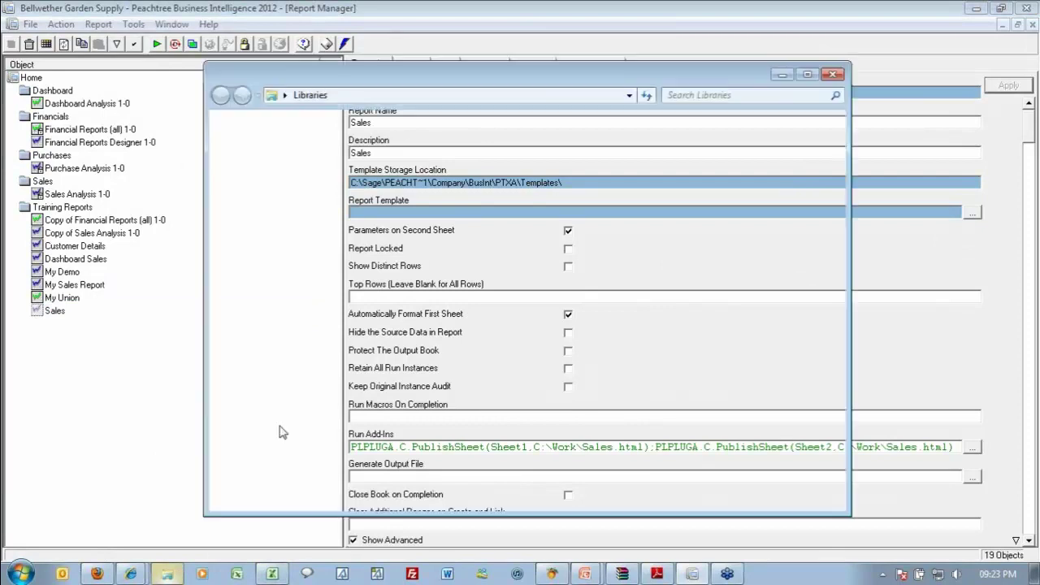
left_click(262, 372)
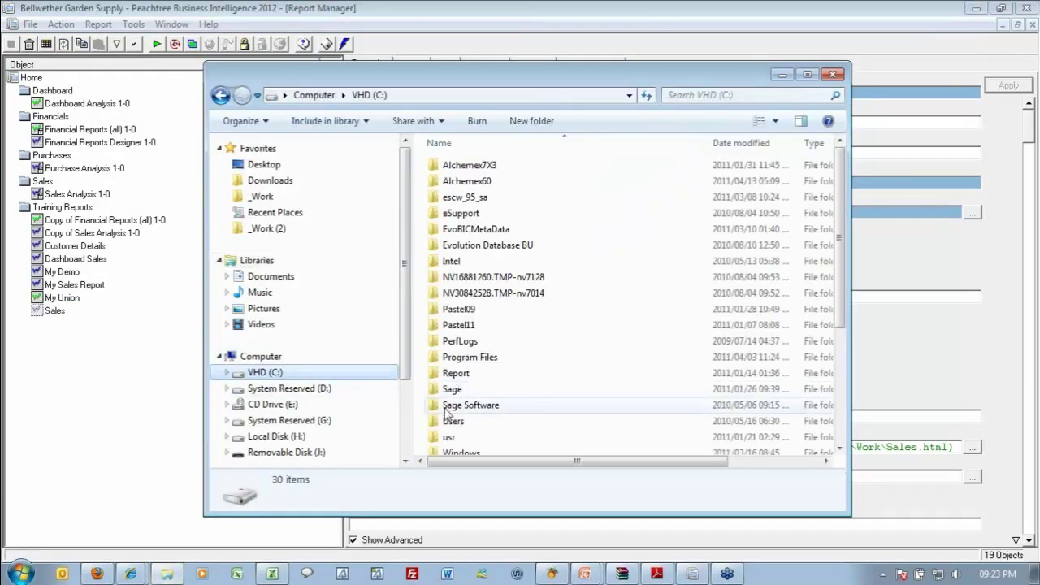
left_click(451, 404)
scroll(449, 412, "down", 1)
scroll(446, 412, "down", 1)
double_click(465, 385)
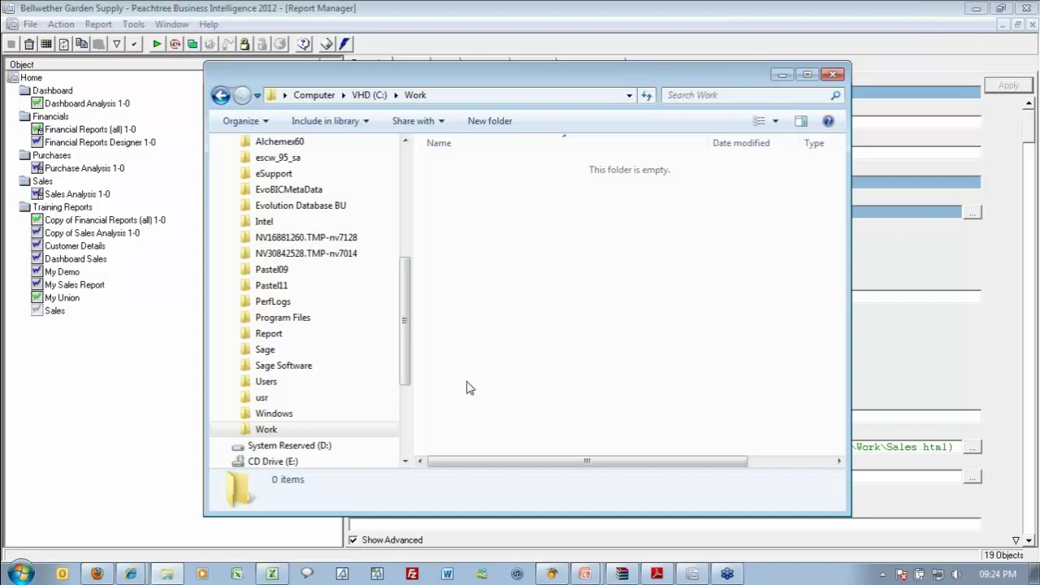
left_click(914, 449)
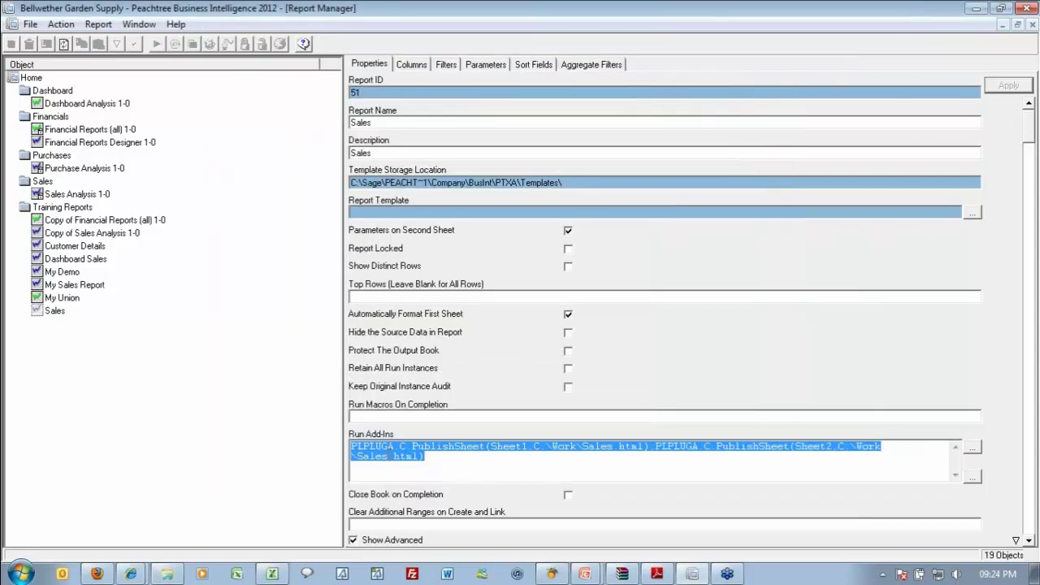
Change the second call's output file from Sales.html to Parameters.html and apply.
double_click(372, 456)
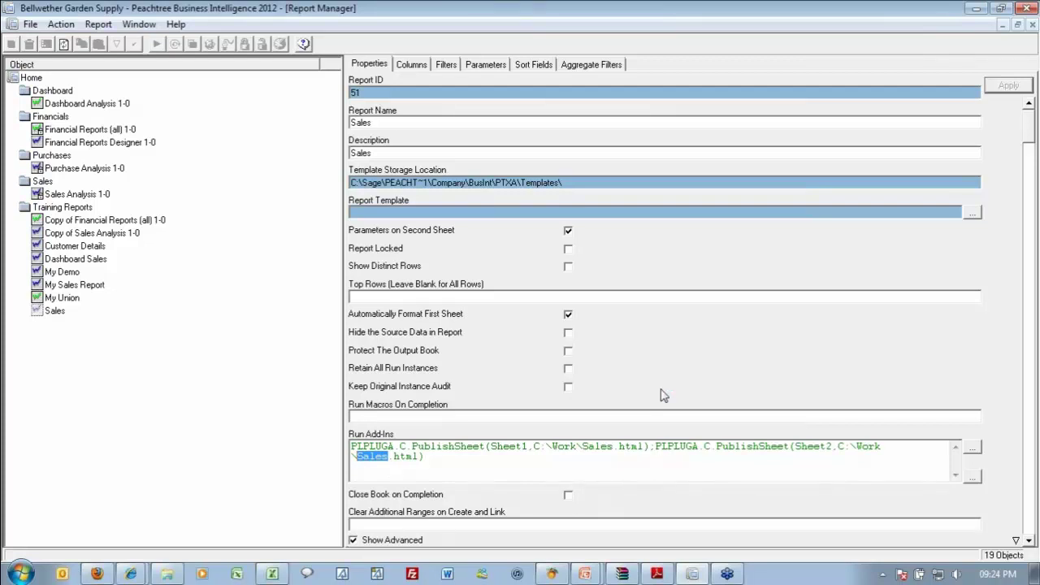
type("Parame")
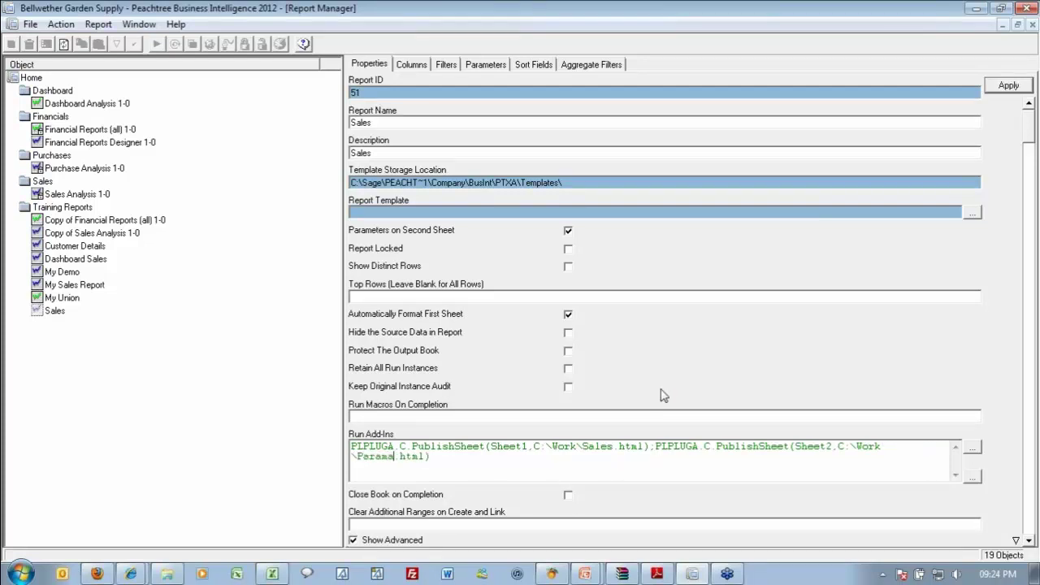
type("ters")
left_click(999, 88)
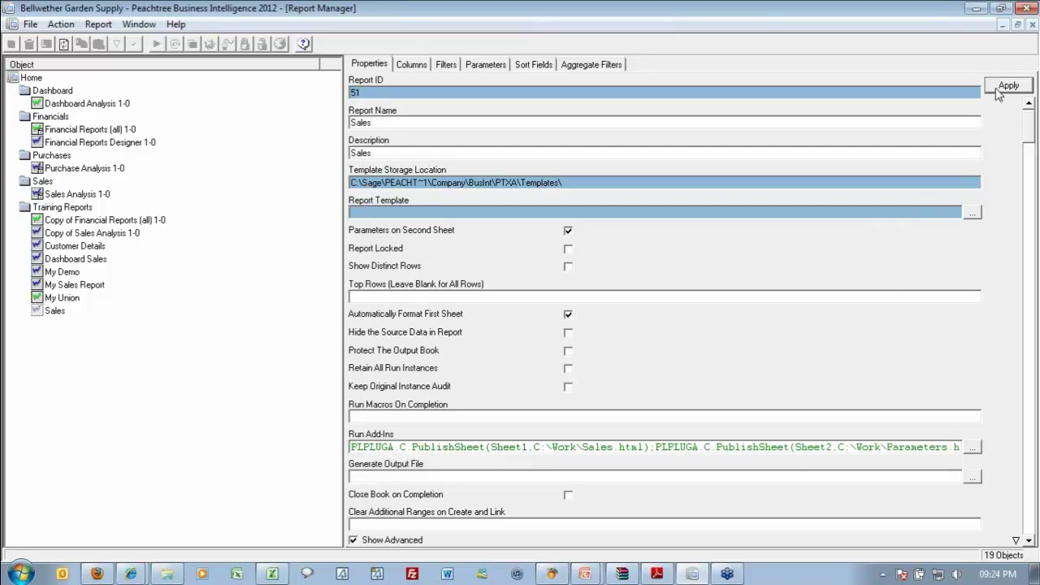
Review the full Run Add-Ins text, reselect the Sales report and run it.
left_click(754, 442)
left_click(715, 470)
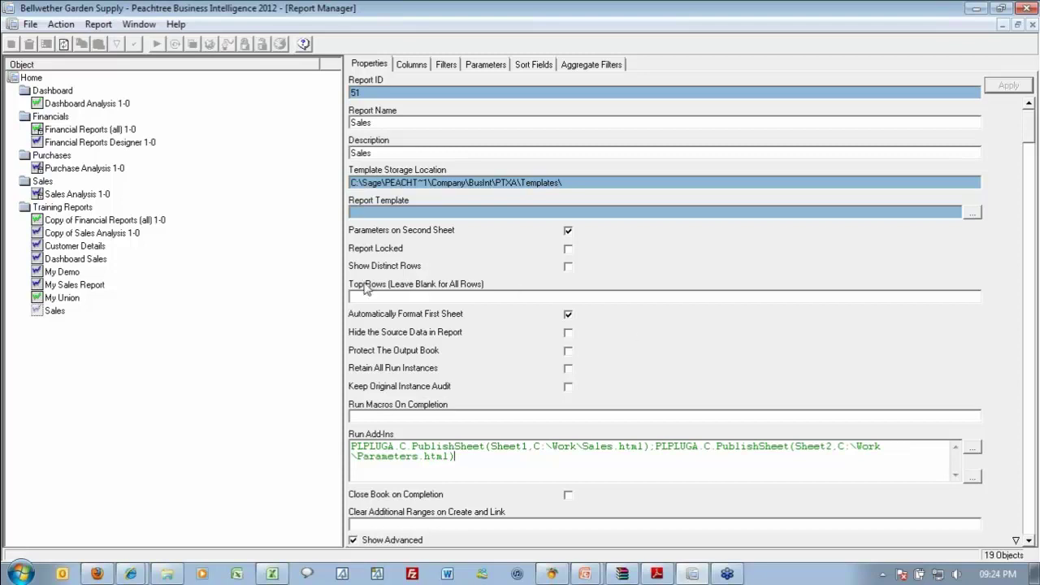
left_click(63, 314)
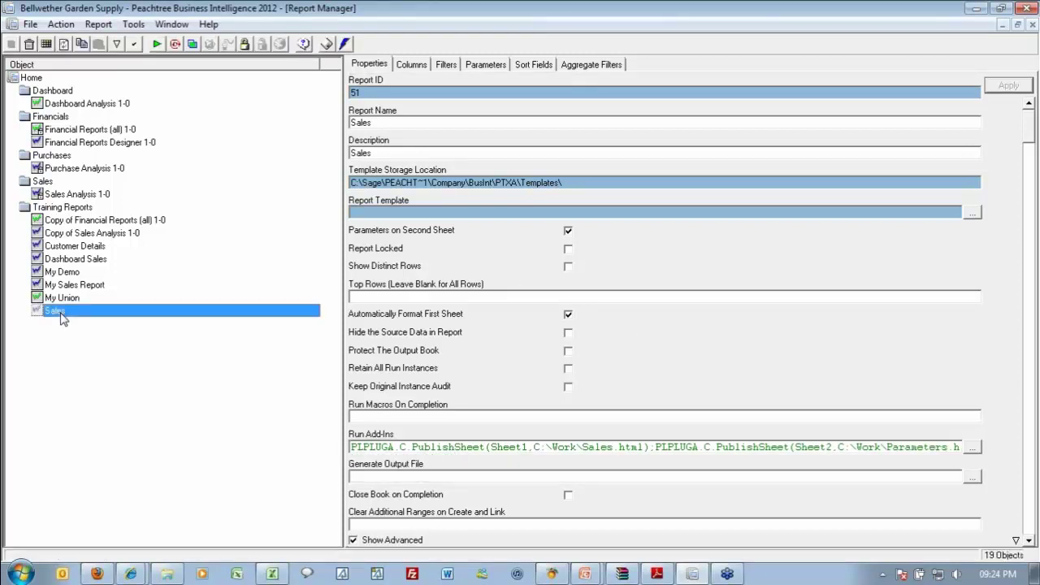
left_click(156, 44)
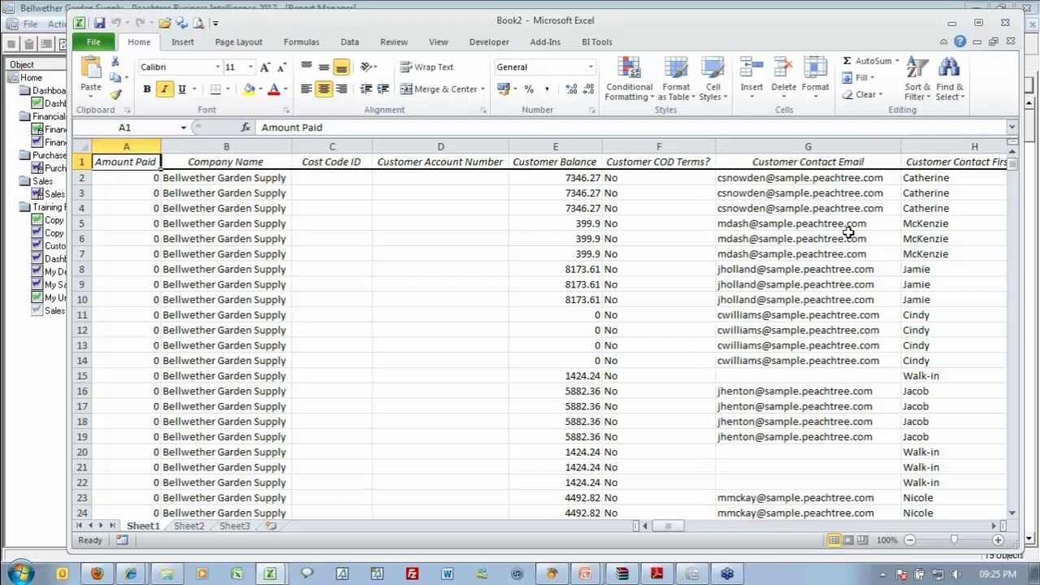
Leave the Book2 Sales output and switch to the Work folder window.
key("alt+Tab")
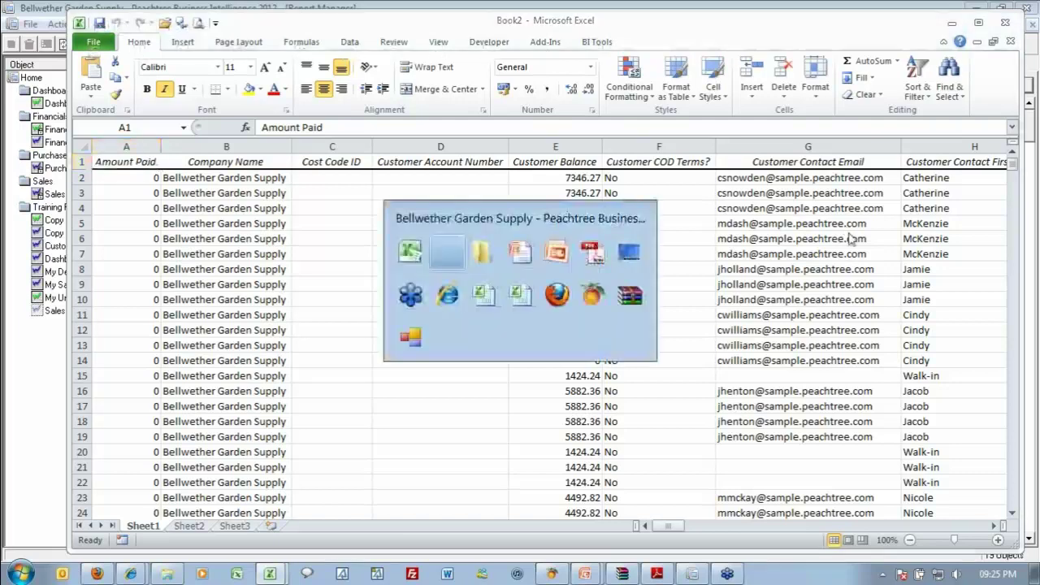
Open Sales.html from C:\Work in Internet Explorer via Open with.
key("alt+Tab")
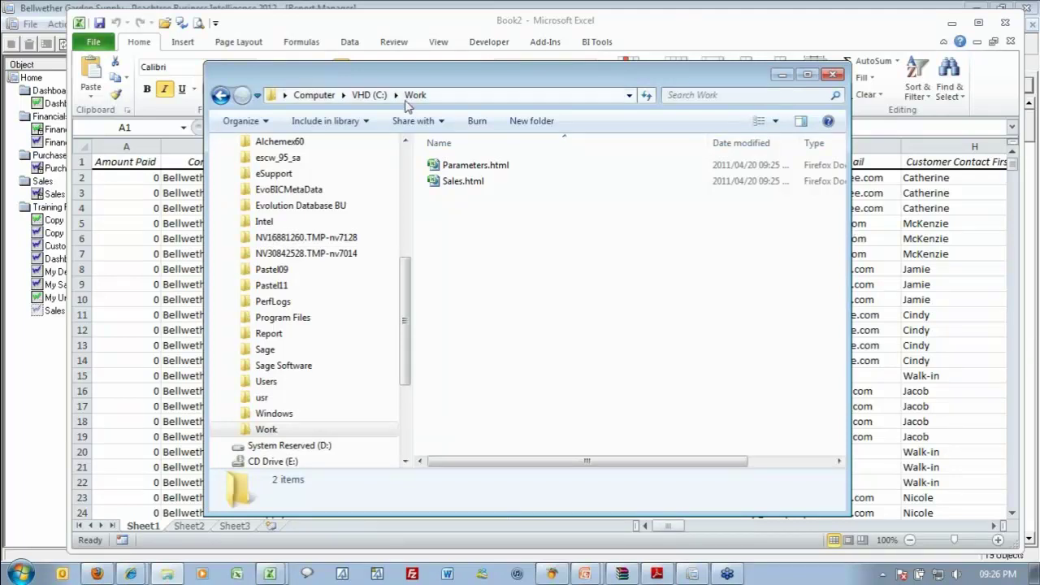
left_click(465, 185)
right_click(468, 187)
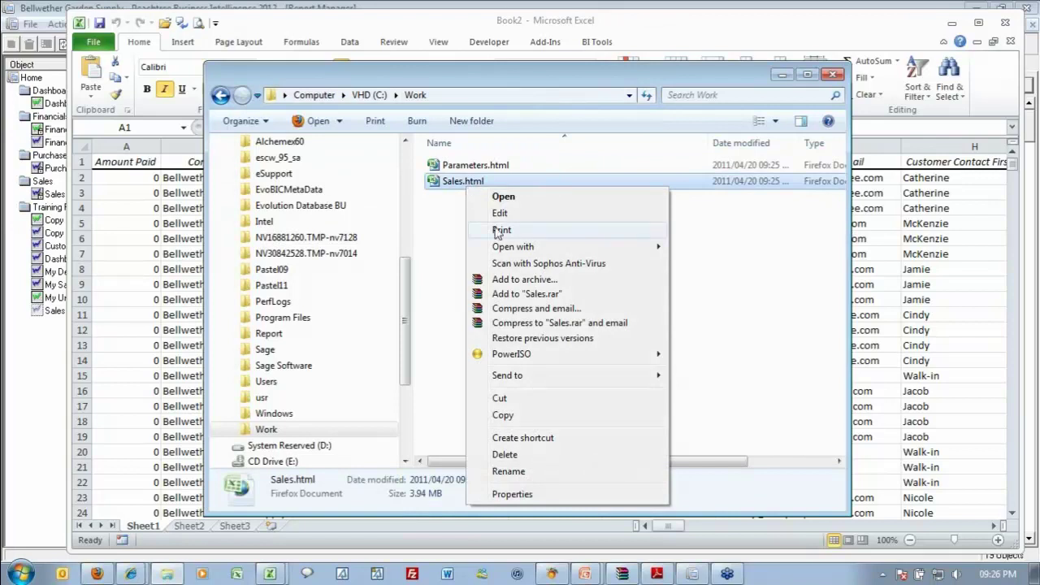
mouse_move(651, 248)
left_click(712, 265)
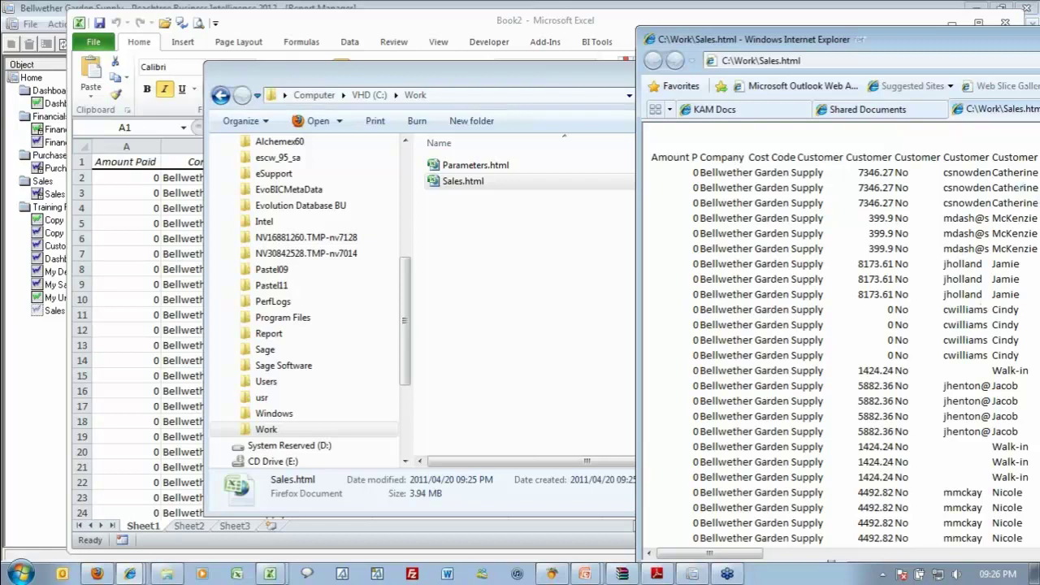
Move the Internet Explorer window to see more Sales.html columns, then close the page.
mouse_move(1027, 187)
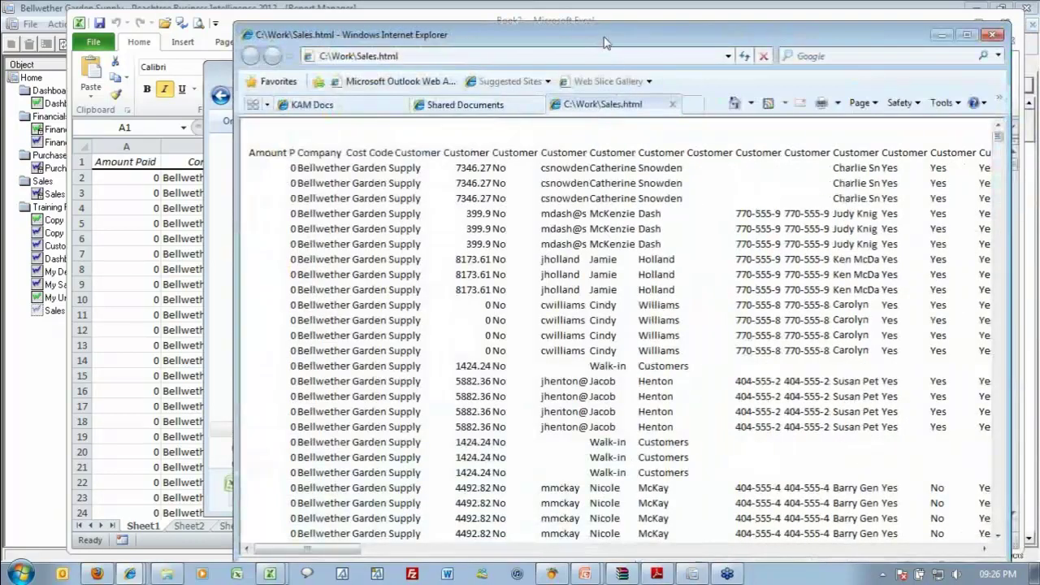
left_click_drag(679, 41, 593, 18)
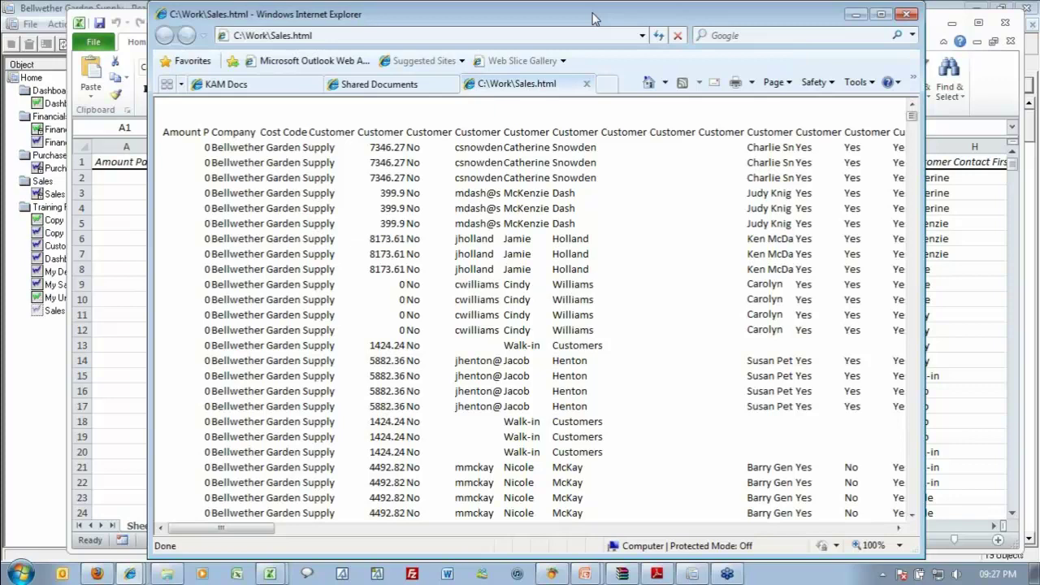
key("alt+Tab")
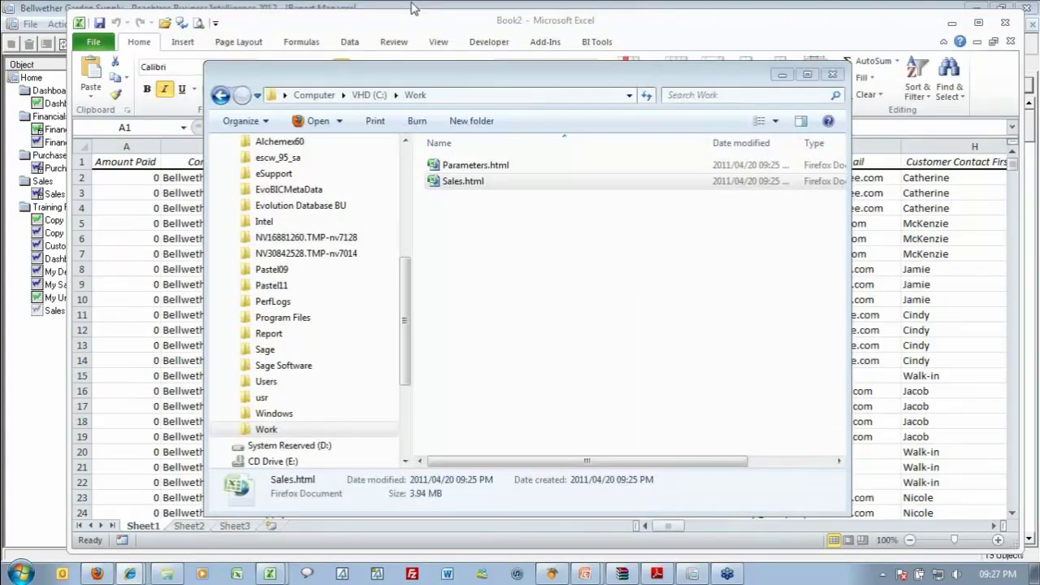
Bring the Peachtree Report Manager window back in front of Windows Explorer.
left_click(414, 9)
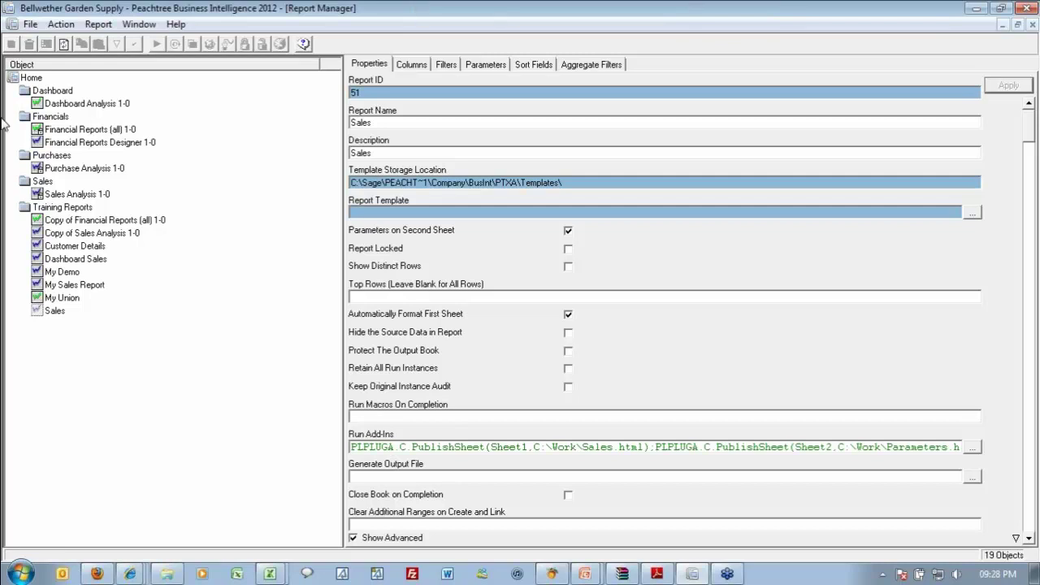
Open the context menu of the Sales report under Training Reports.
right_click(61, 314)
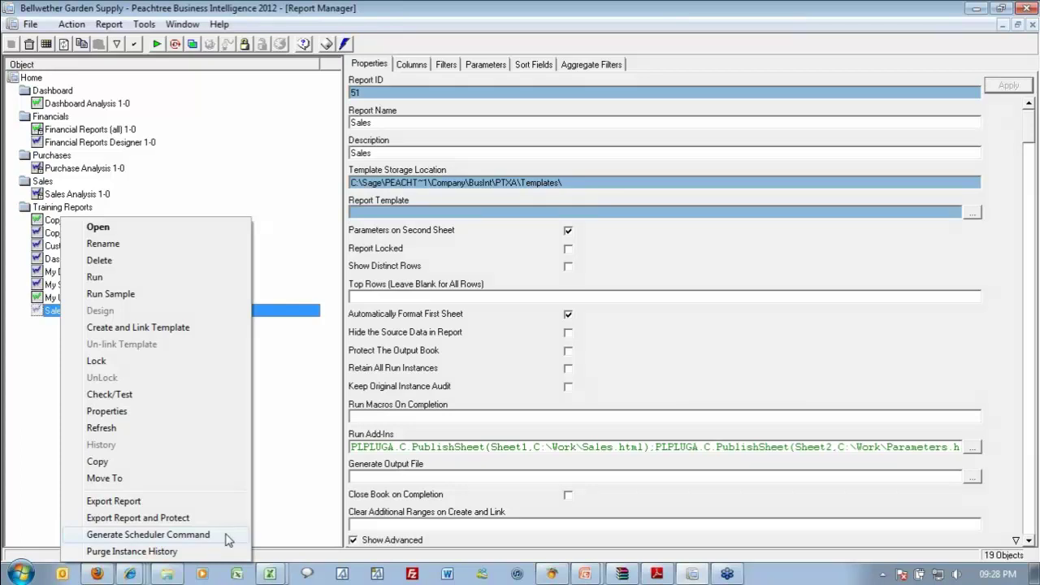
Choose Generate Scheduler Command for the Sales report, copying its command line.
left_click(226, 536)
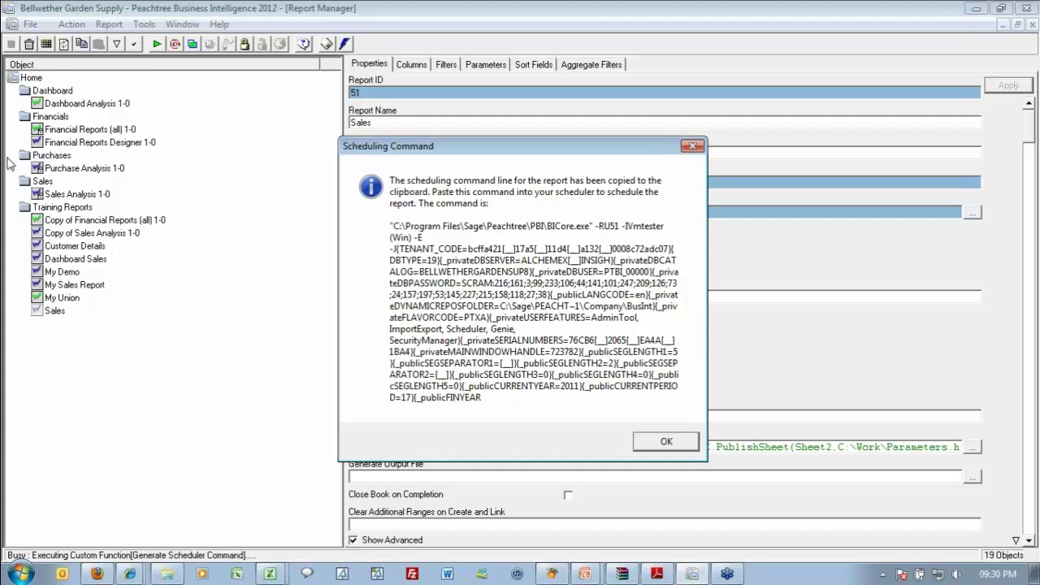
Paste the Sales scheduler command into a new Notepad document, then close it without saving.
left_click(21, 574)
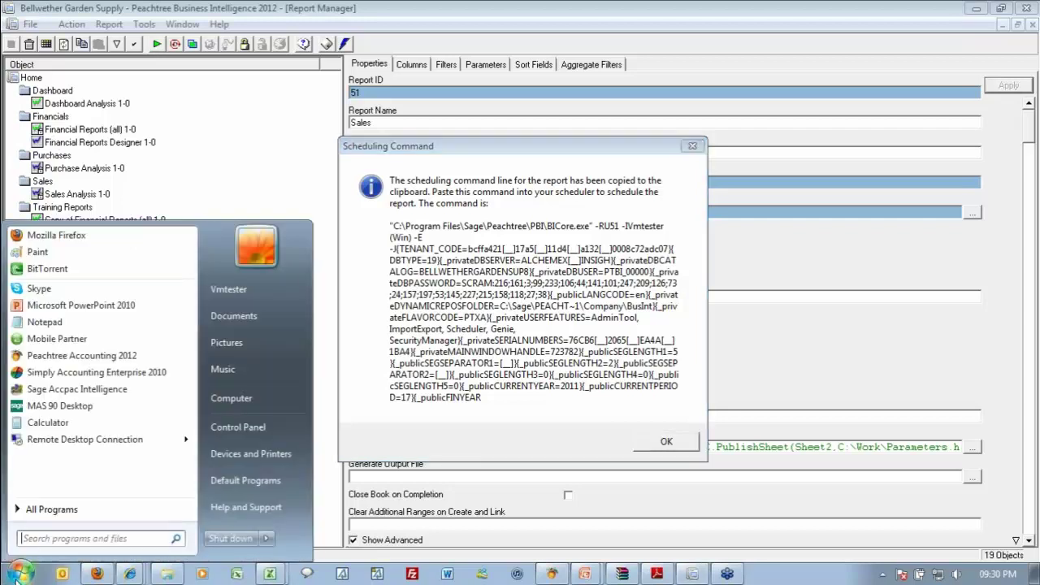
left_click(57, 538)
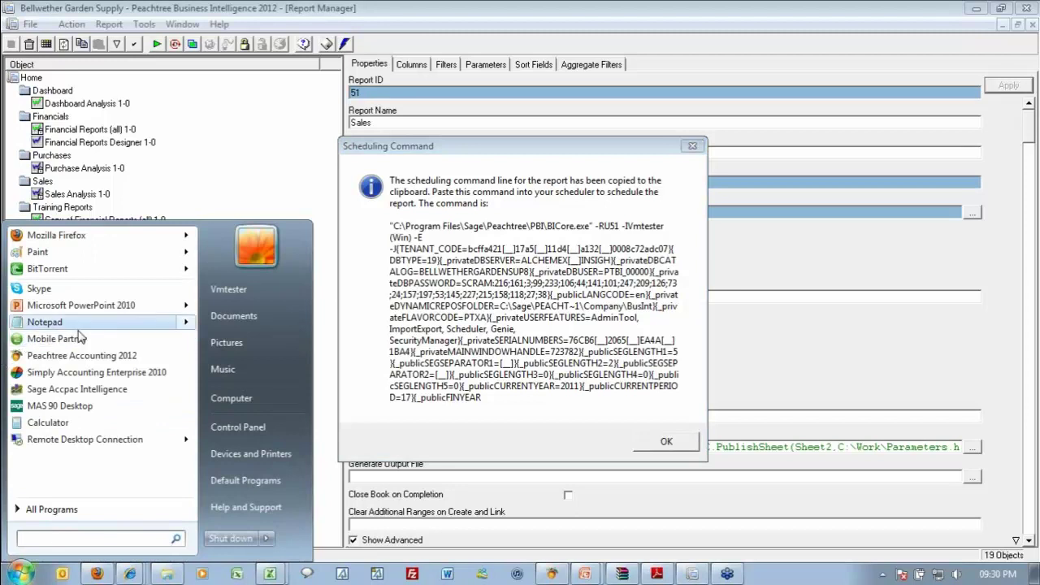
left_click(48, 321)
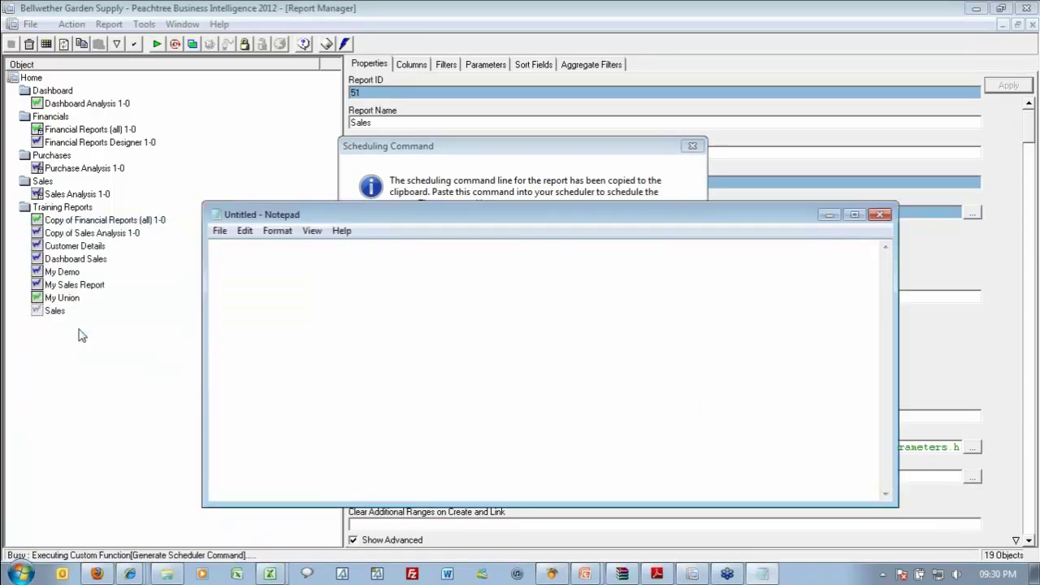
key("ctrl+v")
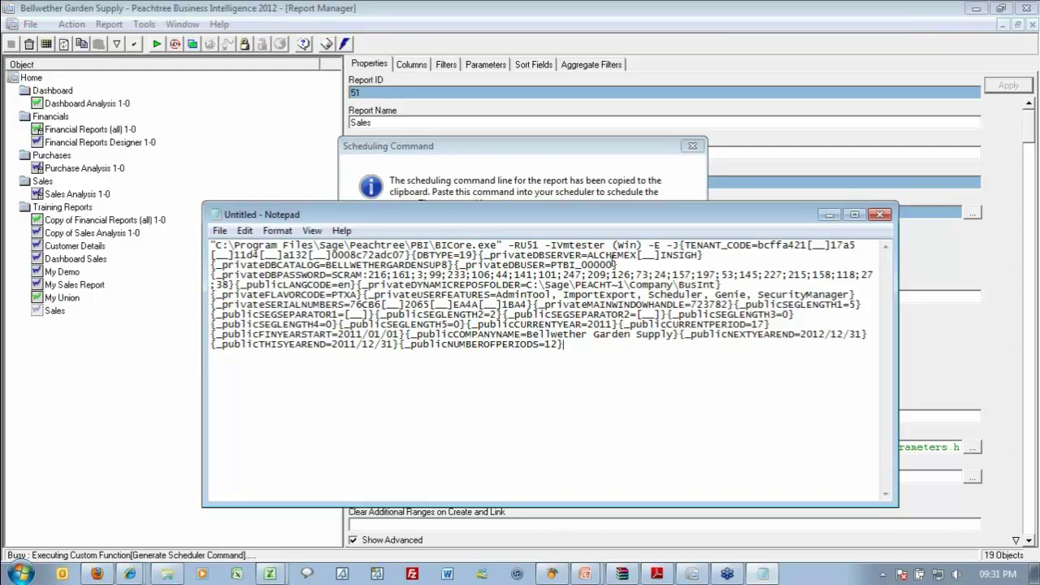
left_click(880, 214)
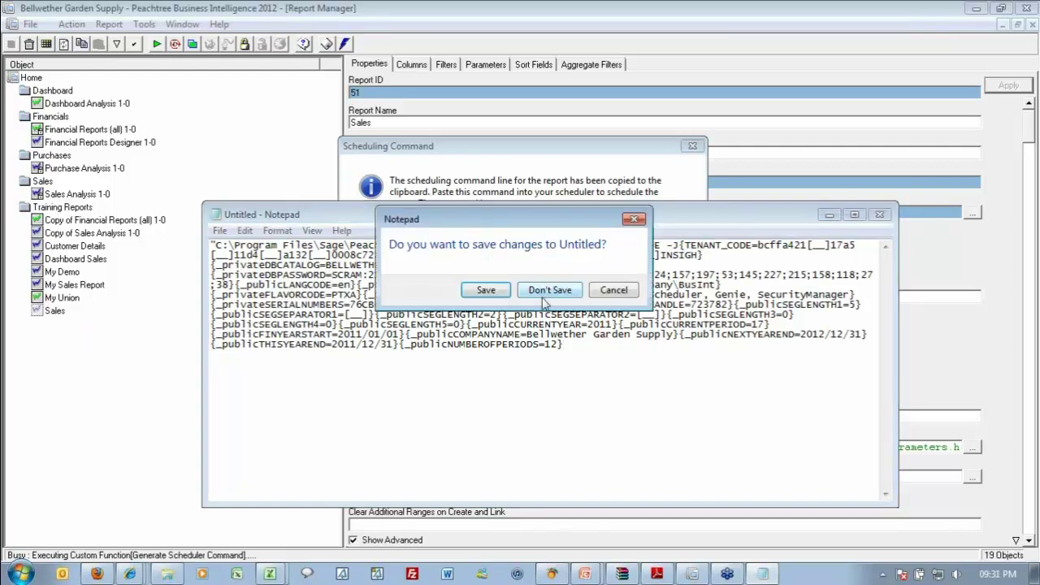
left_click(549, 289)
Dismiss the missing-output-file warning and view Dashboard Sales' Date parameter of 01 January 2011.
left_click(650, 441)
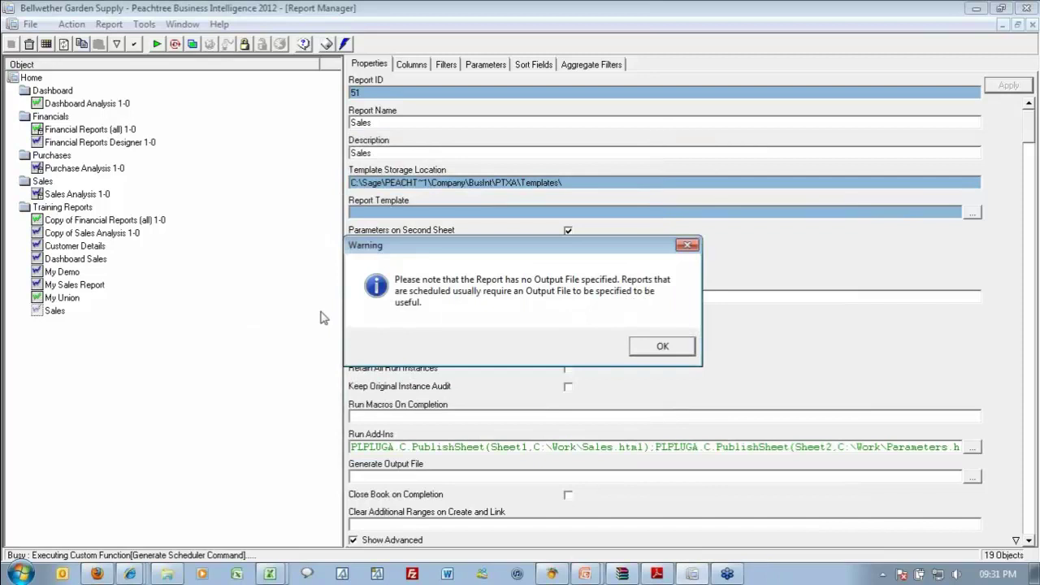
left_click(650, 351)
left_click(105, 247)
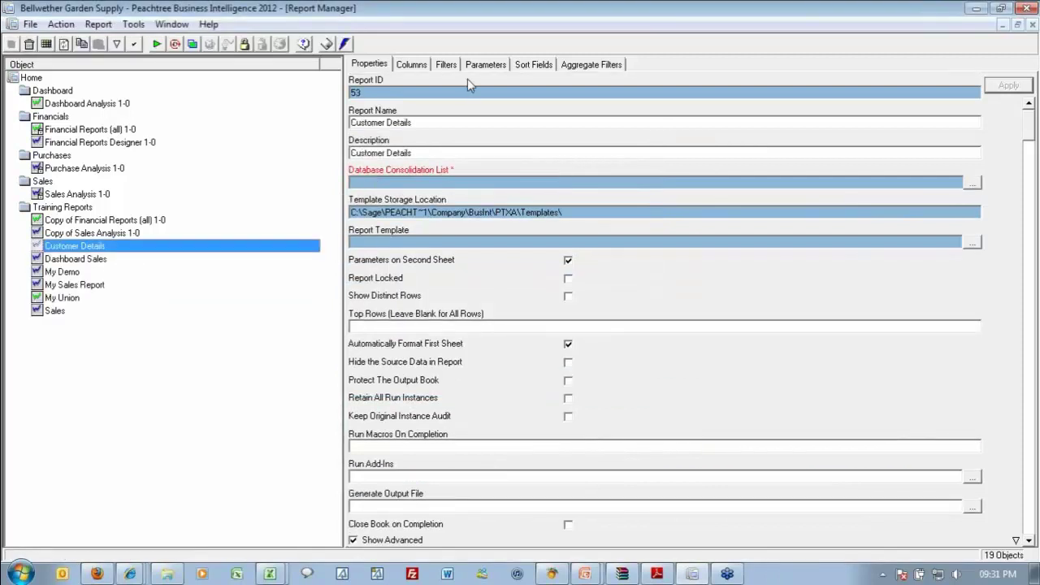
left_click(488, 64)
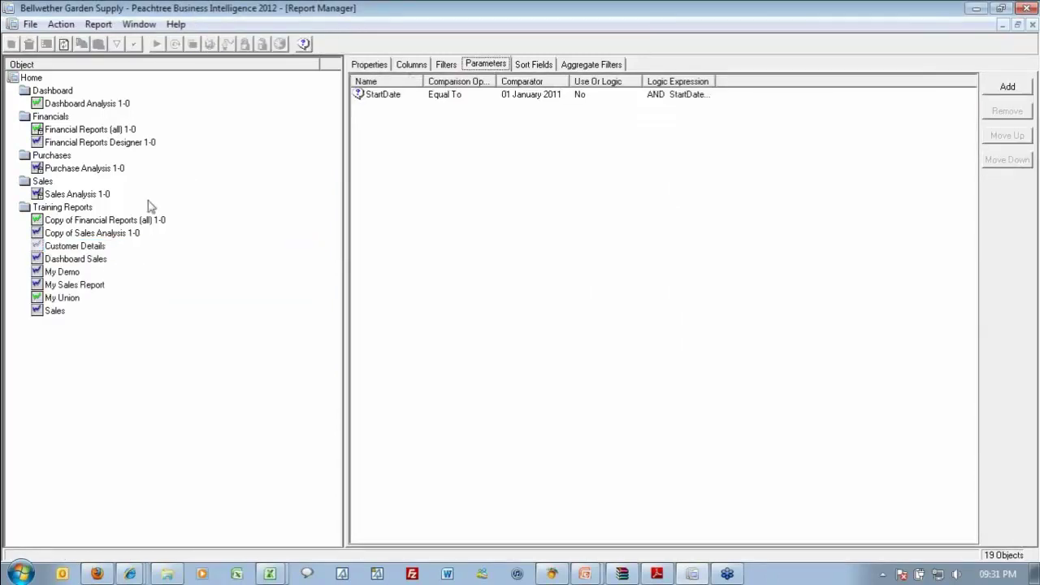
left_click(92, 260)
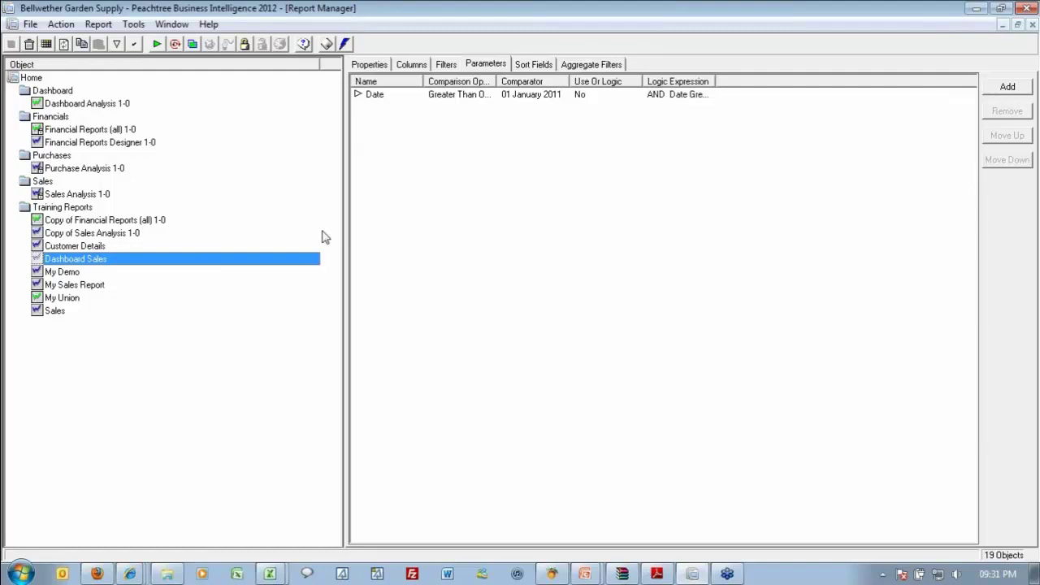
Generate the Dashboard Sales scheduler command, accepting the 01 January 2011 Date parameter.
right_click(101, 261)
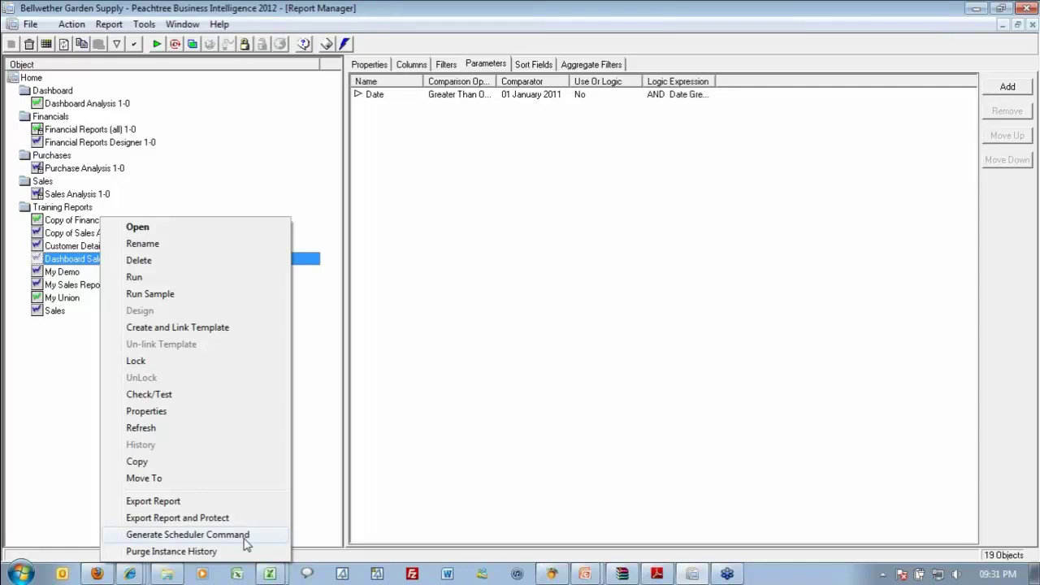
left_click(244, 537)
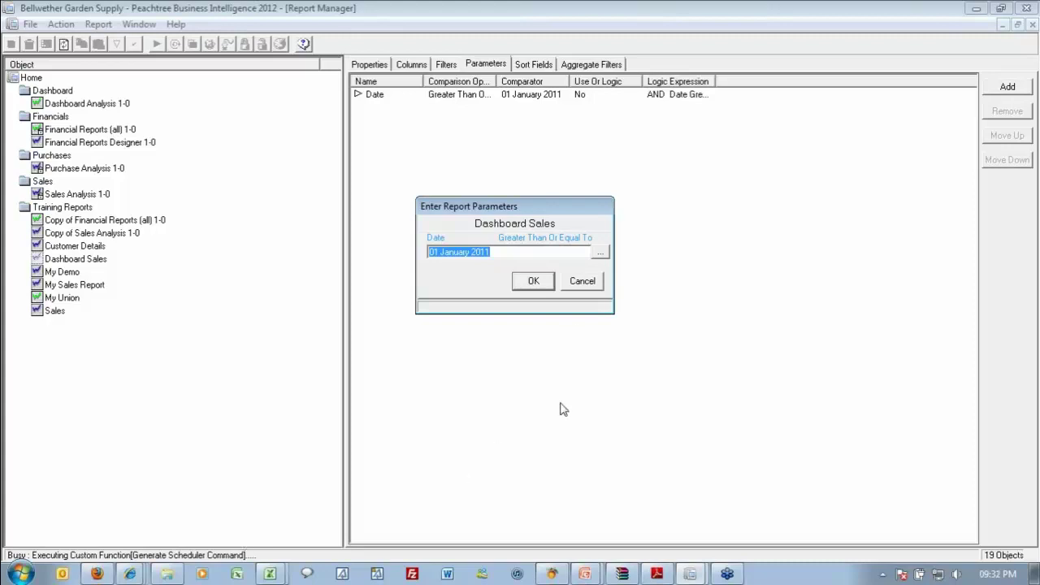
left_click(546, 286)
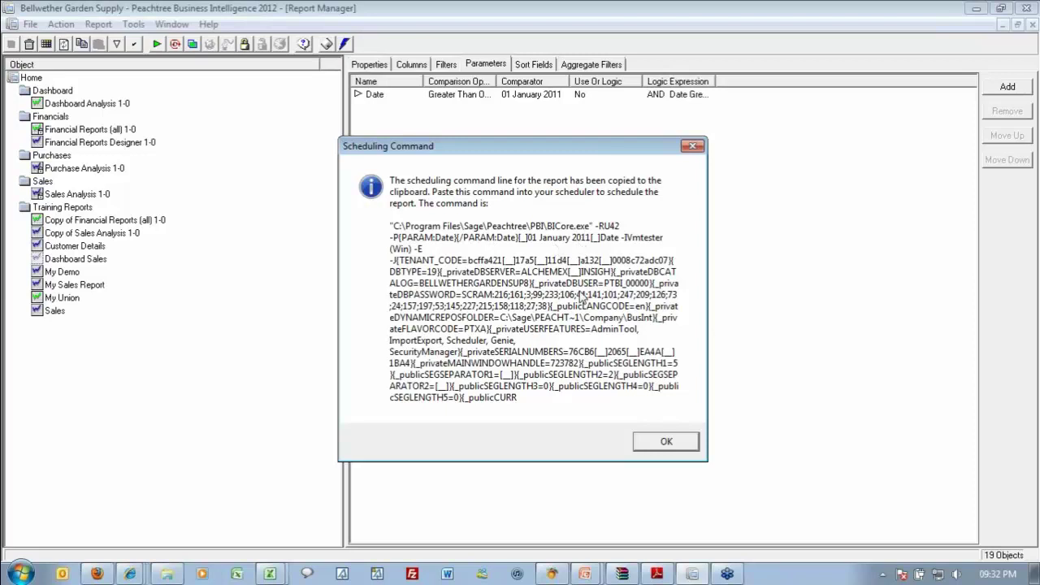
Paste the Dashboard Sales scheduler command into a new Notepad document.
left_click(659, 442)
key("super")
left_click(80, 325)
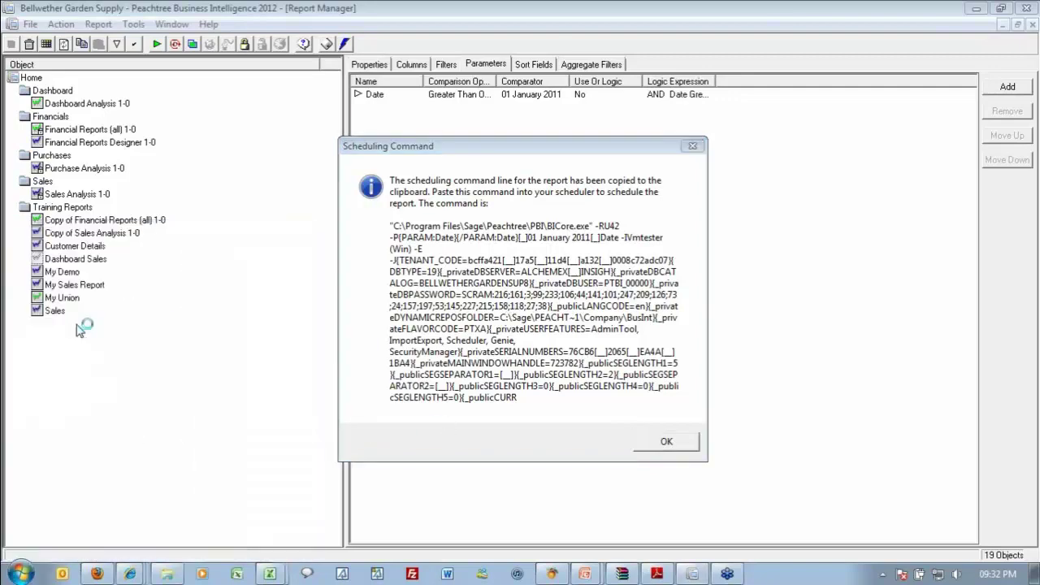
key("ctrl+v")
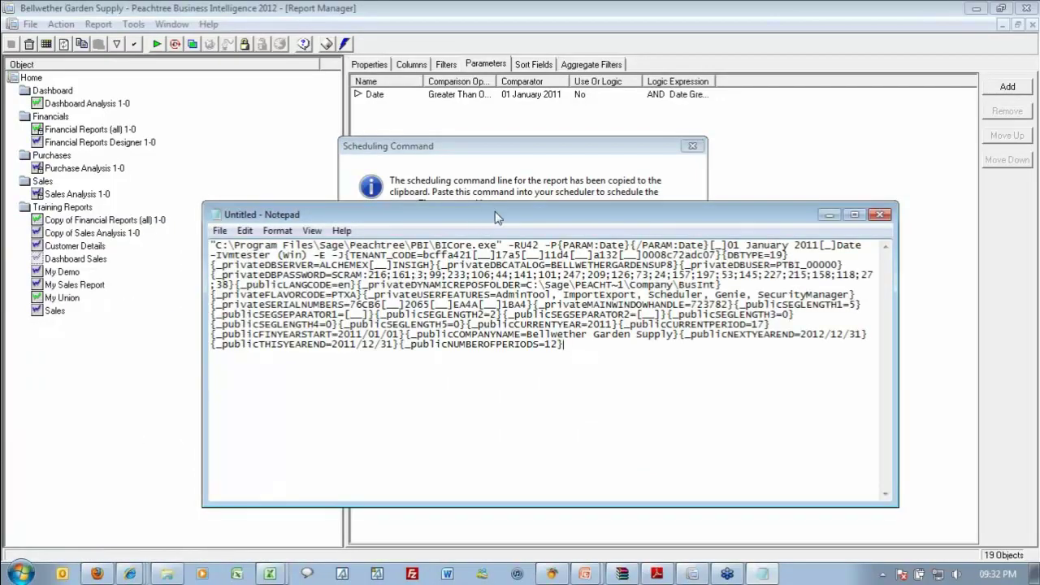
left_click_drag(487, 221, 492, 309)
key("super+Down")
Dismiss the Scheduling Command message and select the 01 January 2011 date in Notepad.
left_click(660, 445)
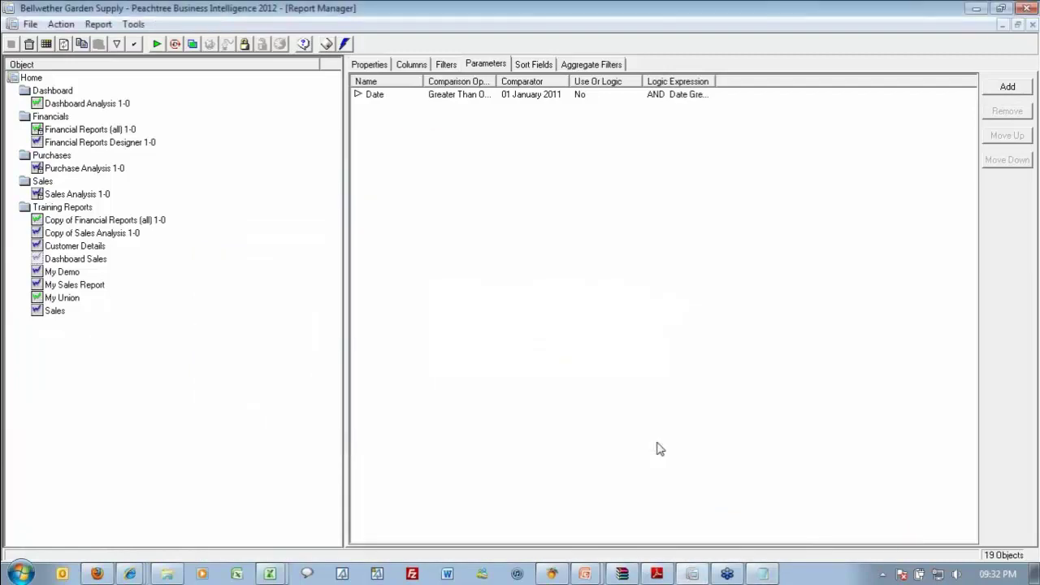
key("alt+Tab")
left_click_drag(673, 294, 731, 206)
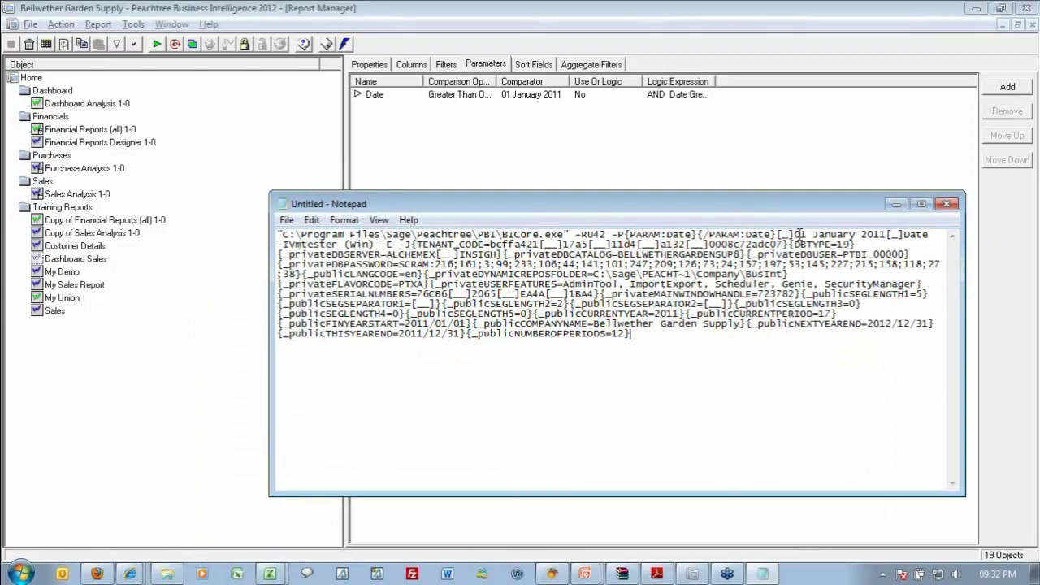
left_click_drag(796, 235, 886, 229)
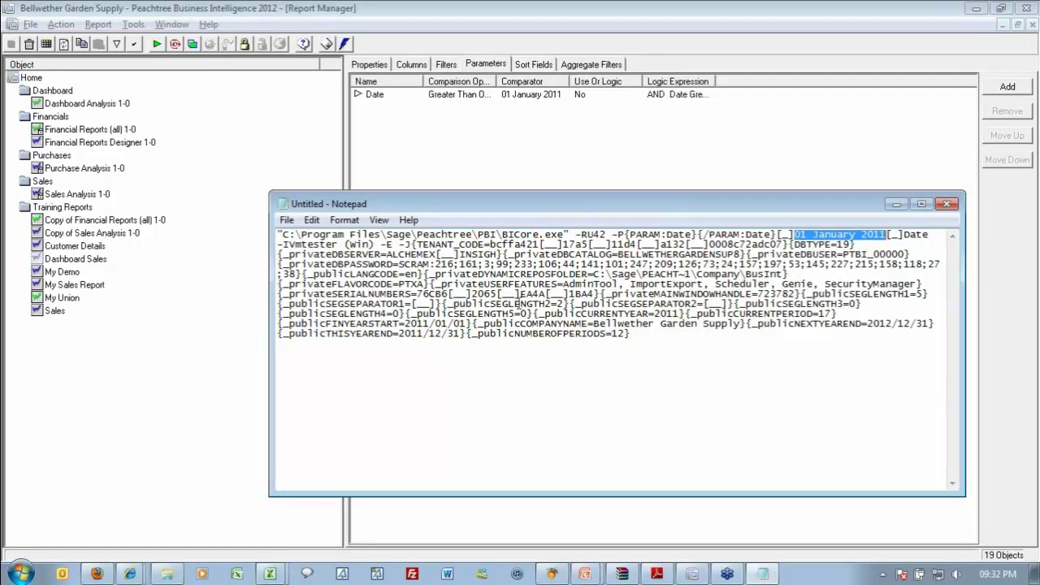
Show System Variables from the Home node's menu and widen the Name column.
left_click(31, 81)
right_click(31, 79)
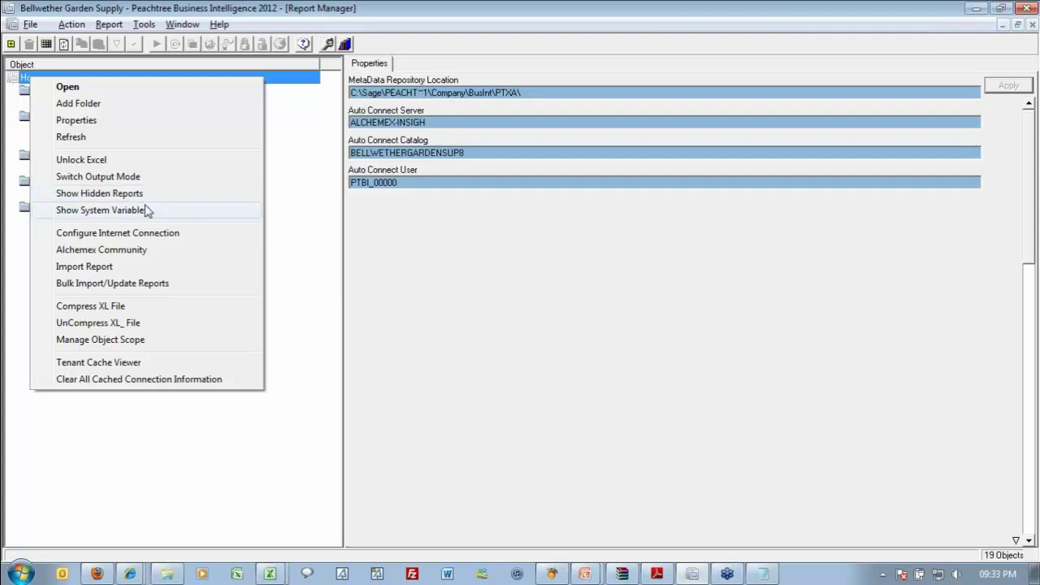
left_click(163, 214)
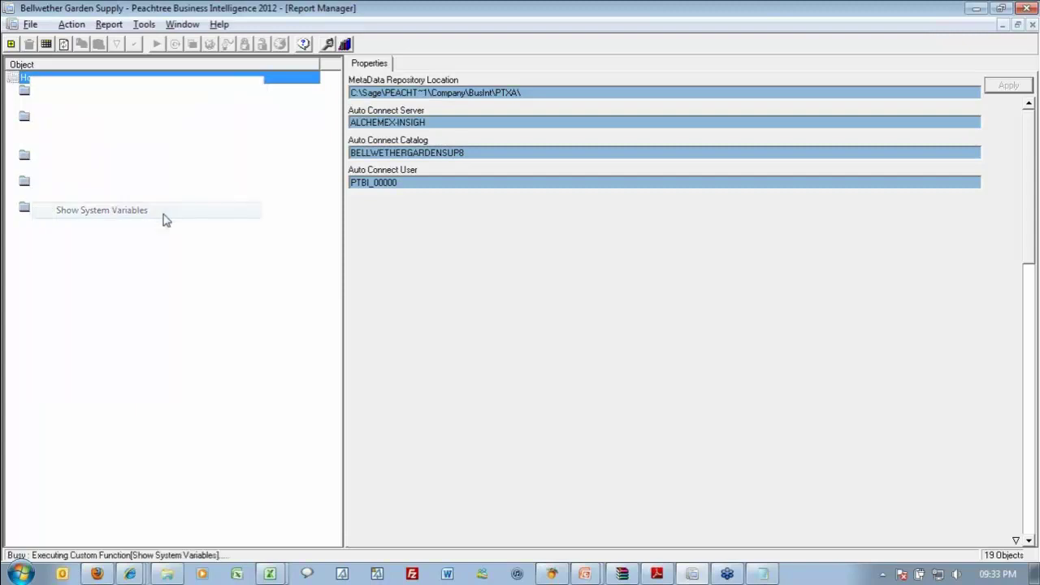
left_click_drag(412, 193, 449, 193)
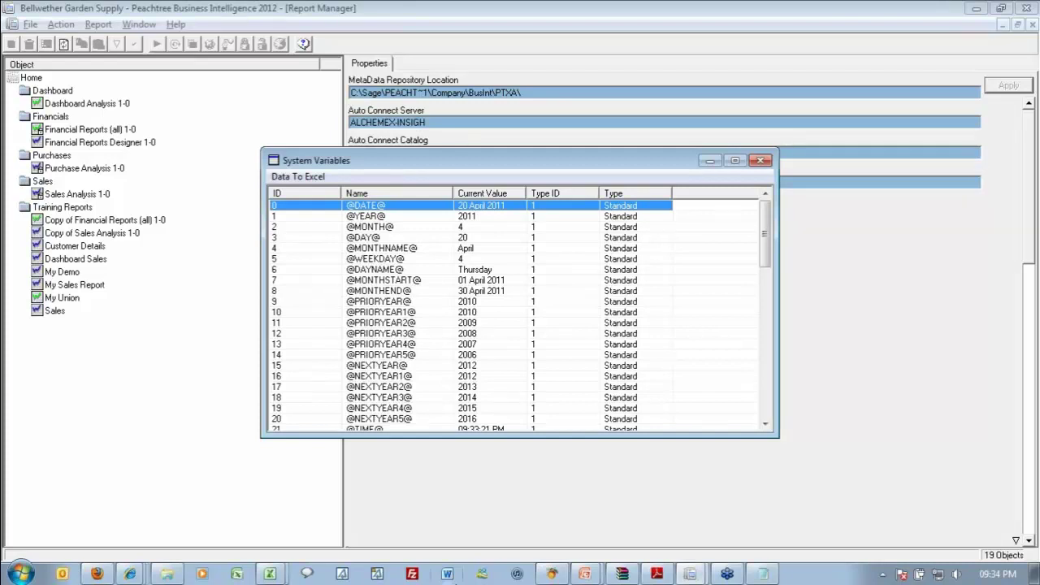
left_click(395, 270)
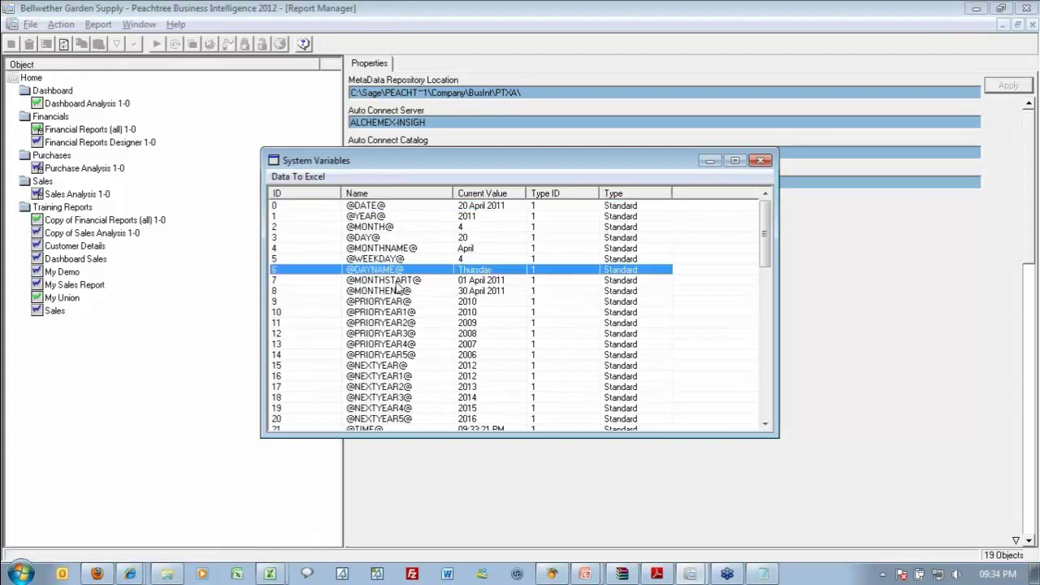
left_click(397, 283)
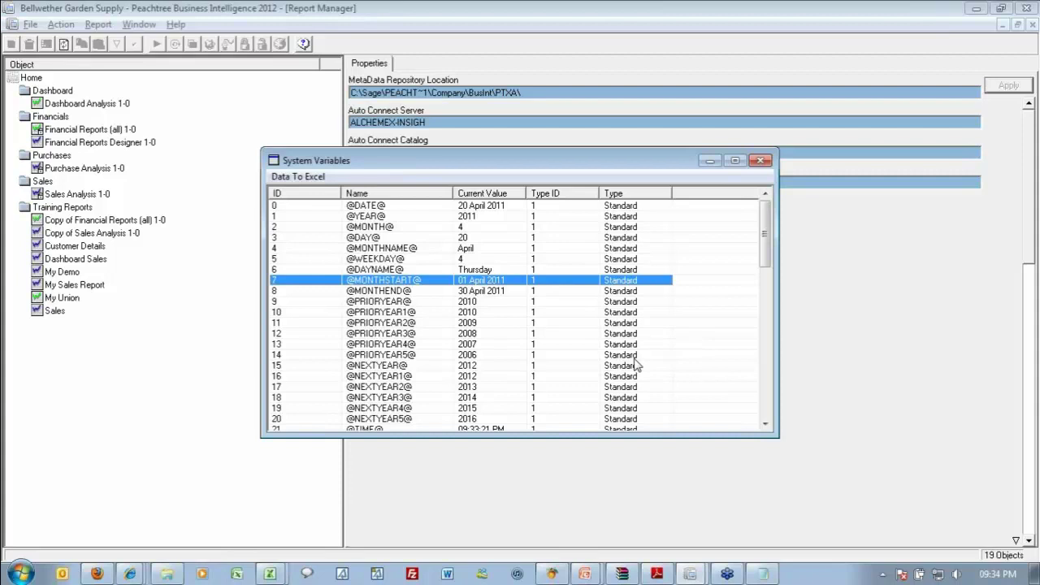
key("alt+Tab")
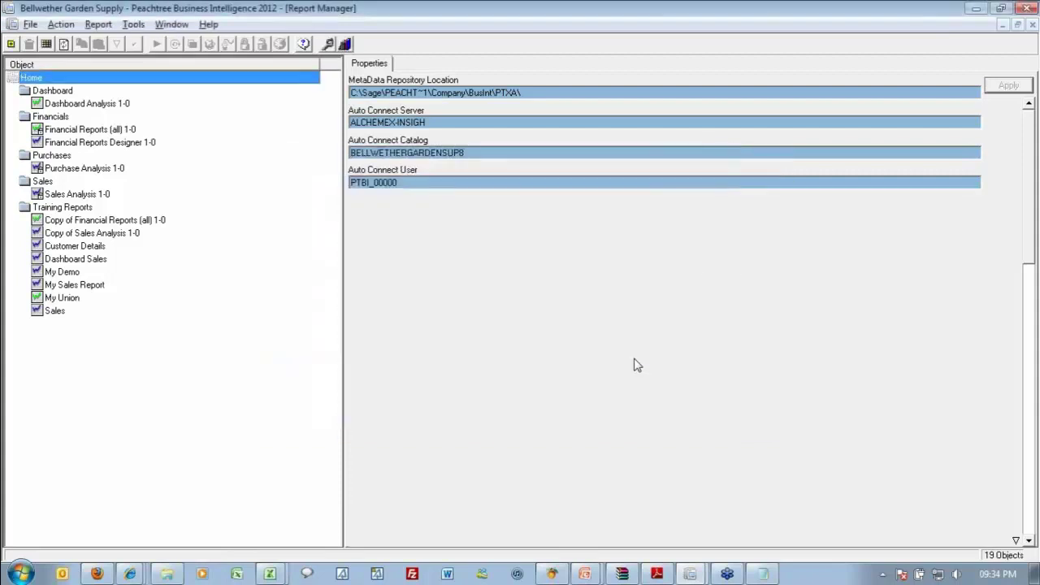
key("alt+Tab")
key("alt+Tab")
key("alt+Tab")
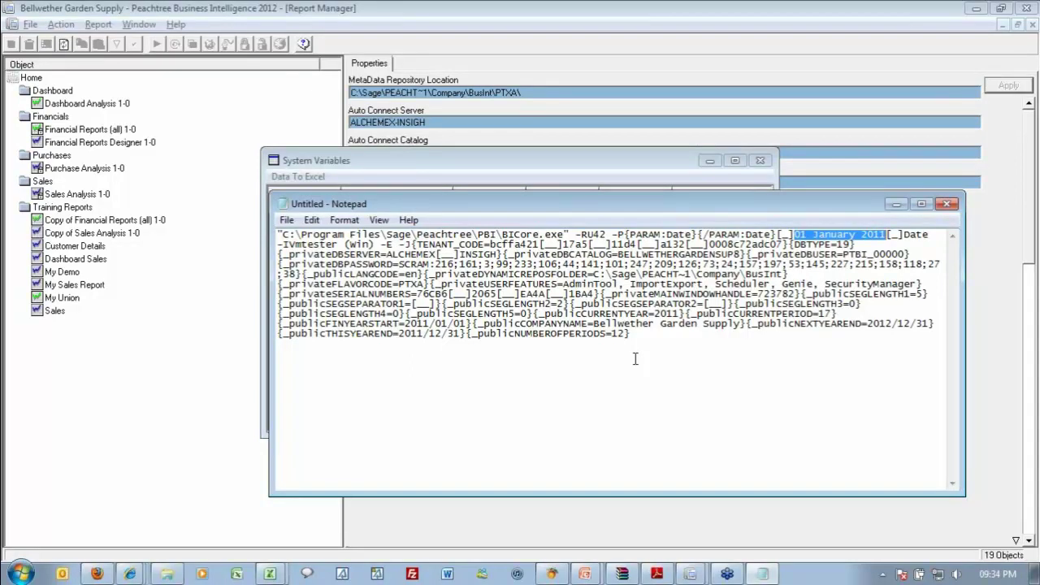
type("@MONTHS")
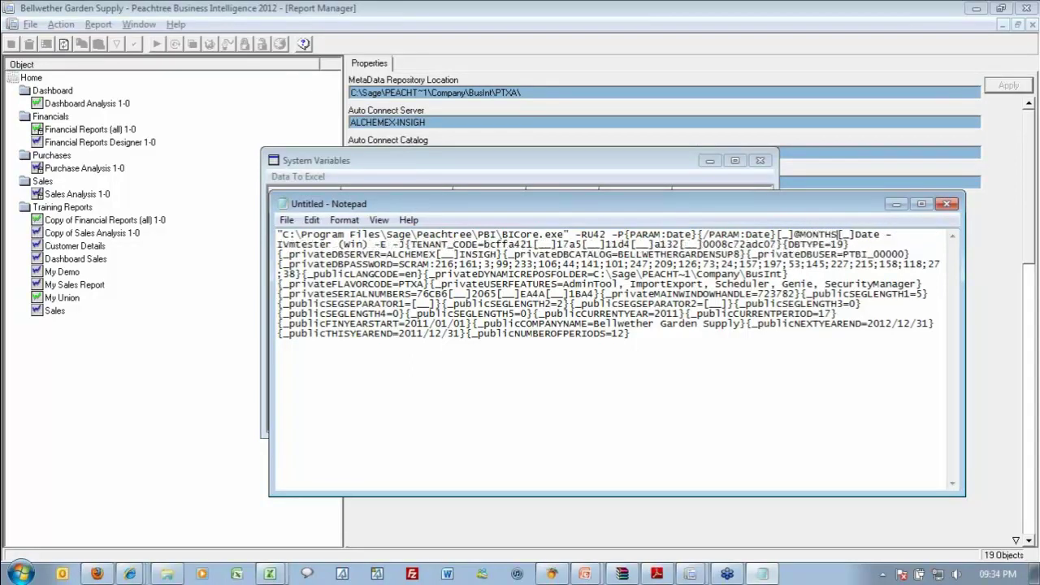
type("TART@")
key("ctrl+shift+Left")
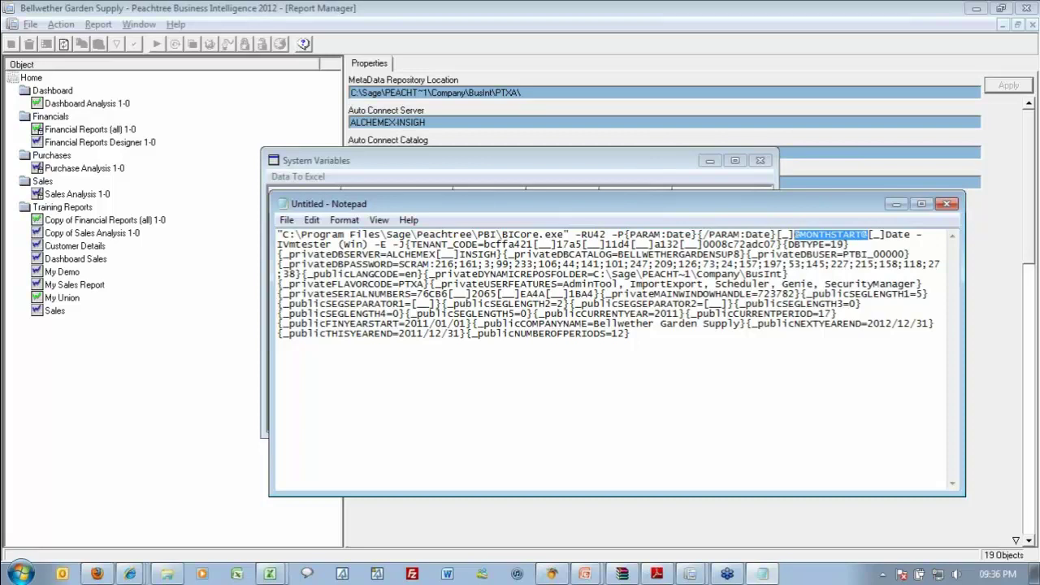
Close the scratch Notepad text with Don't Save, then close the System Variables window.
left_click(947, 204)
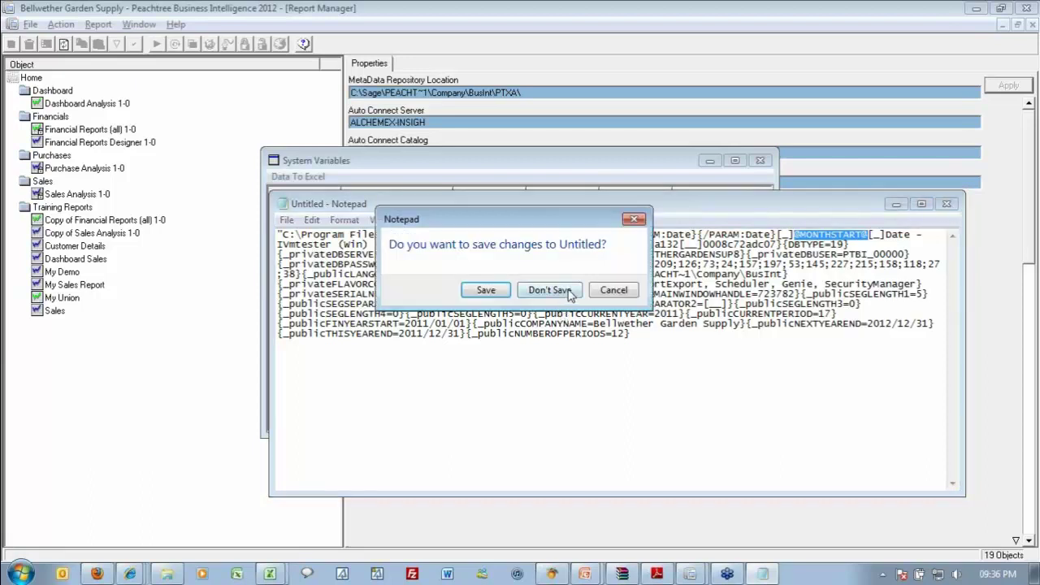
left_click(570, 291)
left_click(761, 160)
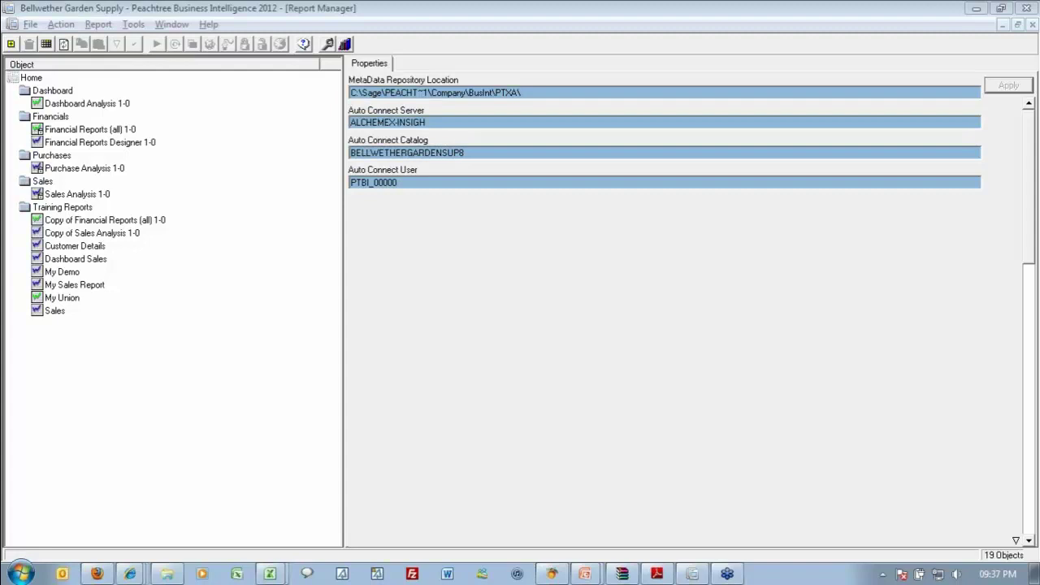
left_click(415, 309)
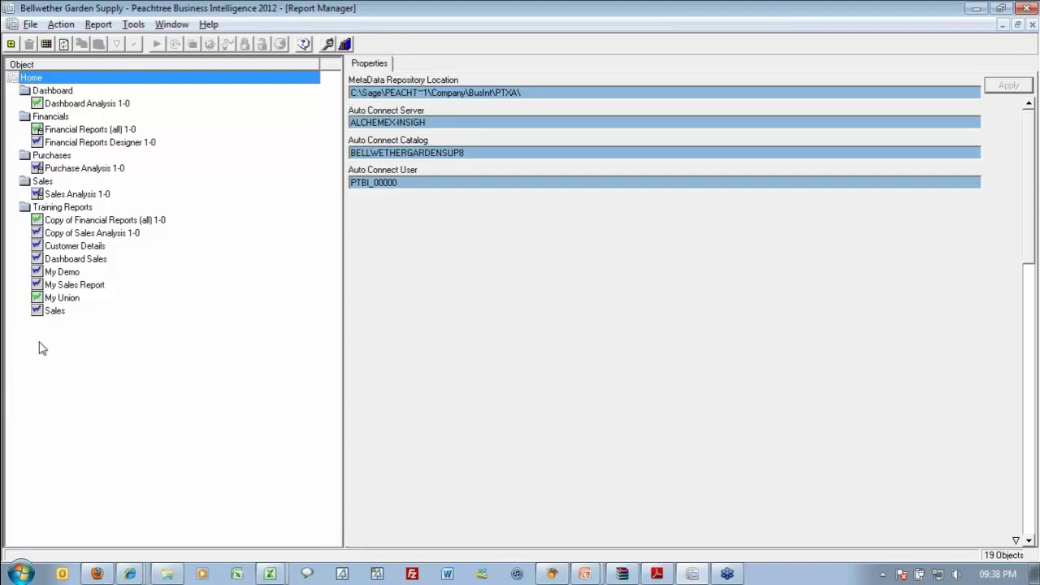
Review the existing Sales, Customer Details and My Demo reports' details and columns.
left_click(59, 317)
left_click(100, 246)
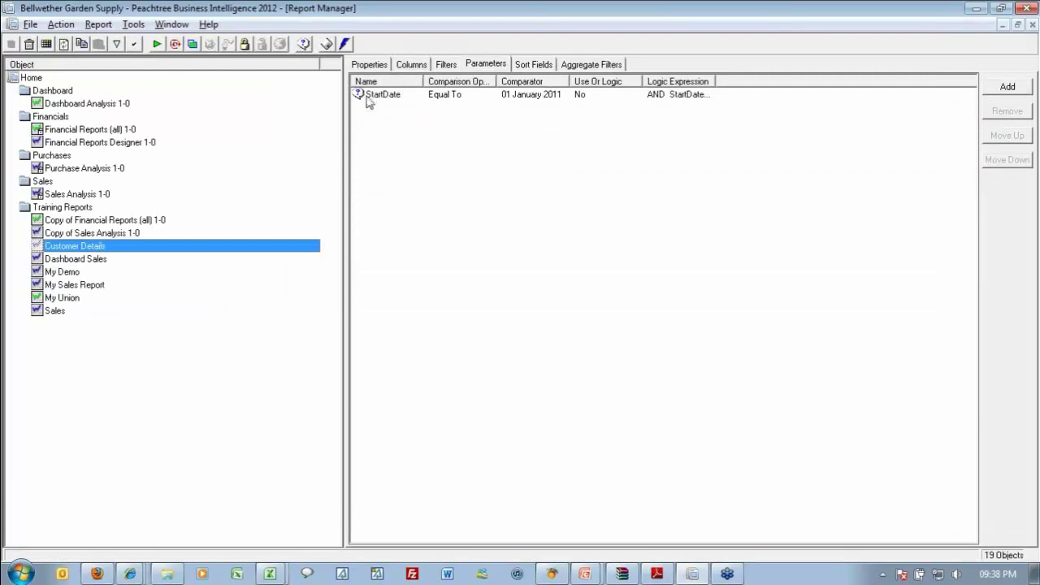
left_click(71, 272)
left_click(411, 63)
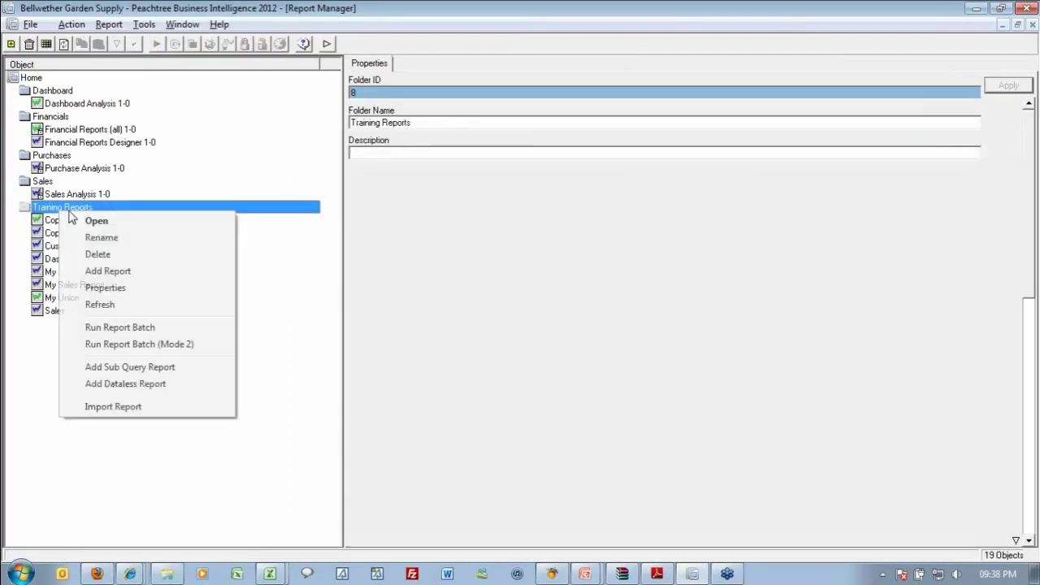
Add a standard report named Sales Info to the Training Reports folder.
right_click(58, 208)
left_click(114, 271)
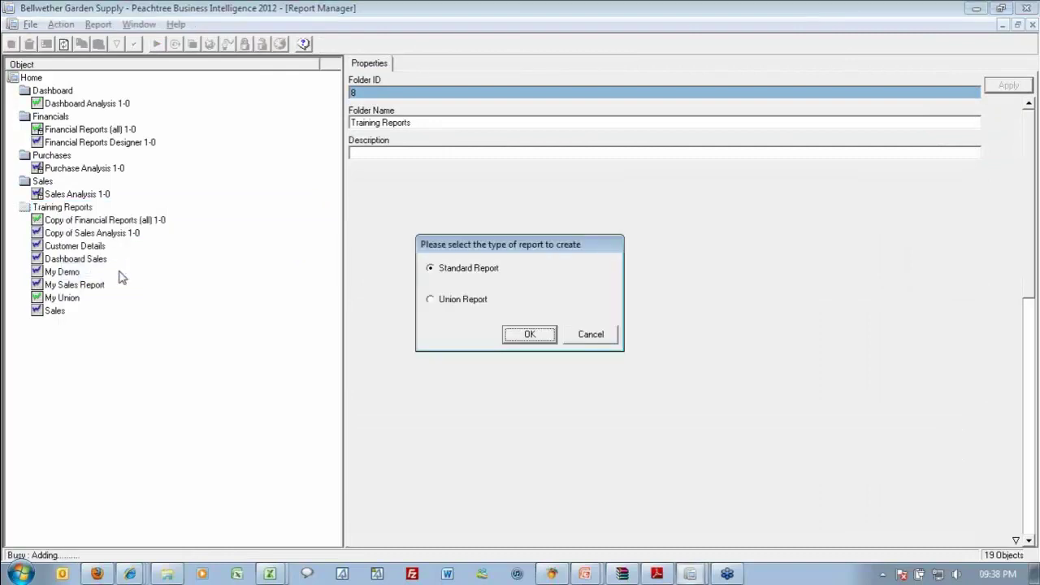
left_click(529, 333)
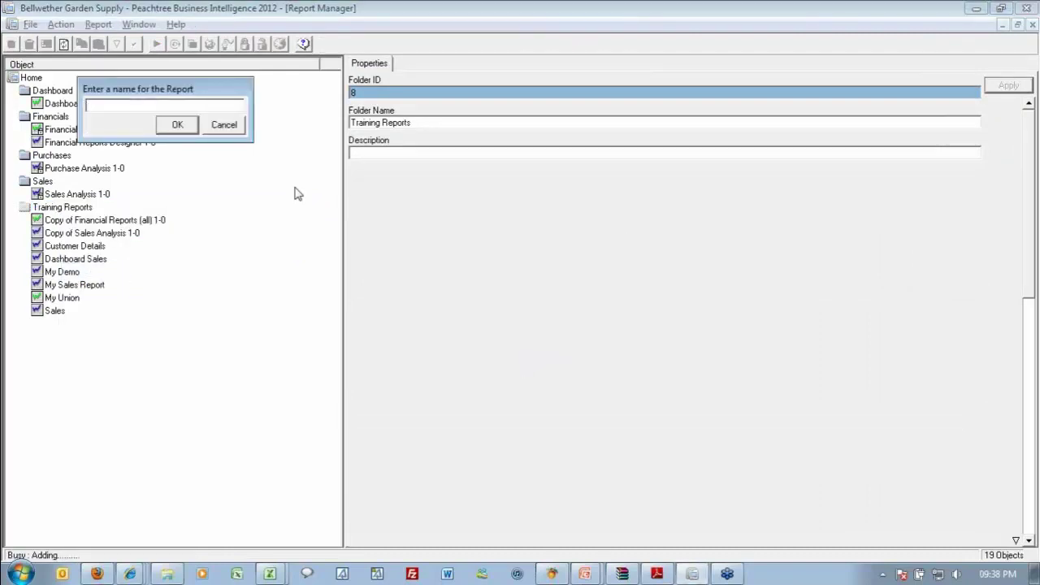
type("Sales")
type(" hi")
key("Return")
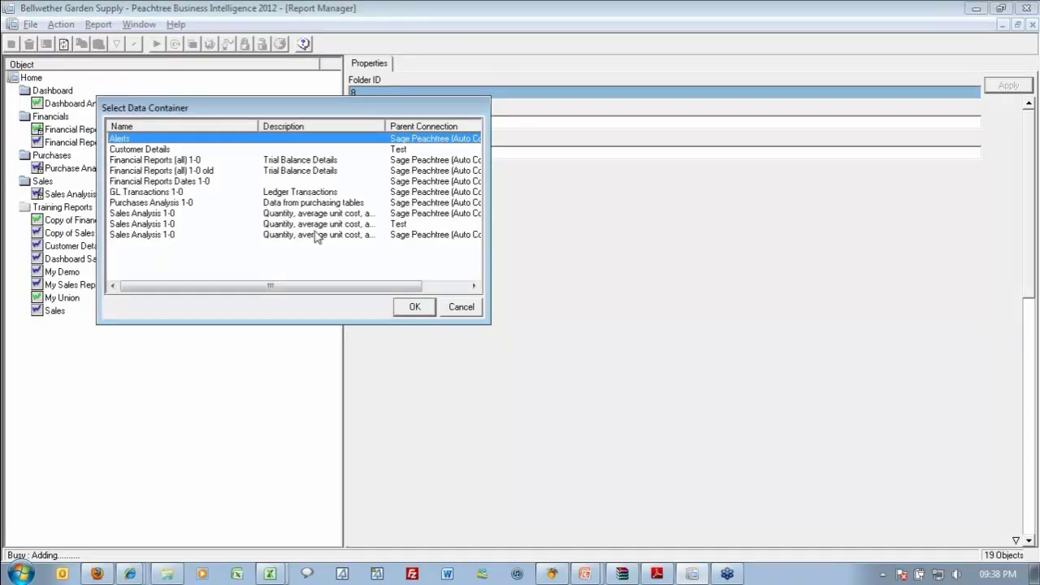
Base Sales Info on Sales Analysis 1-0 with Customer Name and Total Sales Amount columns.
left_click(375, 217)
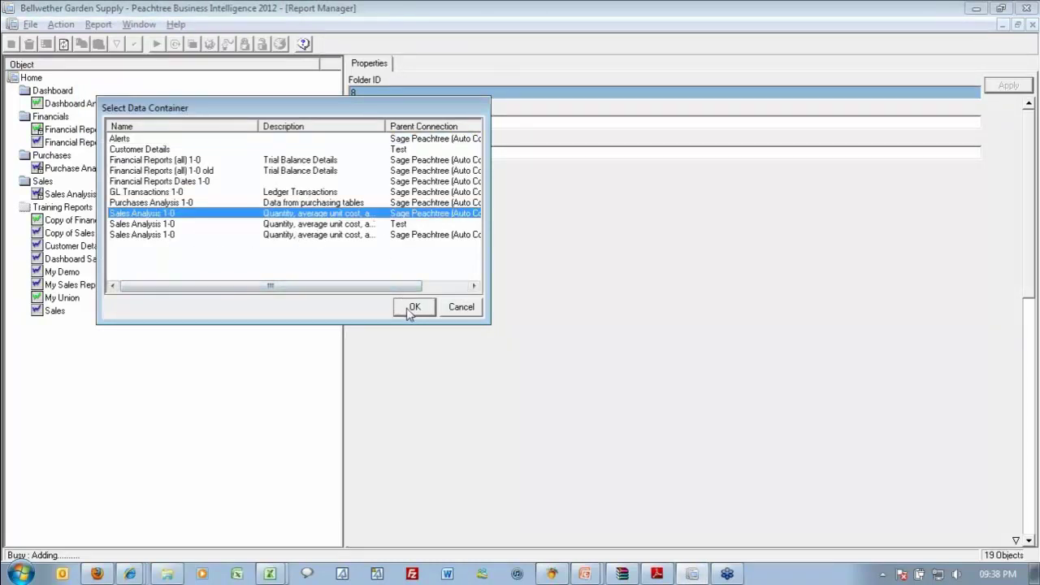
left_click(406, 308)
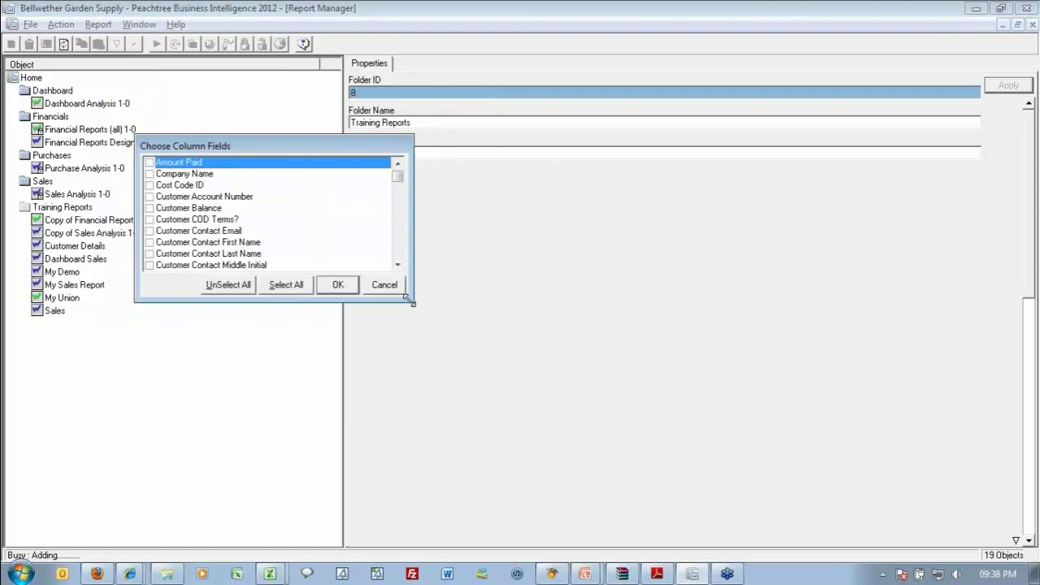
left_click_drag(413, 302, 488, 426)
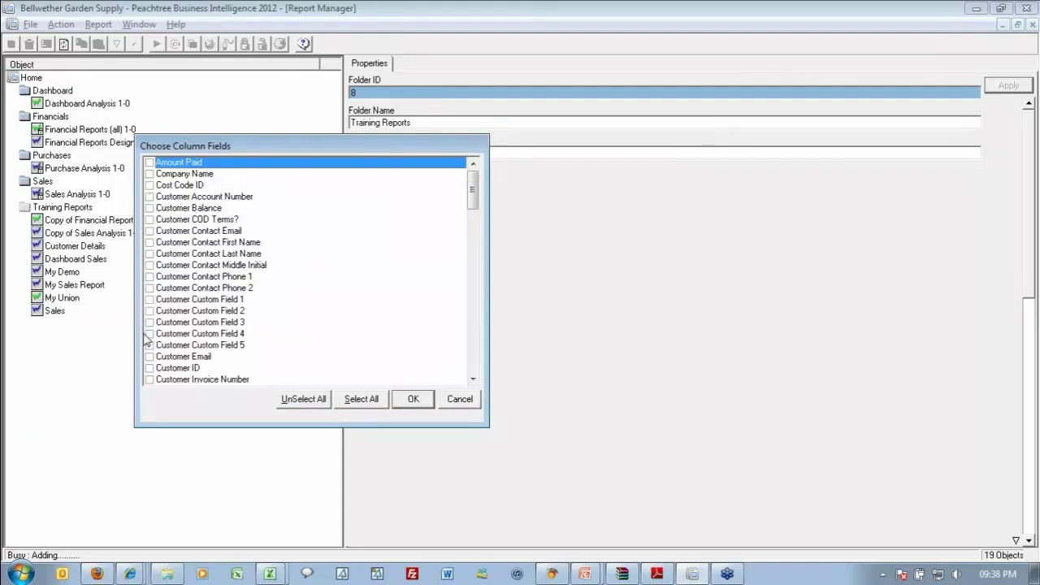
scroll(149, 341, "down", 1)
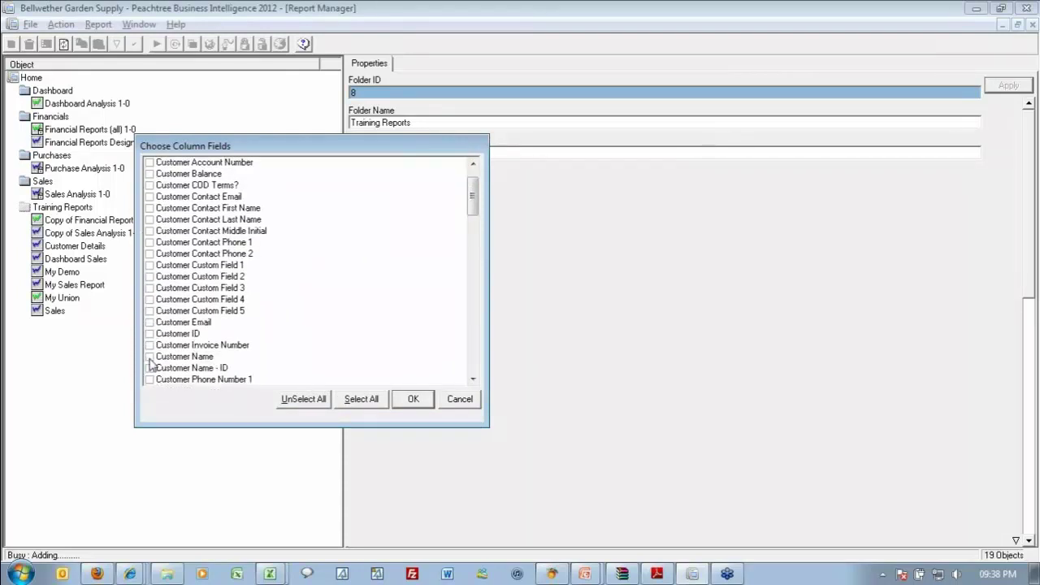
left_click(150, 356)
scroll(252, 328, "down", 4)
scroll(251, 328, "down", 20)
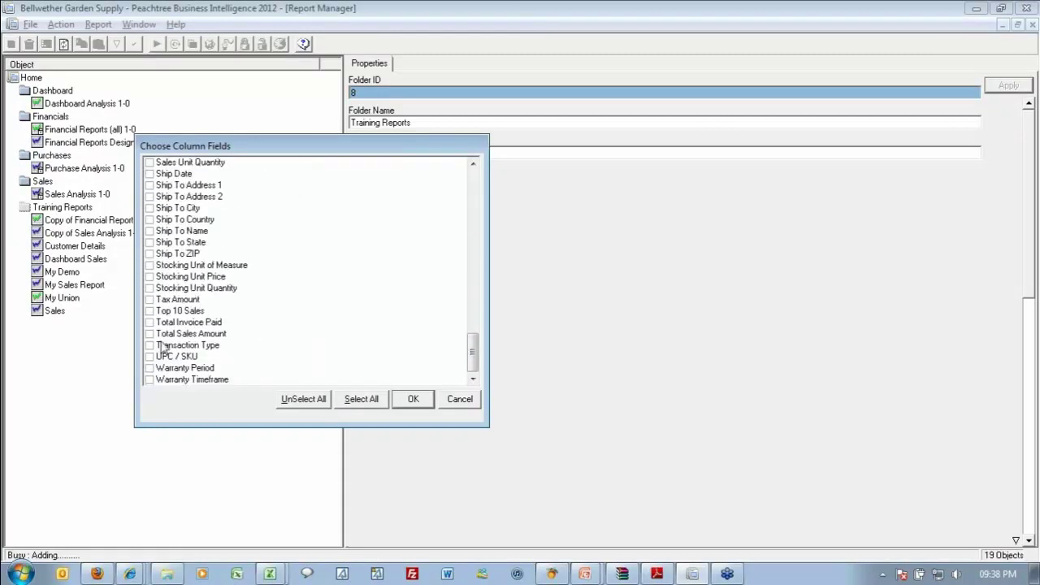
left_click(150, 334)
left_click(411, 402)
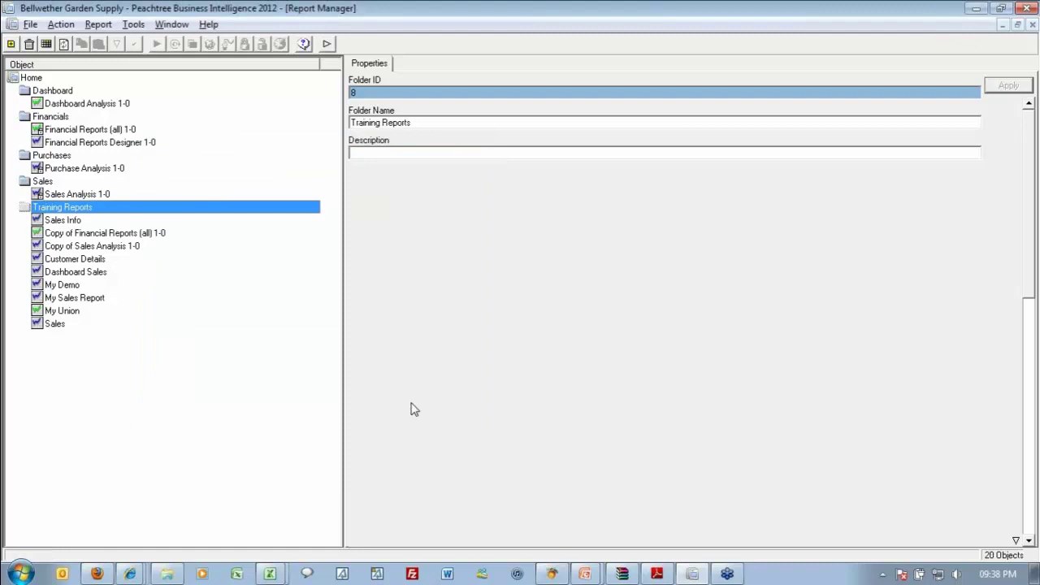
Run the Sales Info report, sending its output to Excel workbook Book3.
left_click(65, 221)
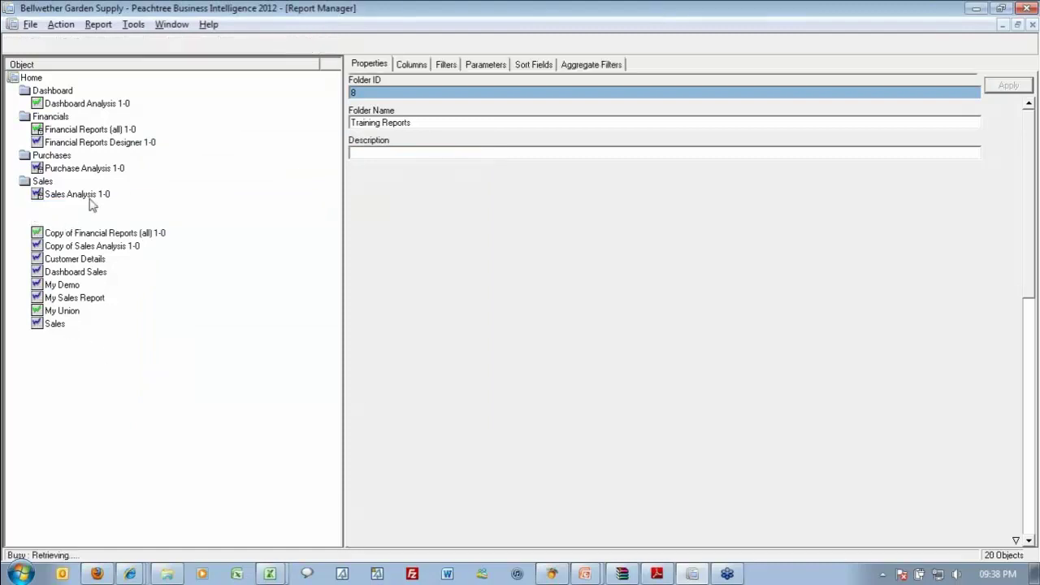
left_click(157, 44)
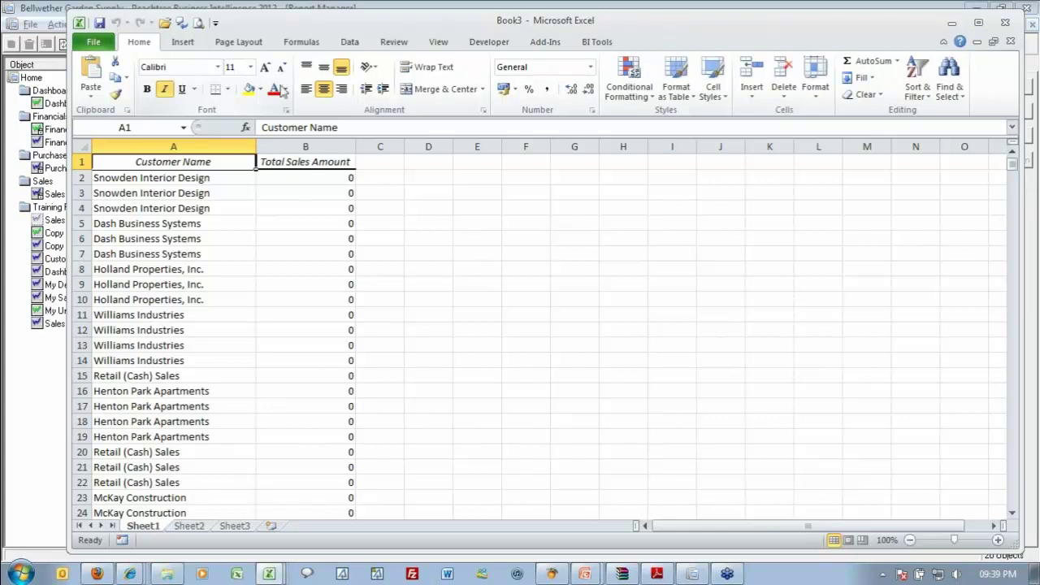
Check the Book3 output, close it without saving, and open Sales Info's Filters tab.
scroll(288, 238, "down", 4)
left_click(288, 239)
scroll(288, 241, "down", 6)
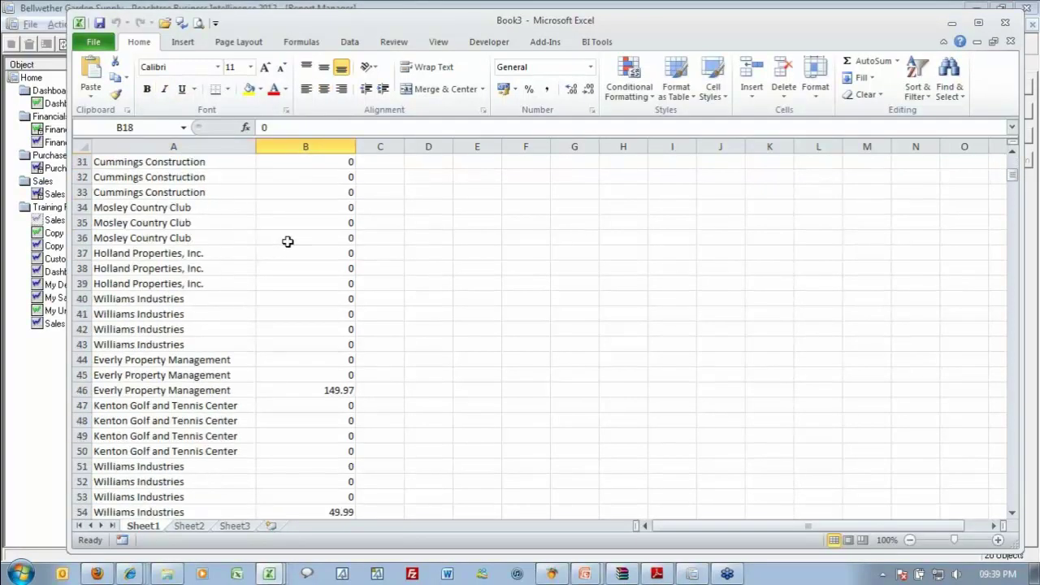
scroll(288, 241, "up", 10)
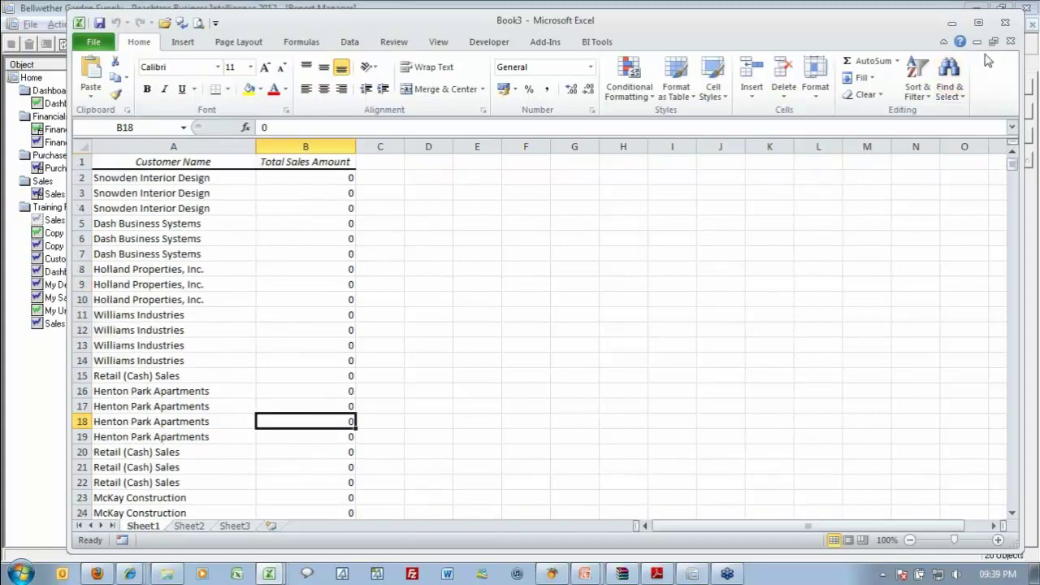
left_click(1010, 42)
left_click(561, 345)
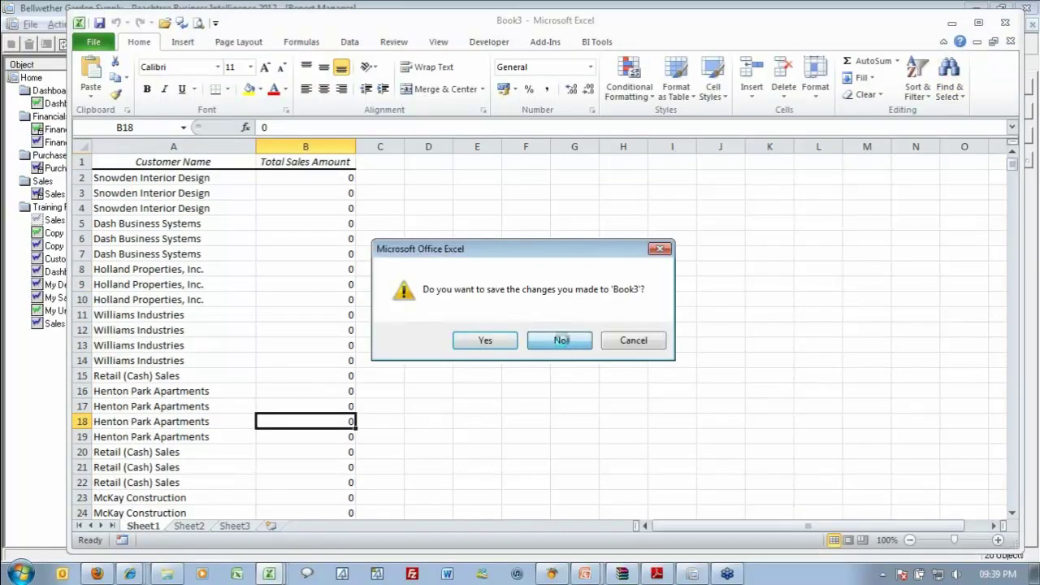
left_click(618, 7)
left_click(449, 67)
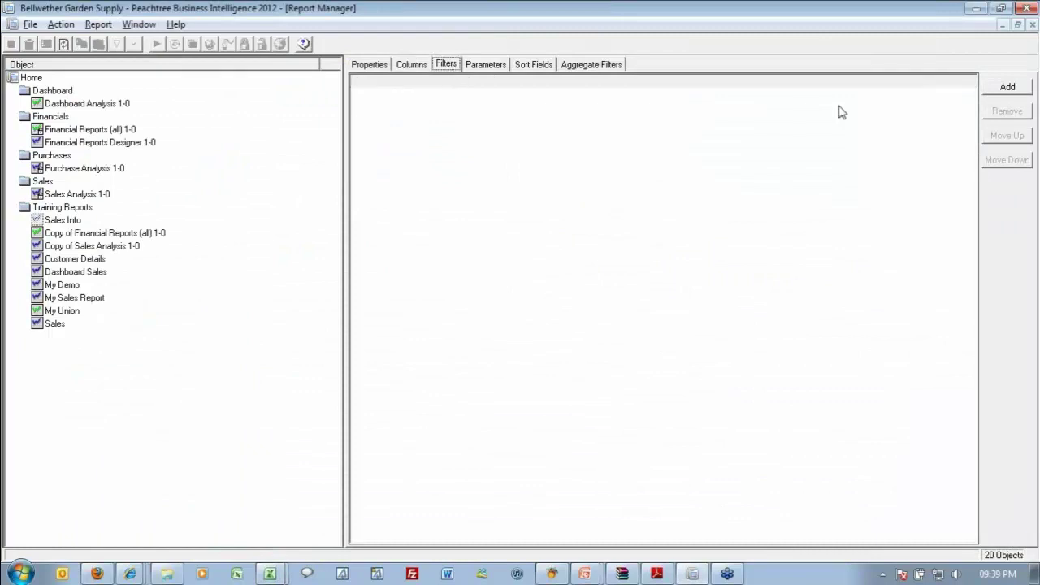
Add a Sales Info filter: Total Sales Amount Greater Than 0.
left_click(1006, 87)
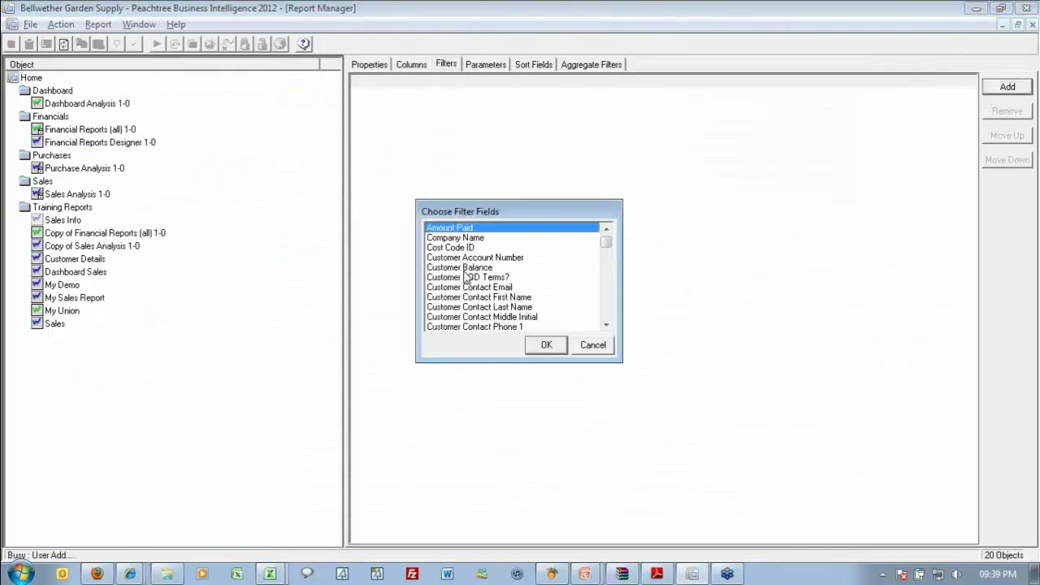
key("t")
scroll(488, 305, "down", 3)
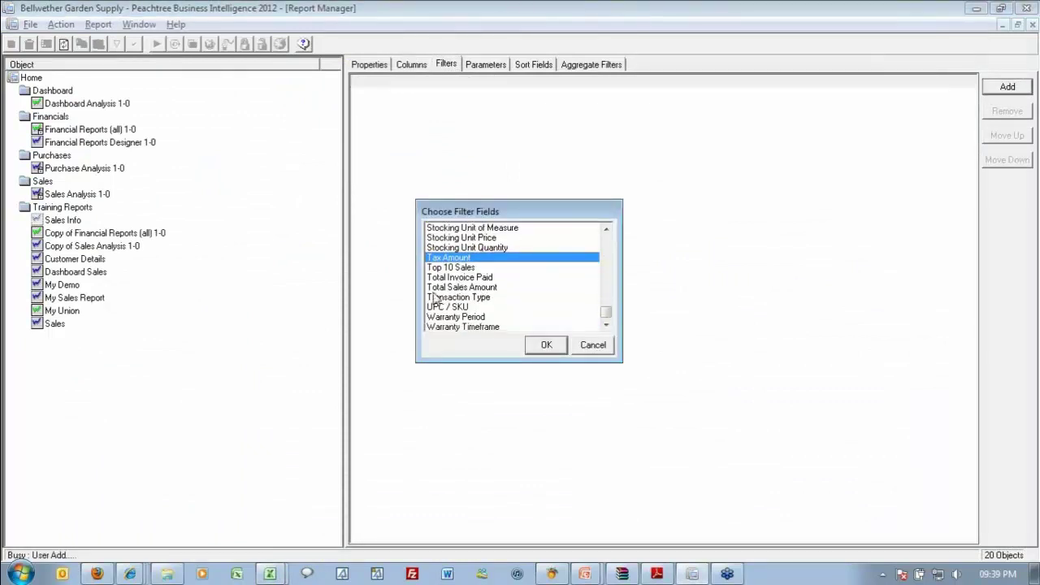
left_click(439, 287)
left_click(542, 344)
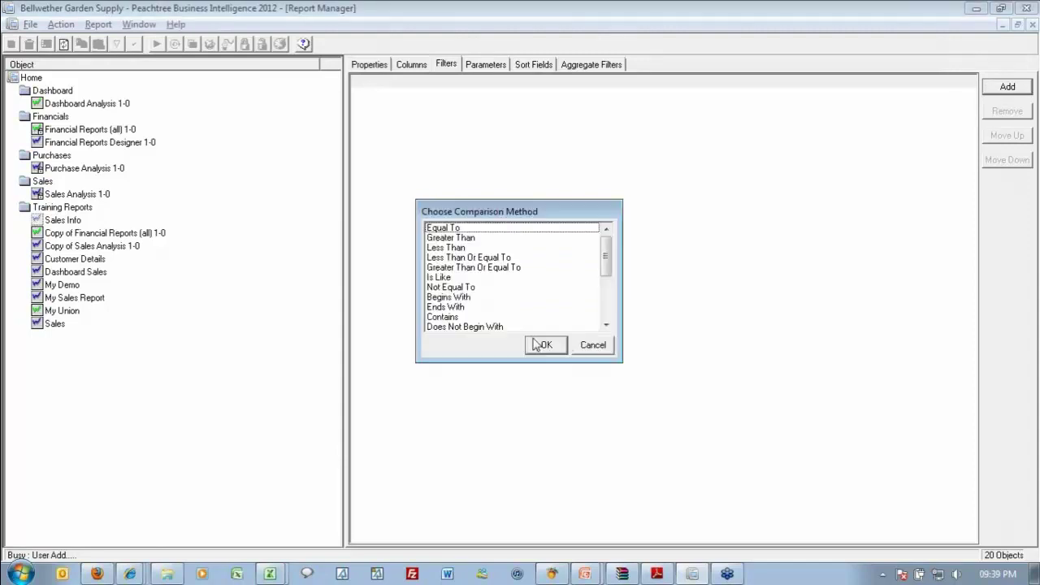
left_click(475, 238)
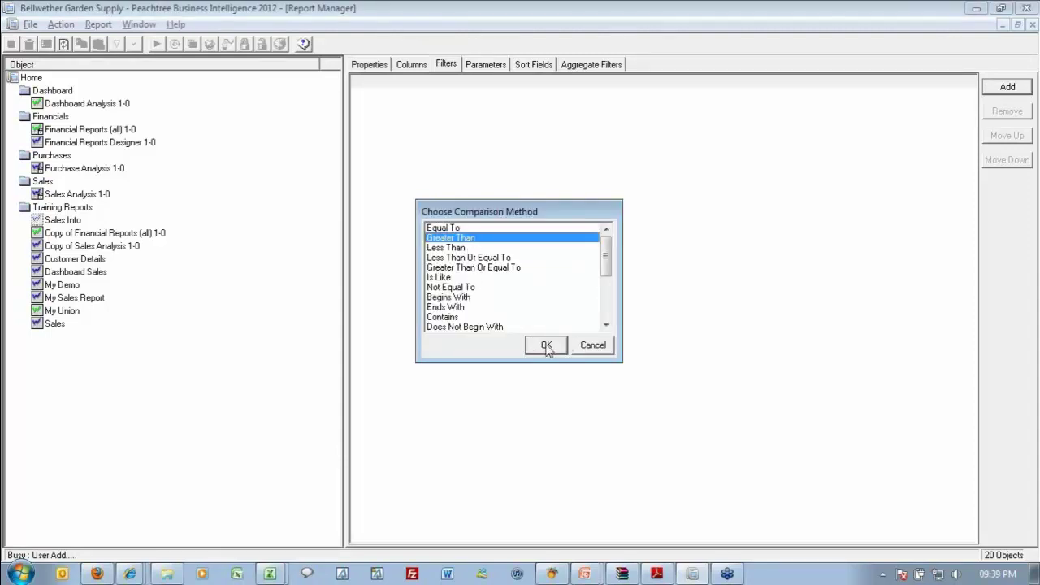
left_click(548, 348)
type("0")
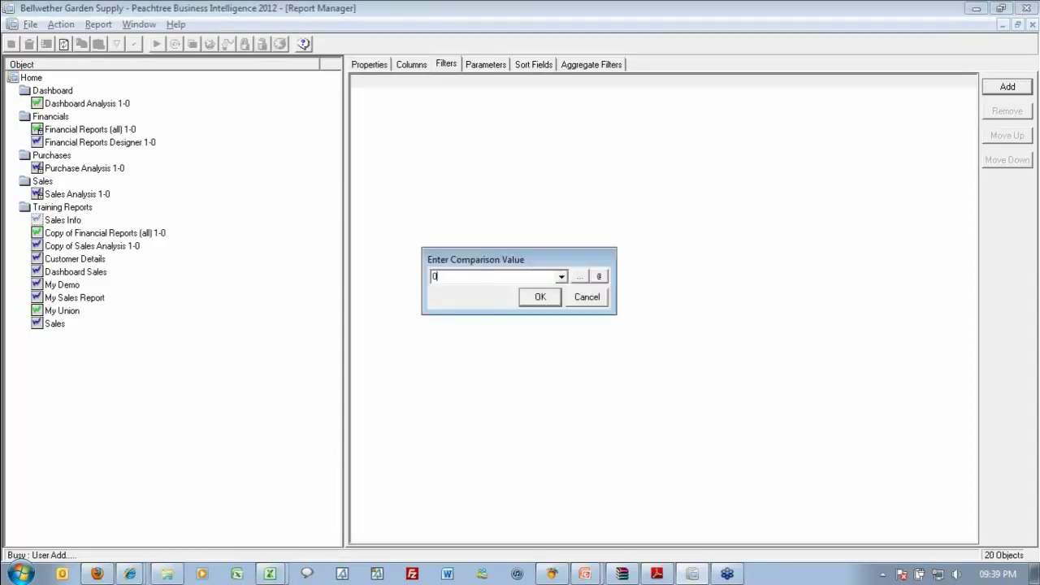
left_click(525, 298)
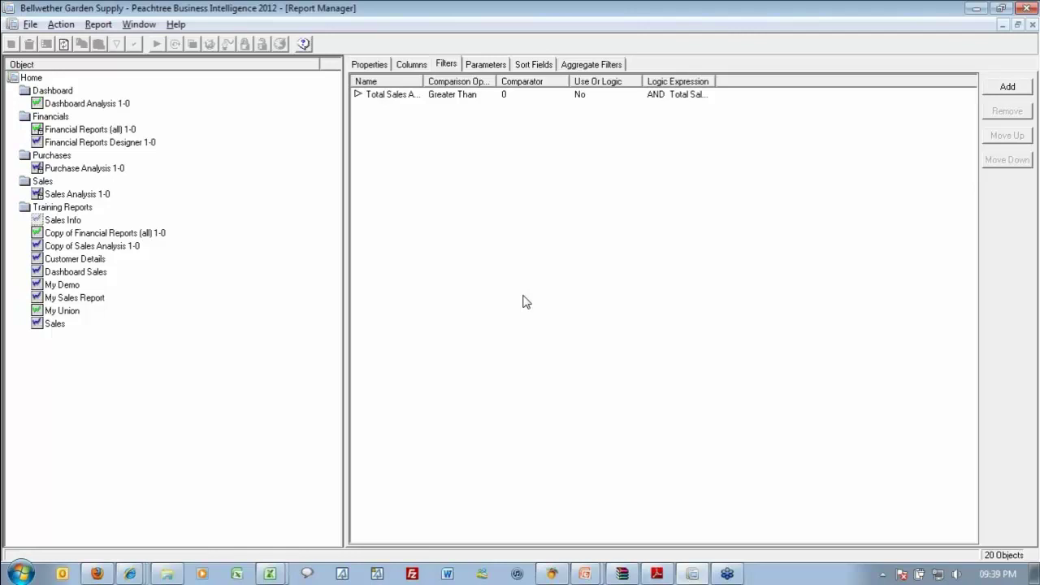
Rerun Sales Info into Excel Book4, confirm data ends at row 502, then move to C1.
left_click(82, 220)
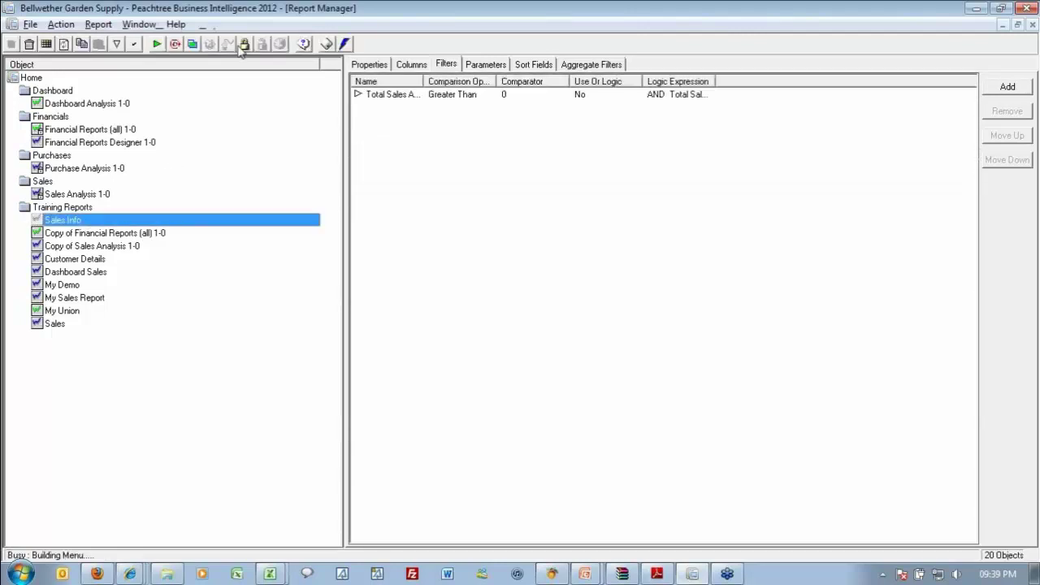
left_click(157, 44)
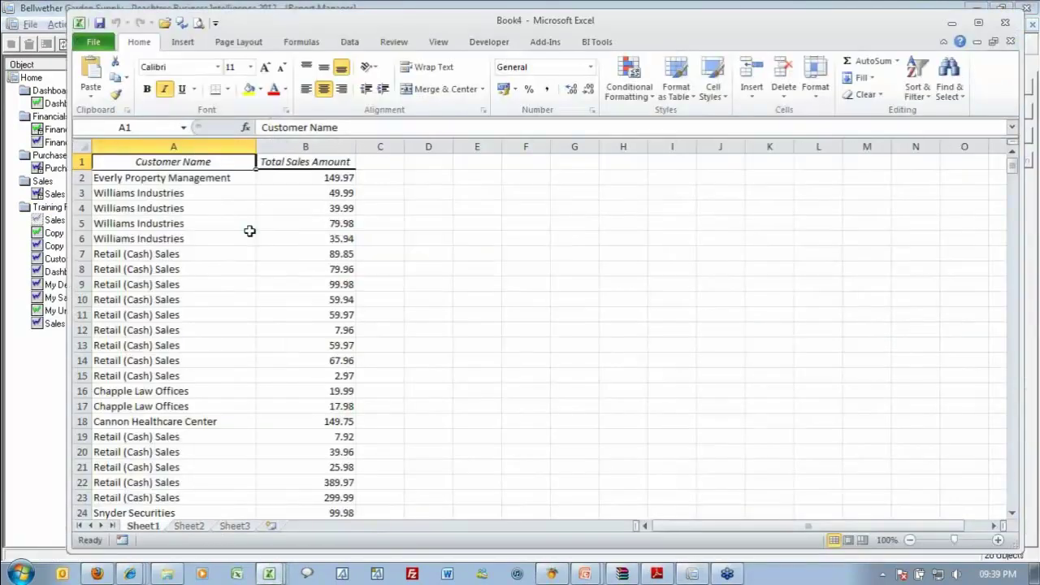
key("ctrl+Down")
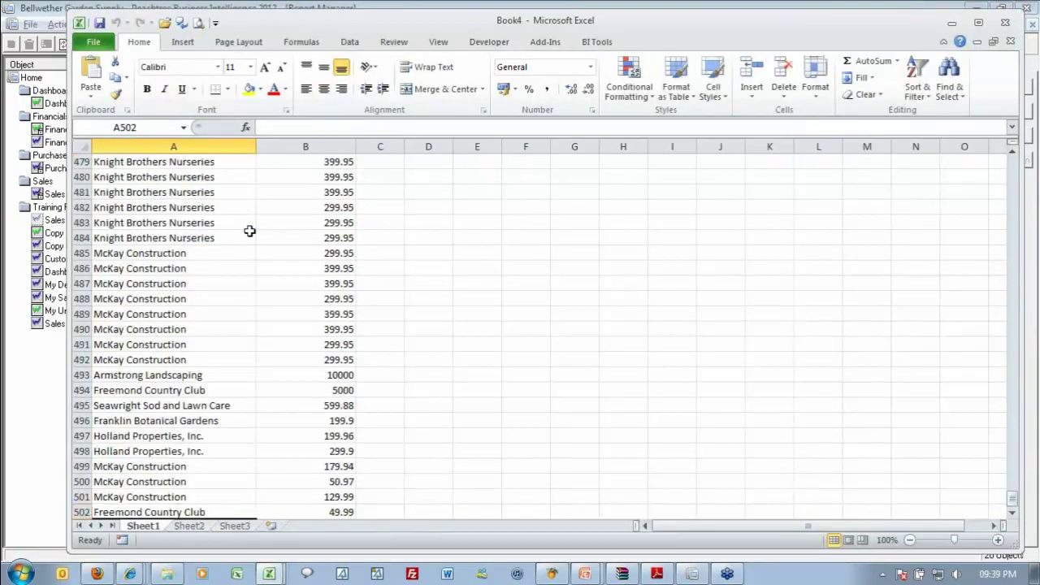
key("Down")
key("Down")
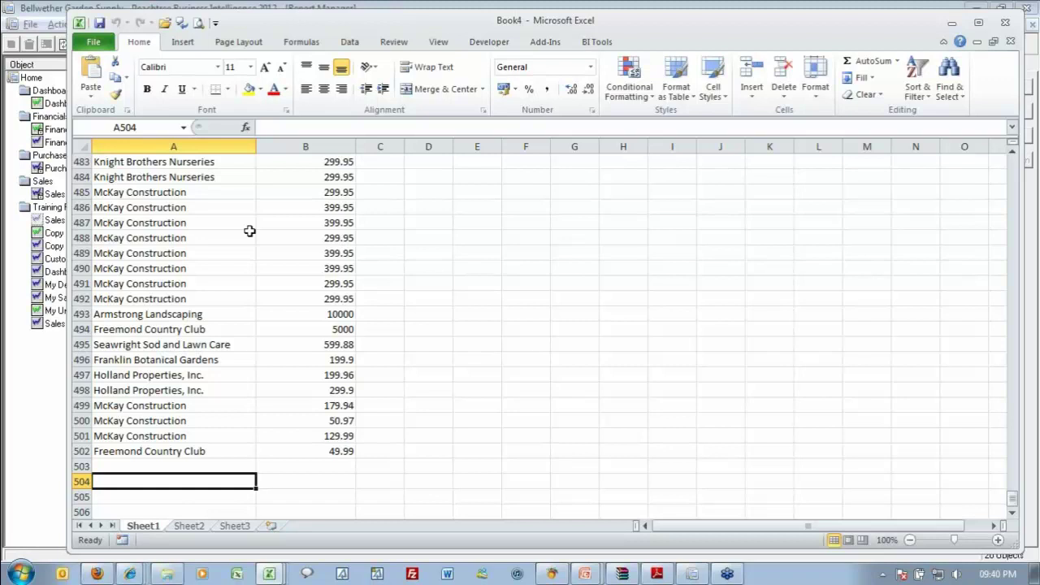
key("ctrl+Home")
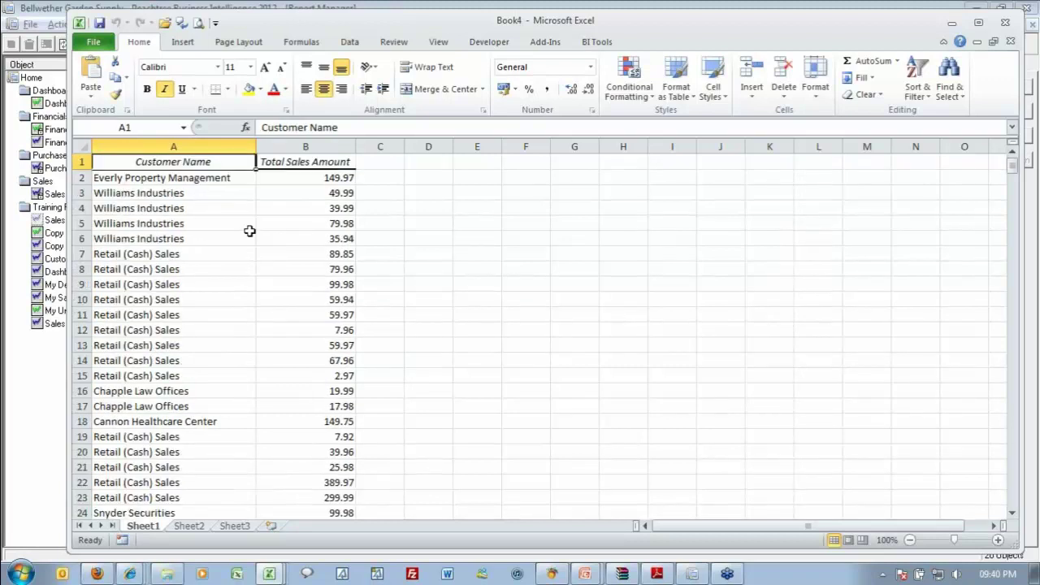
key("Right")
key("Right")
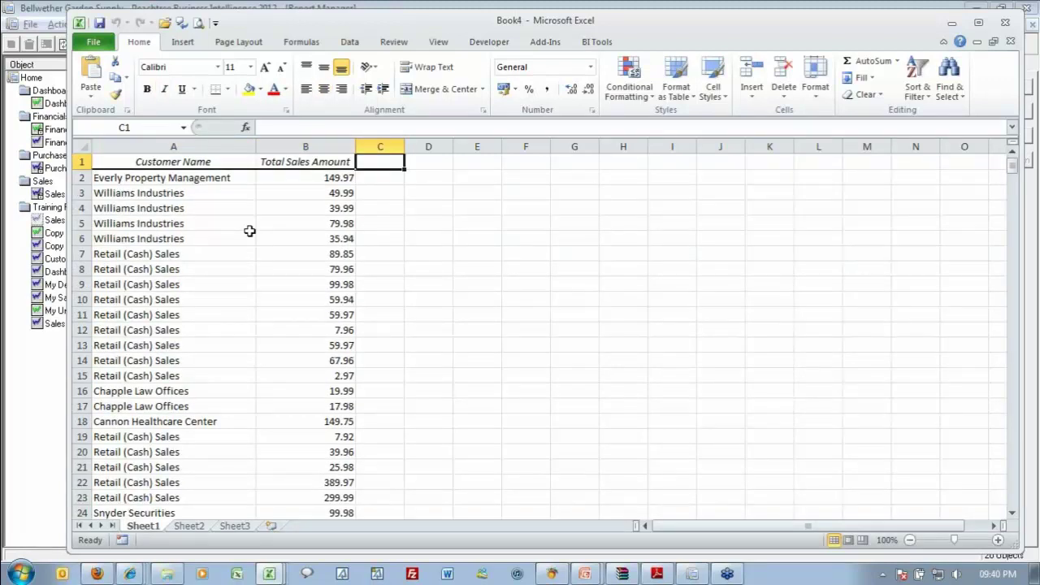
Head column C 'Inclusive Price', autofit it, and enter =B2*1.14 in C2.
type("Inclu")
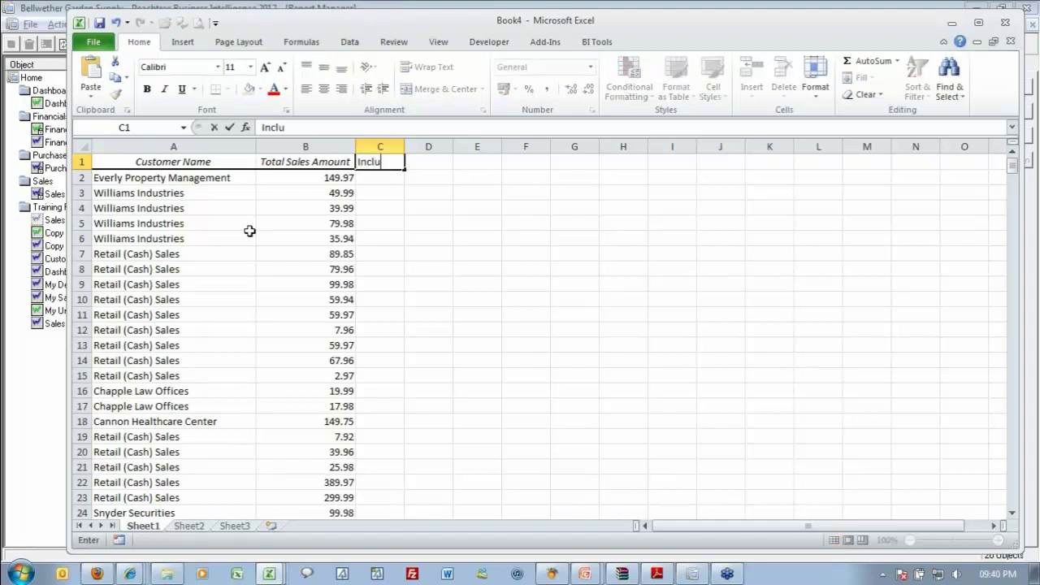
type("sive Price")
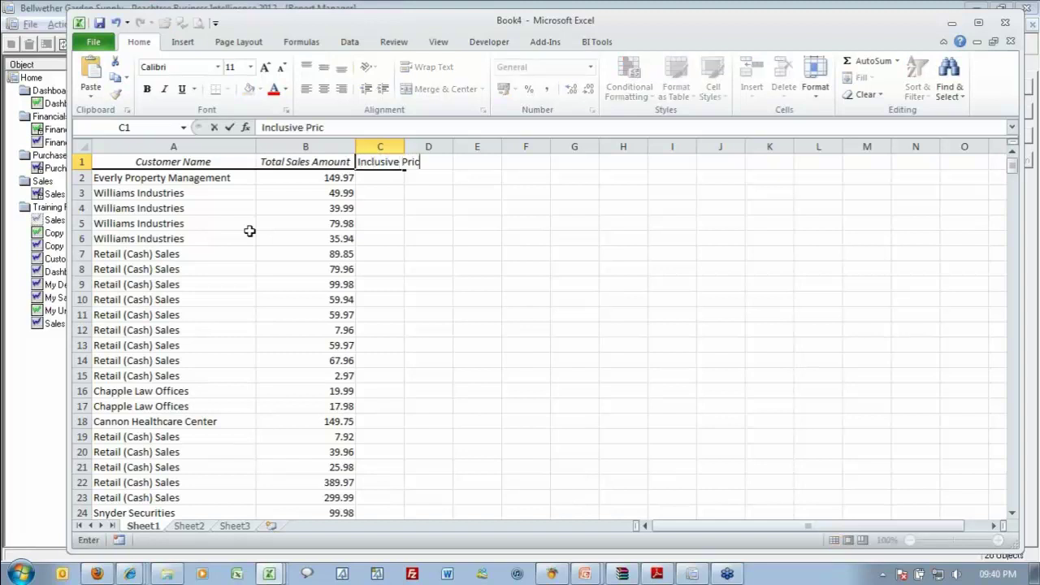
key("Return")
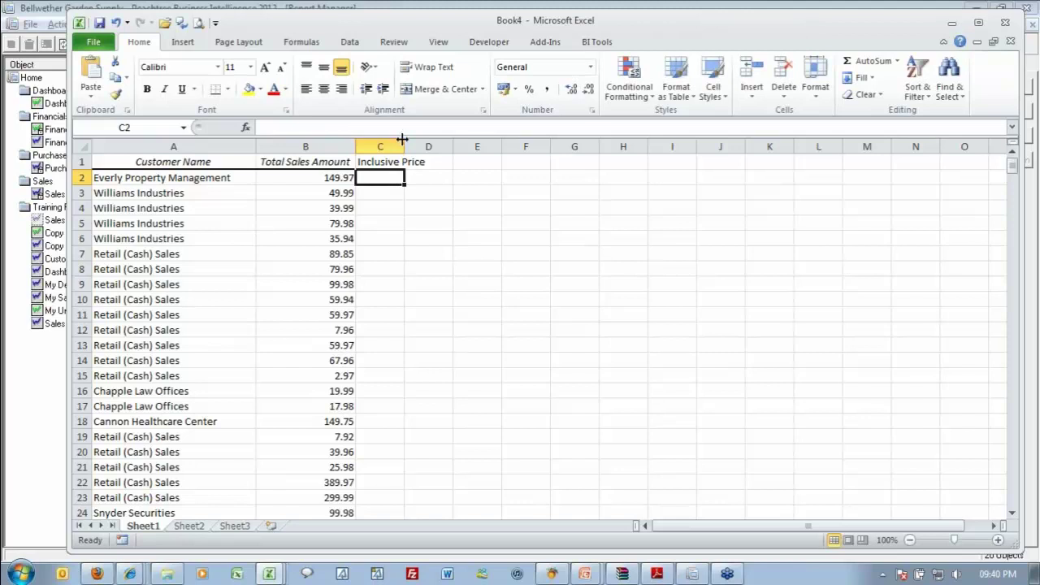
double_click(404, 140)
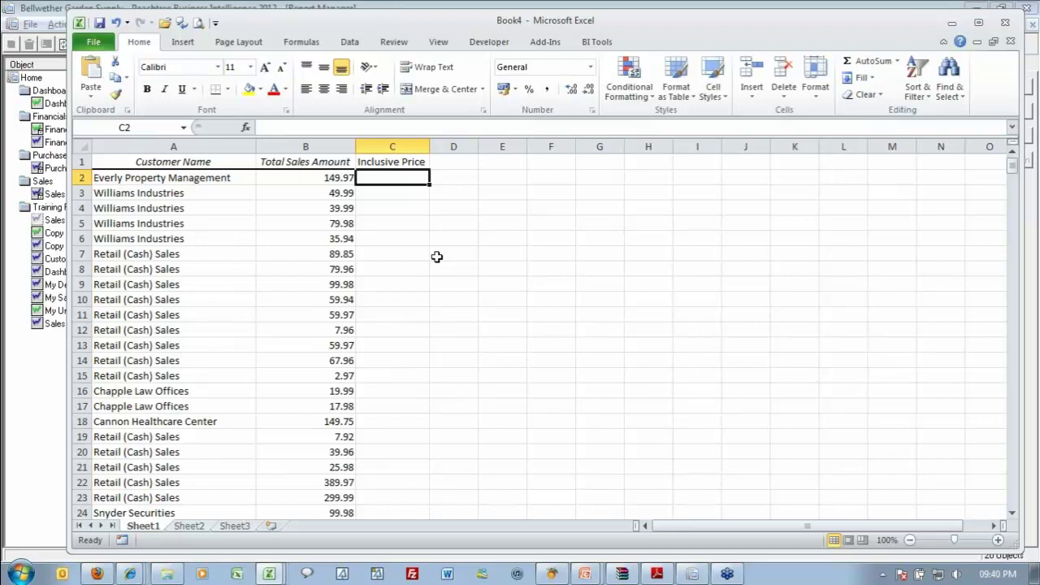
type("=")
key("Left")
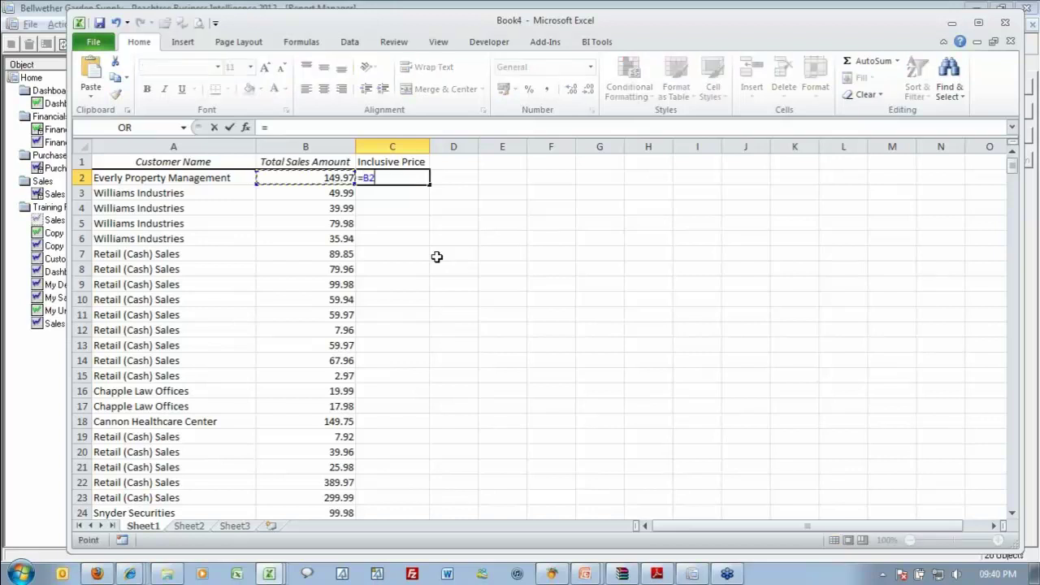
type("*1.14")
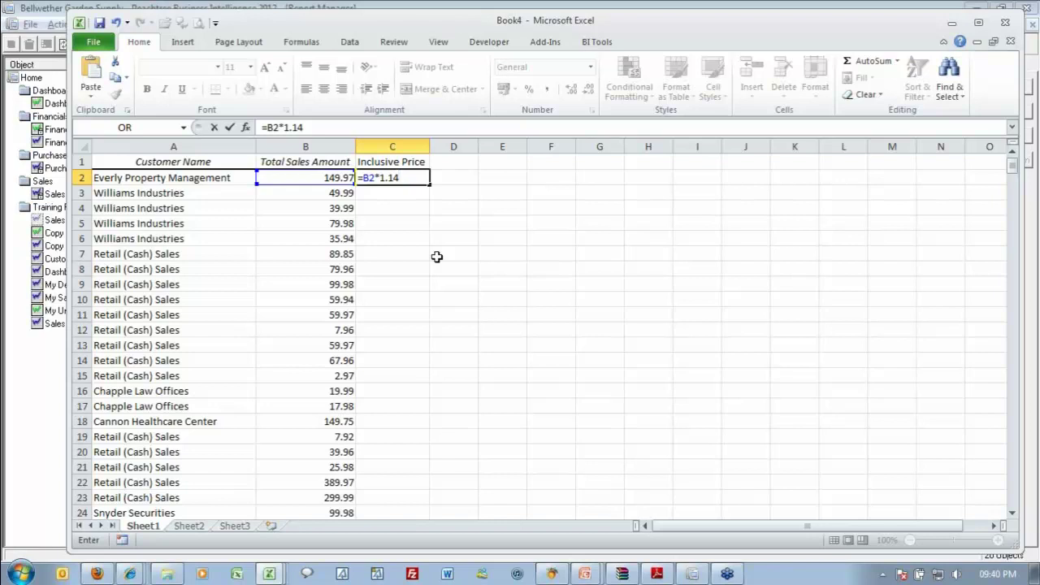
key("Return")
key("Up")
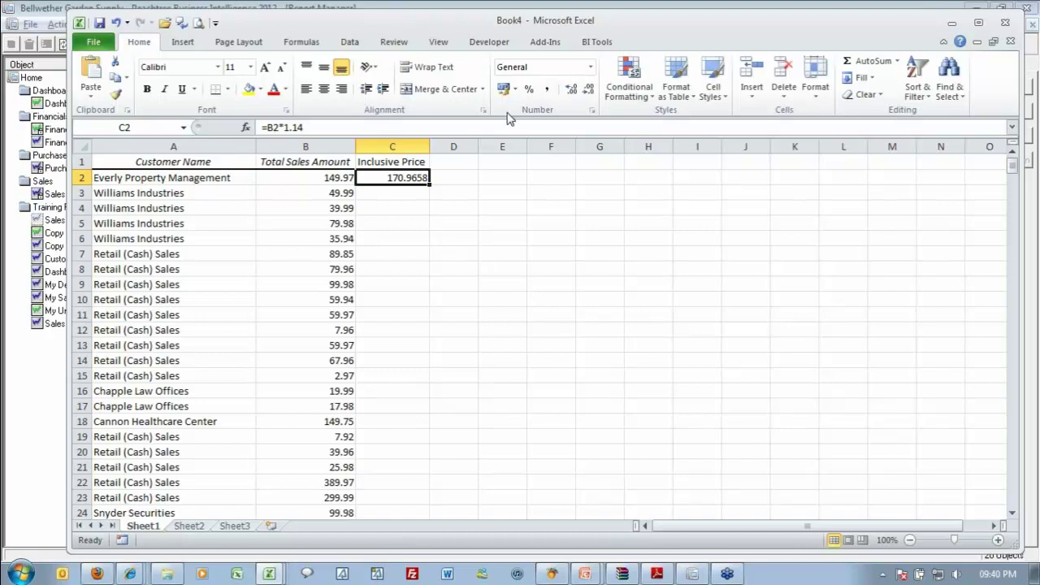
Fill the C2 formula down, then clear C3 downward so only C2 keeps it.
double_click(429, 184)
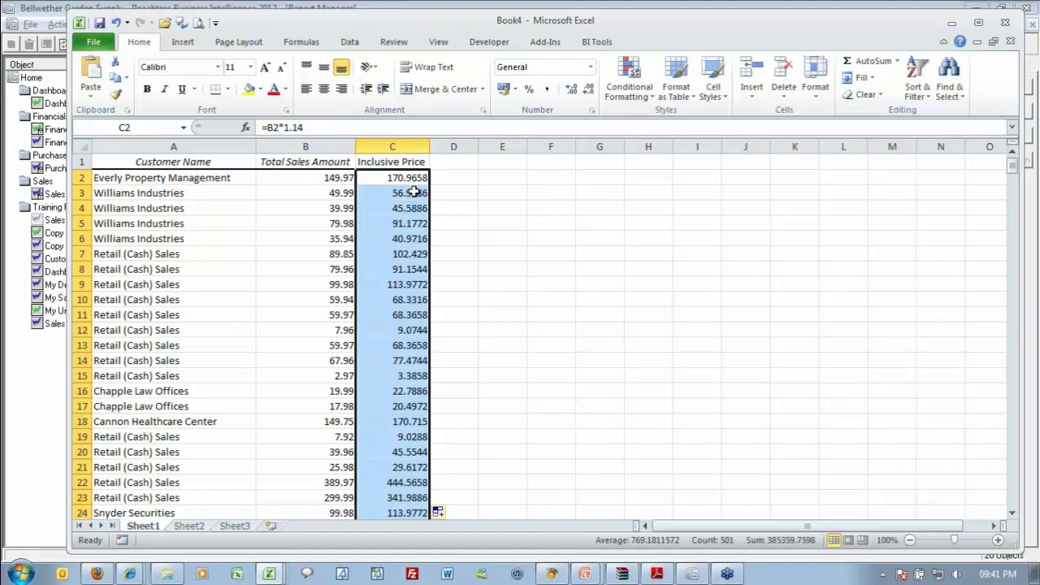
left_click(413, 192)
key("ctrl+shift+Down")
key("Delete")
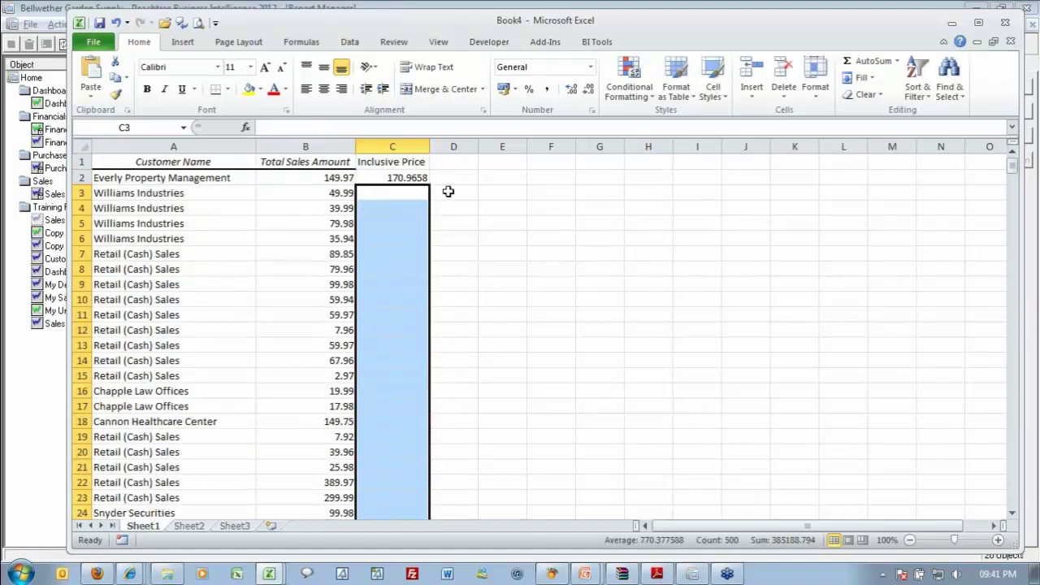
key("Up")
key("Up")
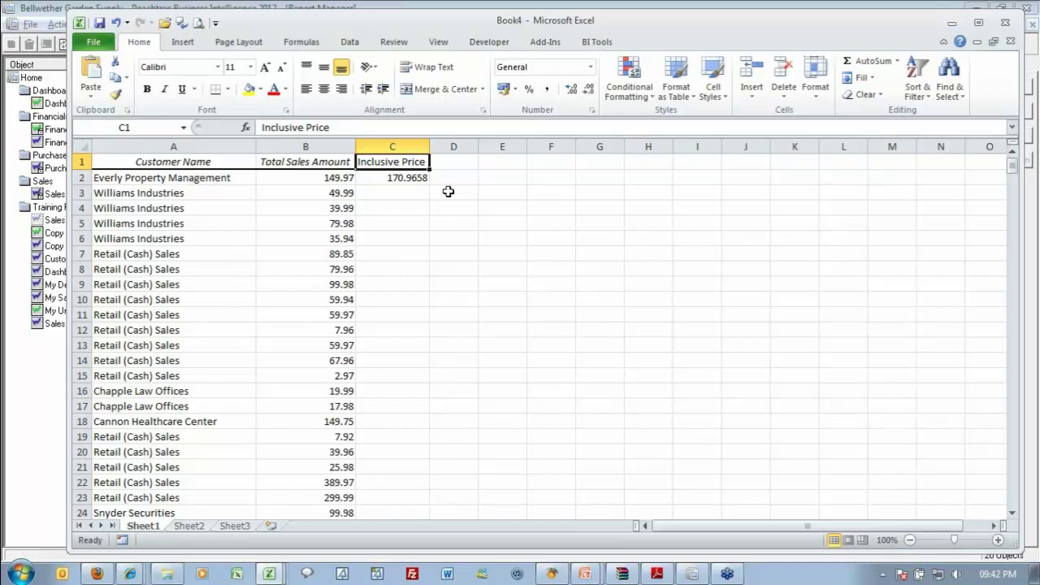
key("alt+Tab")
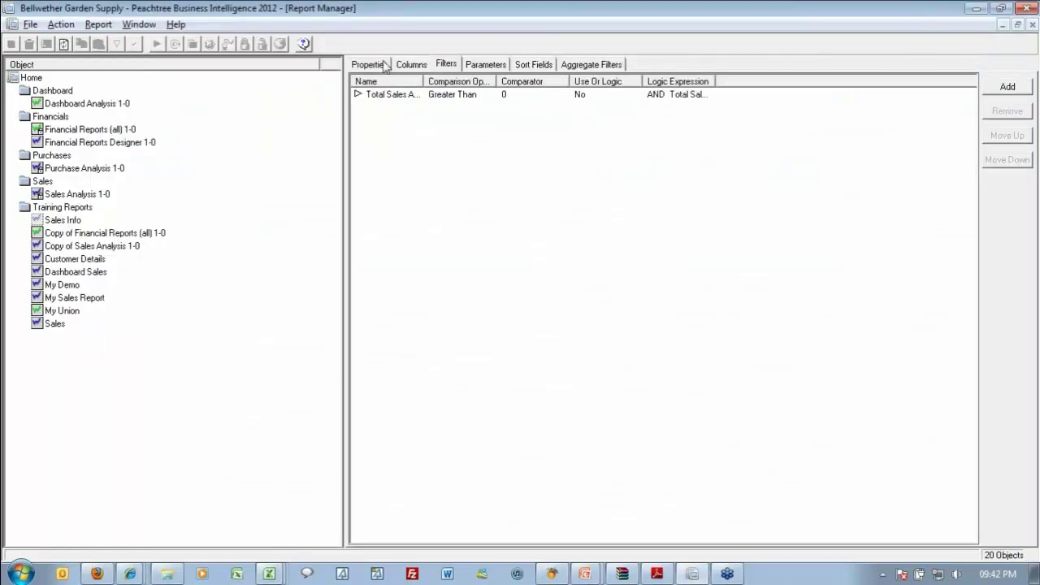
Set the Run Add-In to Alchemex Add-In 1 > General Excel extensions Module > ExtendFormulaeToUsedRows.
left_click(383, 65)
left_click(972, 447)
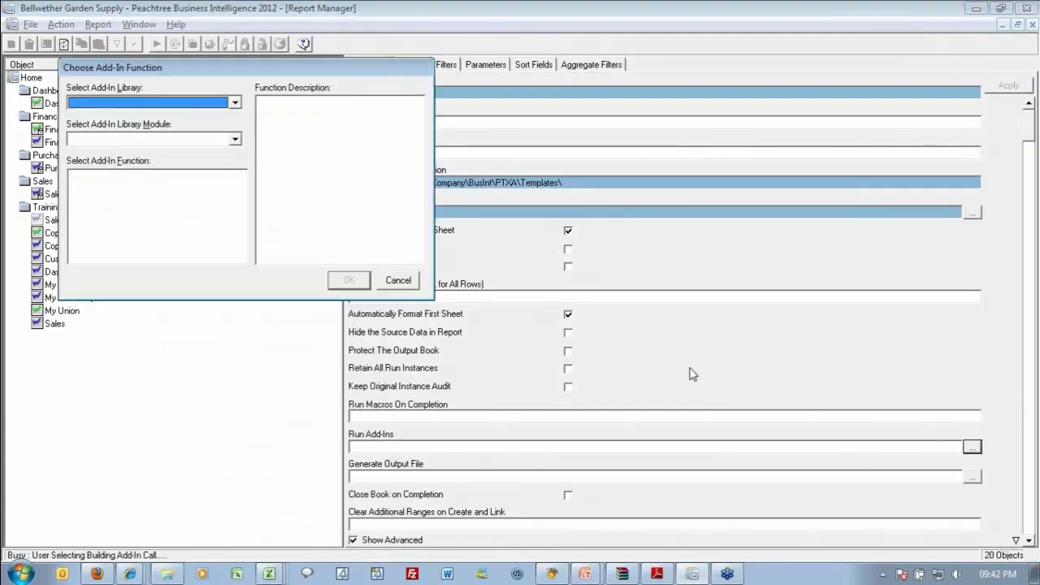
left_click(114, 103)
left_click(121, 117)
left_click(144, 141)
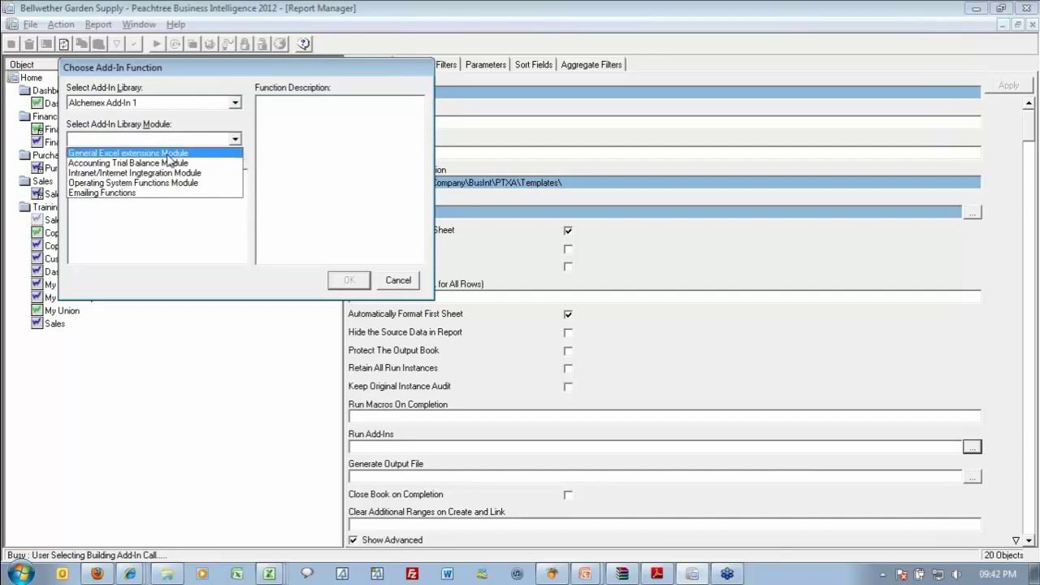
left_click(171, 159)
left_click(154, 178)
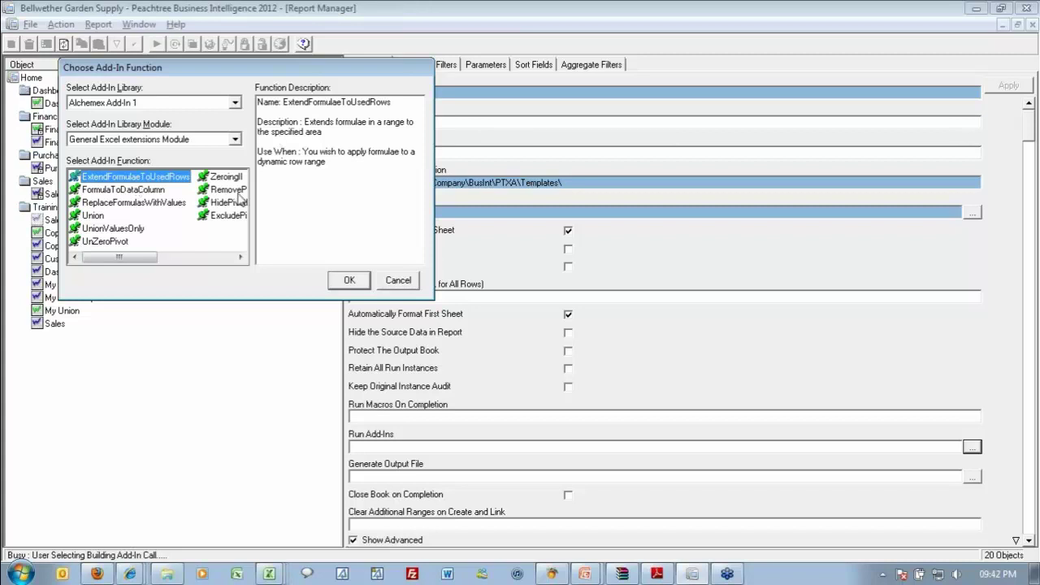
left_click(357, 286)
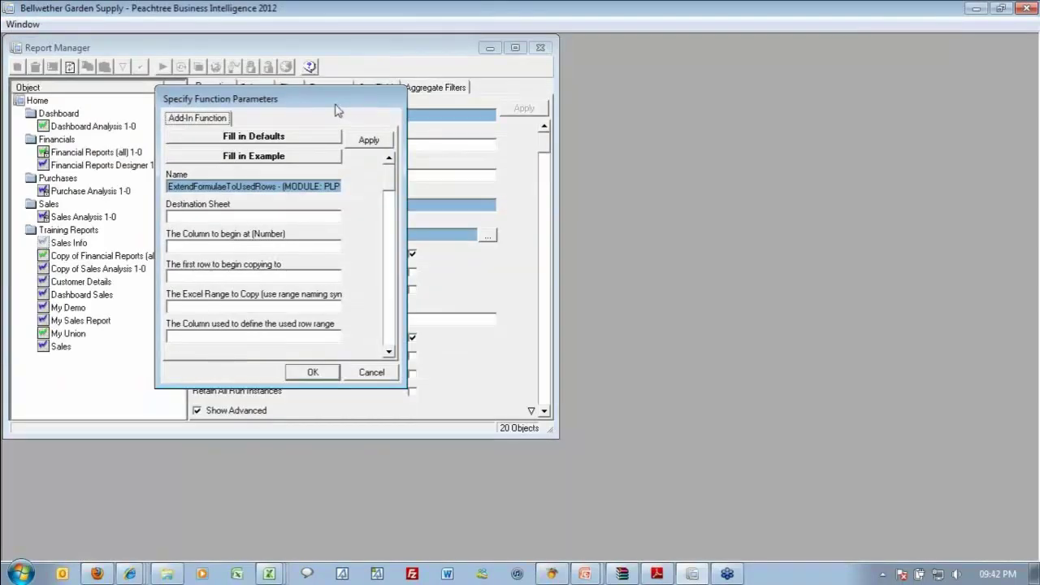
Enlarge the parameters dialog, set Destination Sheet to Sheet1, and switch to Excel Book4.
left_click_drag(337, 109, 576, 70)
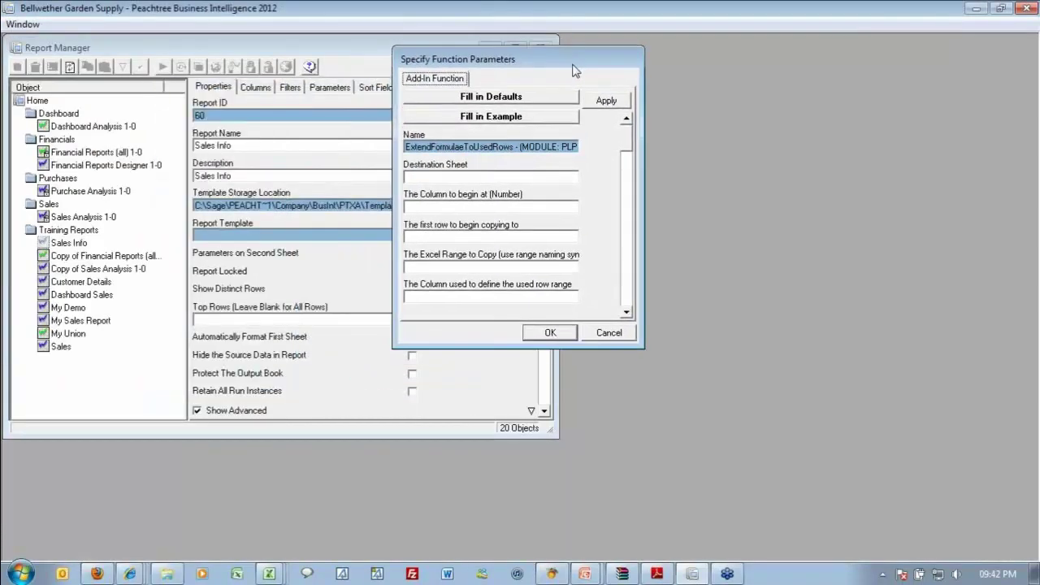
left_click_drag(571, 343, 581, 465)
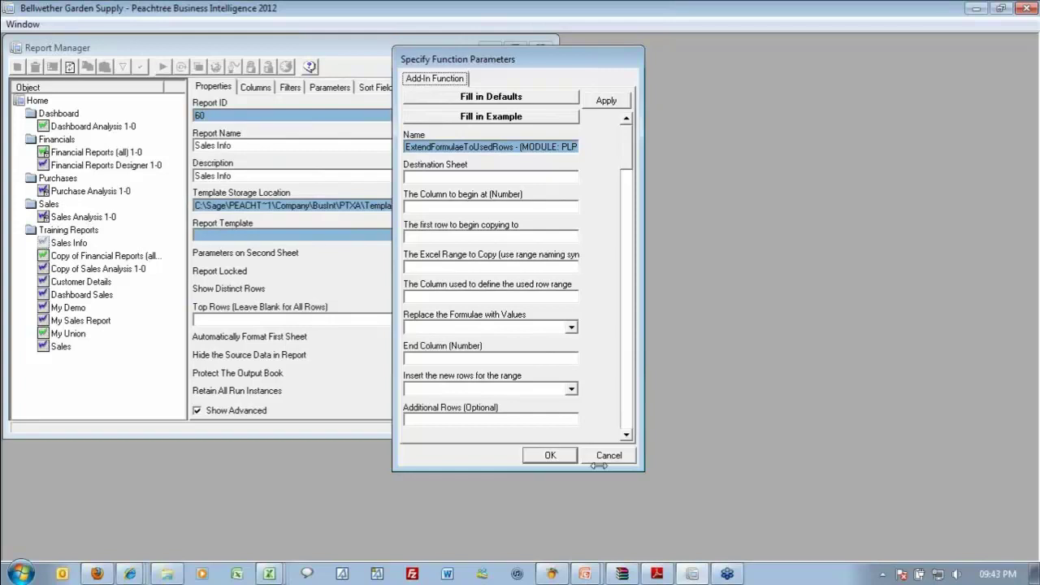
left_click(515, 177)
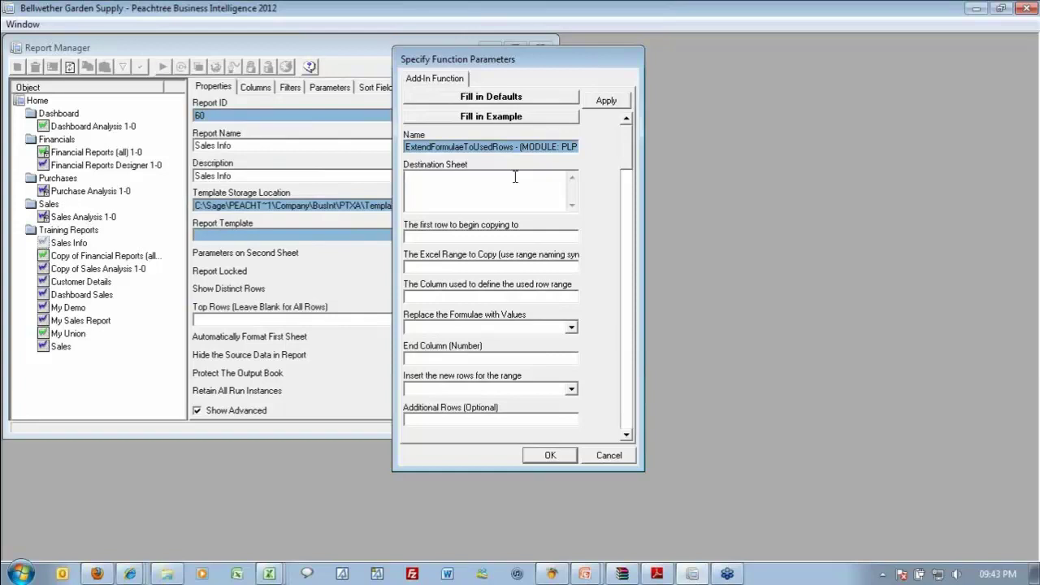
type("1")
key("Tab")
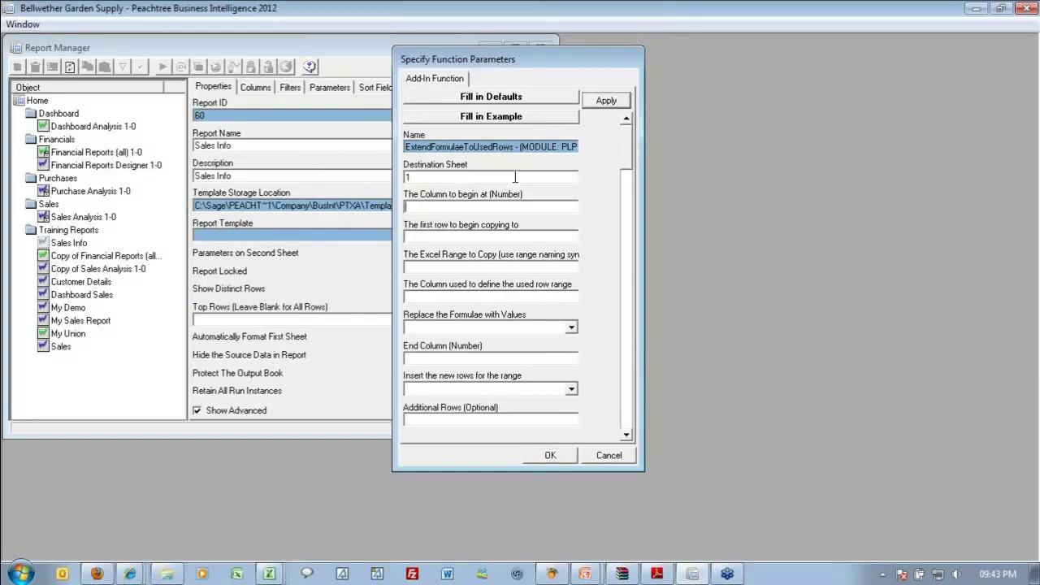
left_click(514, 177)
type("Sh")
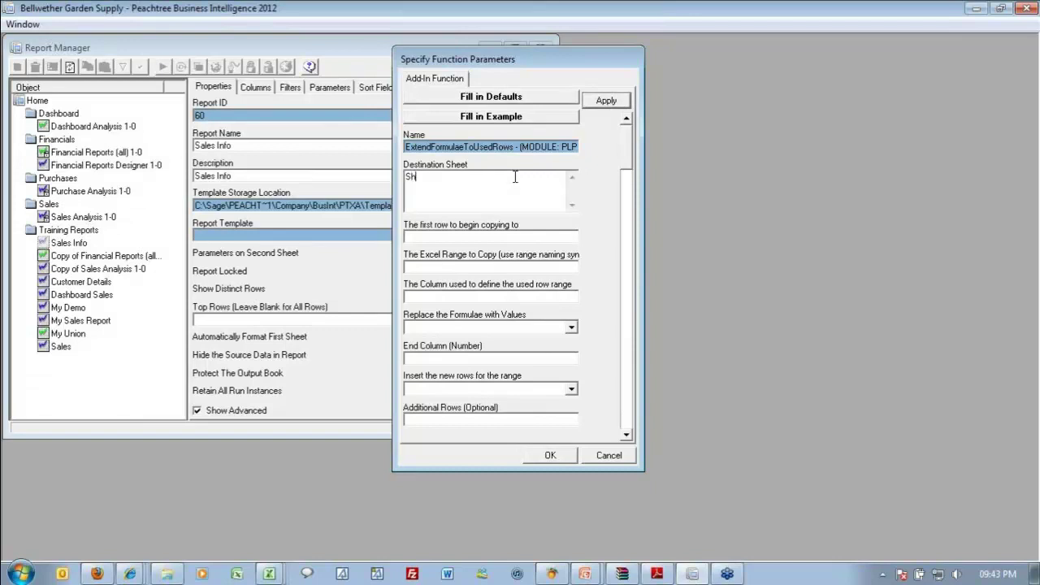
type("eet1")
key("Tab")
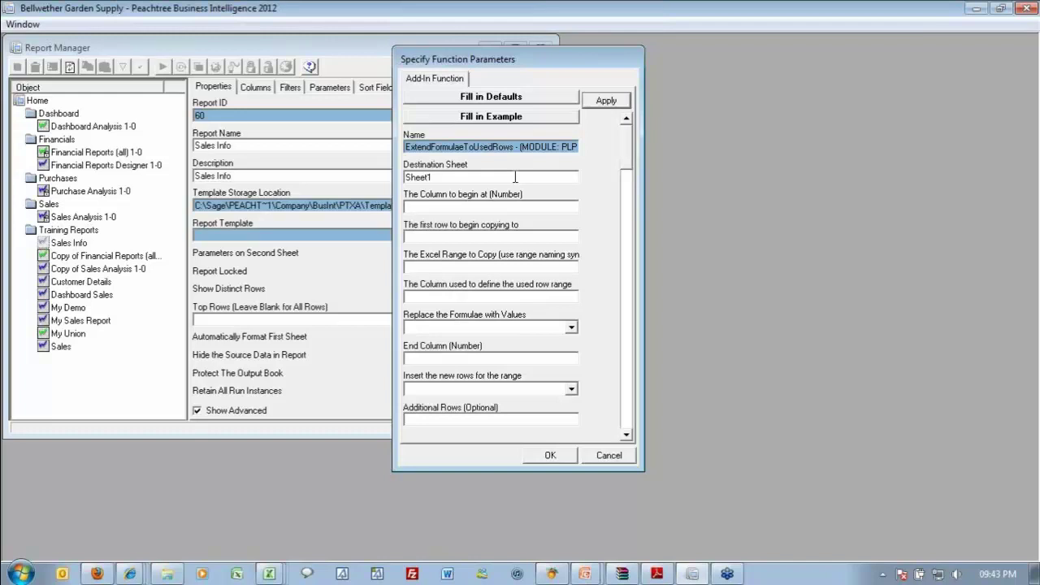
key("alt+Tab")
key("alt+Tab")
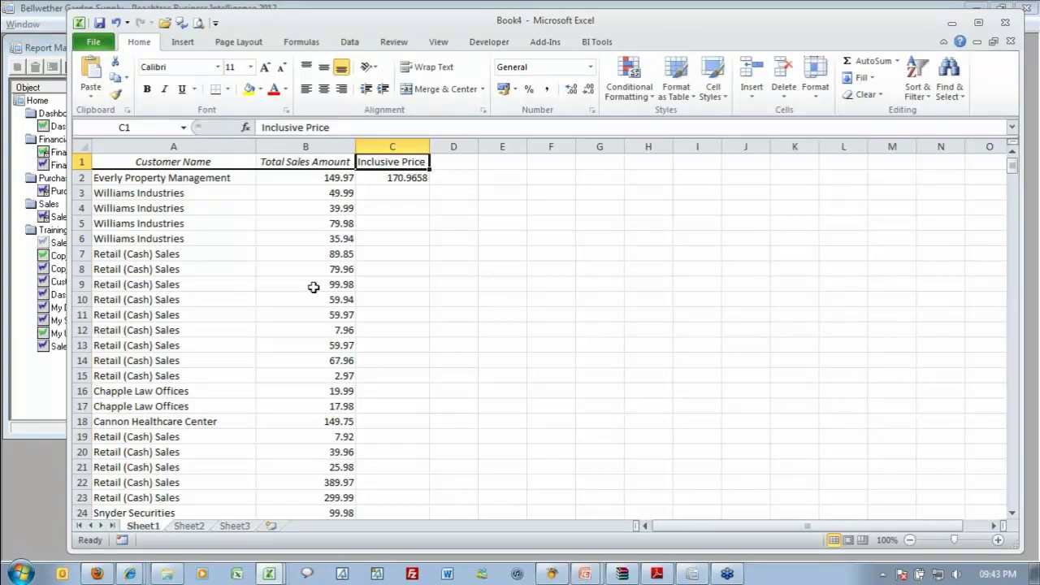
Number columns A to C as 1, 2, 3 in a temporary row above the headers.
left_click(77, 163)
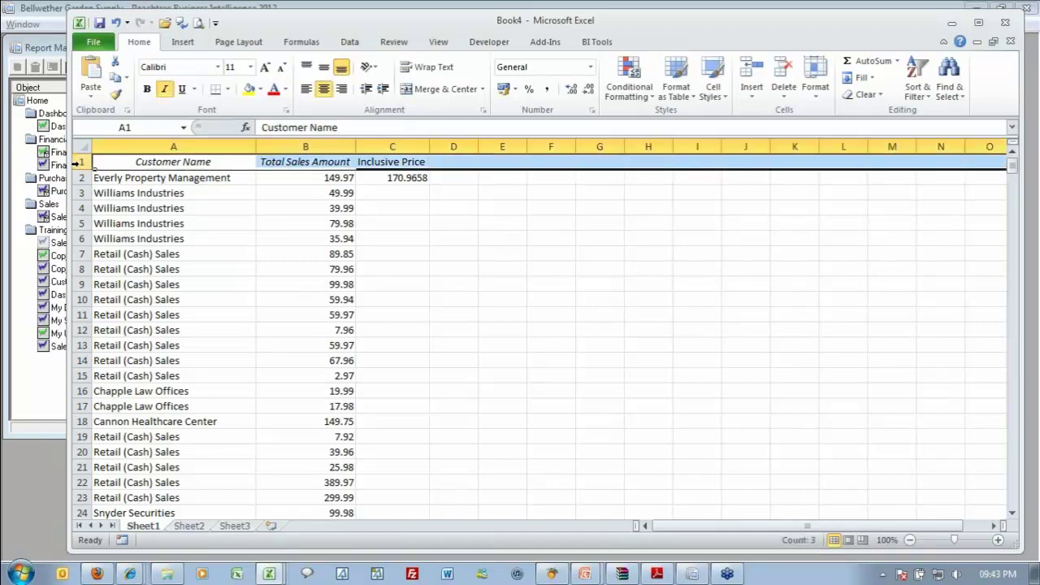
key("ctrl+shift+plus")
left_click(149, 158)
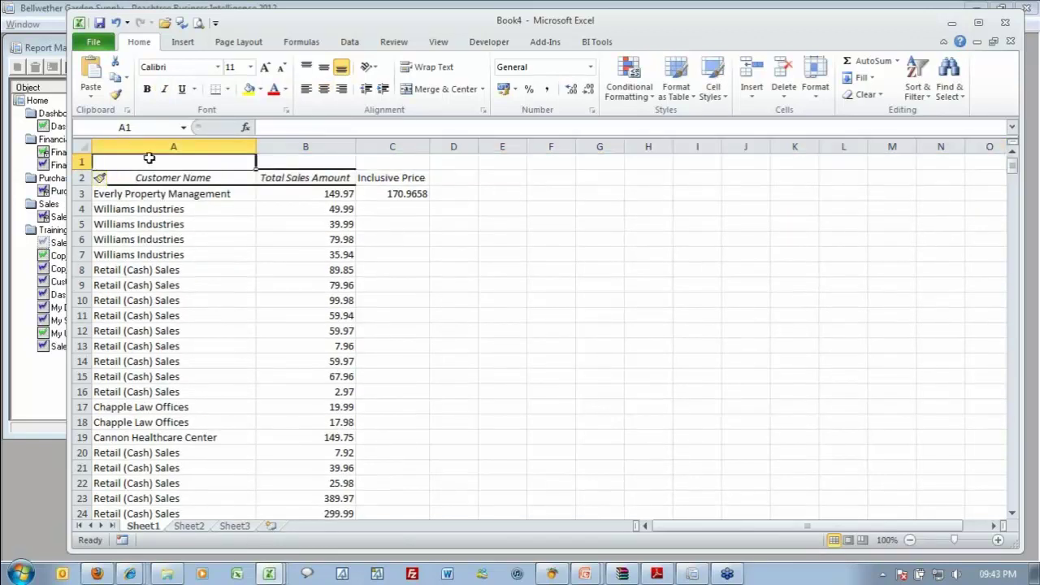
type("1")
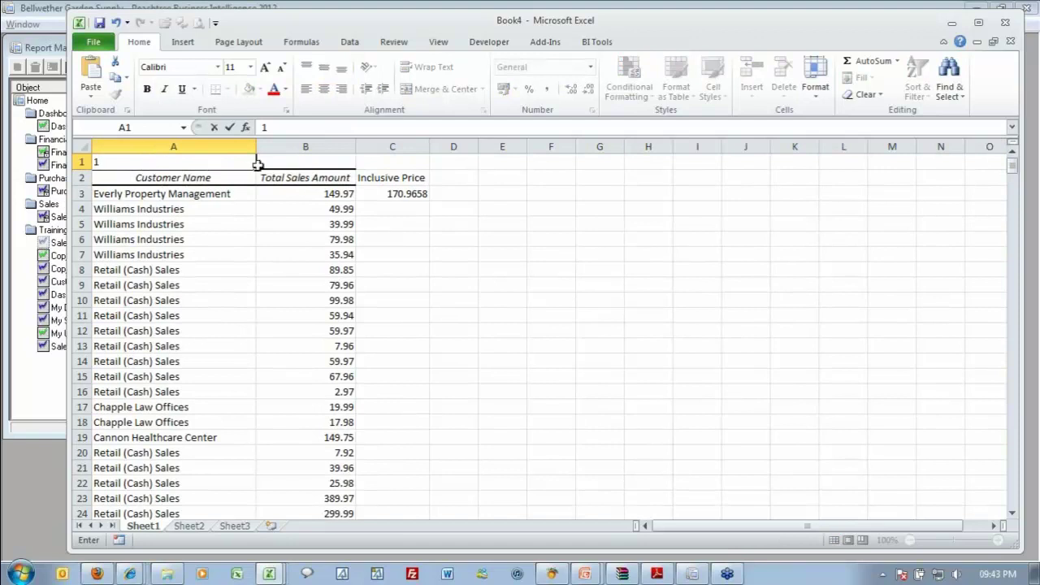
left_click_drag(258, 171, 442, 171)
left_click(439, 178)
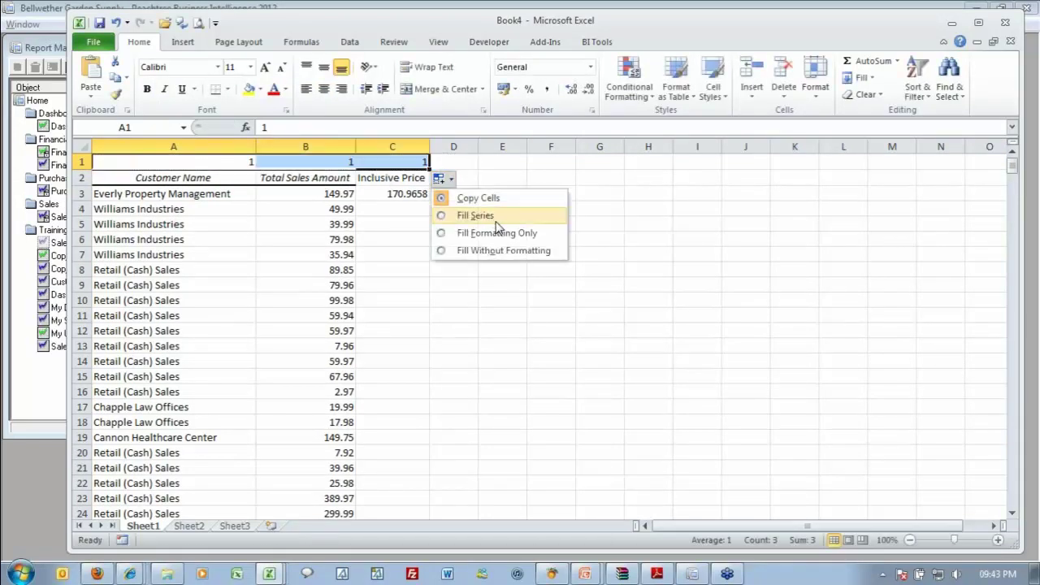
left_click(486, 215)
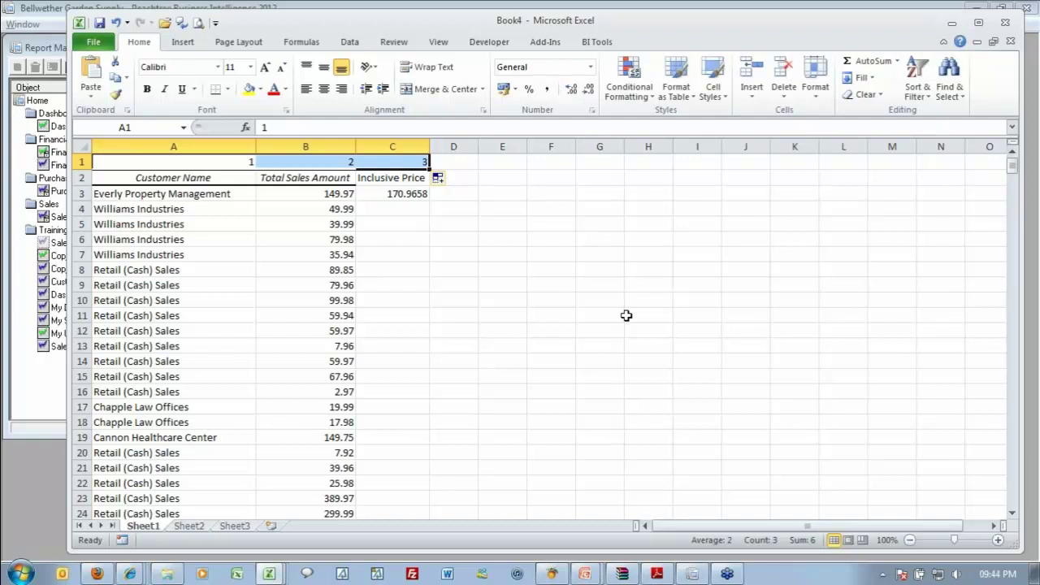
Delete the temporary numbering row and return to the add-in parameters form.
key("shift+space")
key("ctrl+minus")
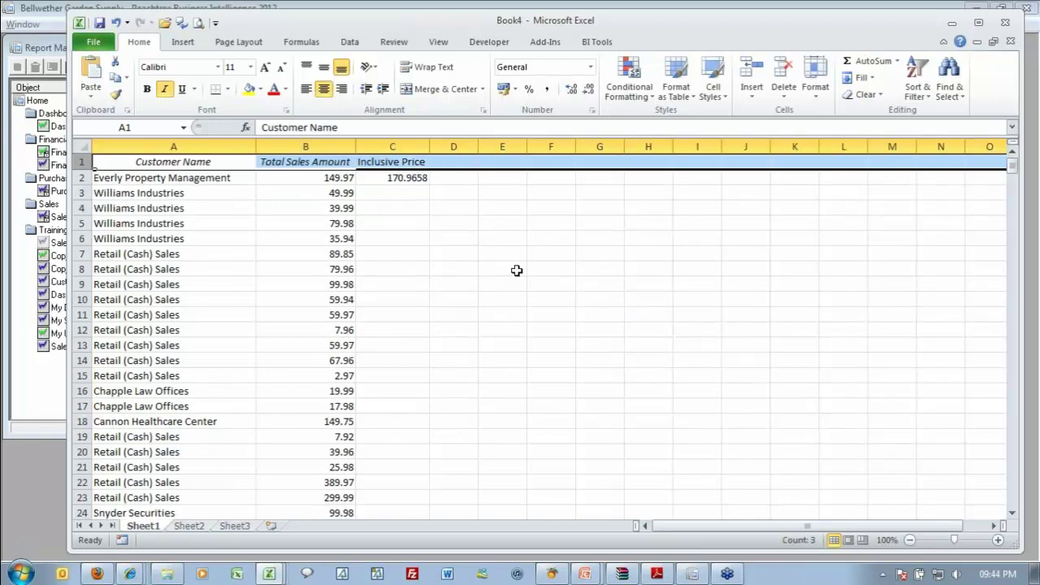
left_click(405, 193)
key("alt+Tab")
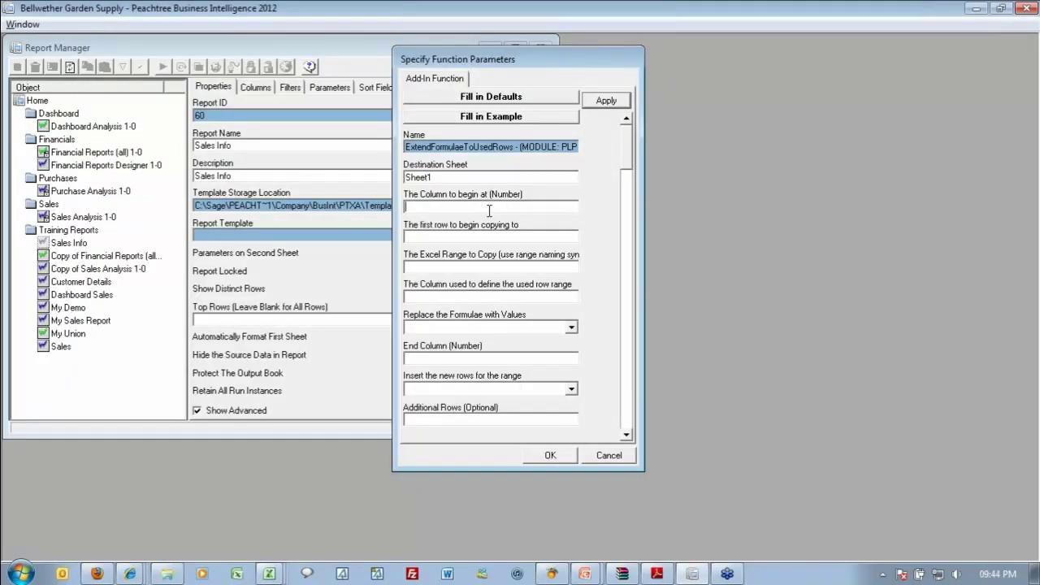
Enter begin column 3, first row 3 and range to copy C2:L2.
type("3")
key("Tab")
type("3")
left_click(471, 267)
type("C")
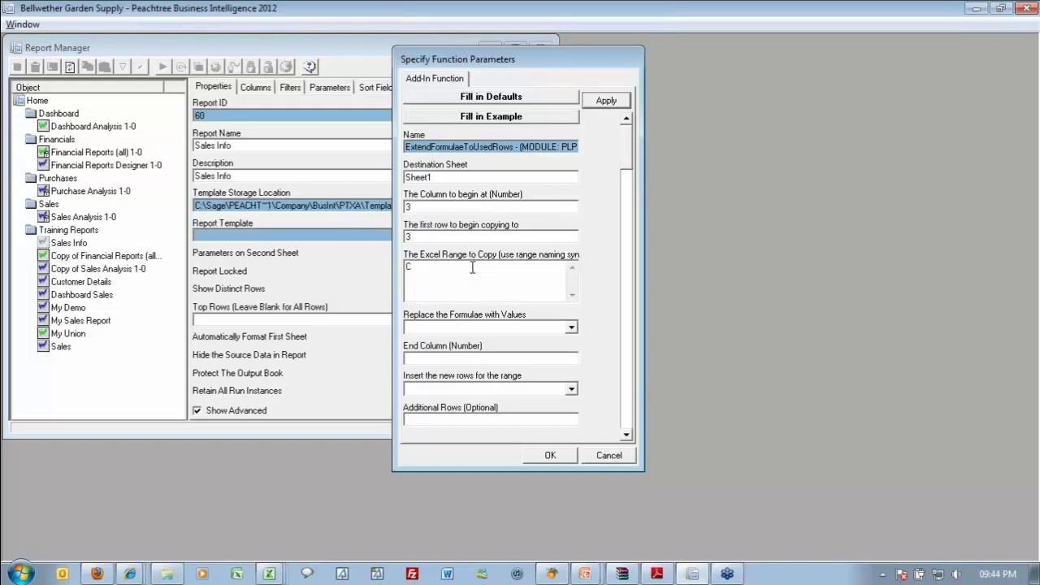
type("2")
type(":L2")
Trim the range to C2, set used-row column 1, and answer No to replacing formulae with values.
key("BackSpace")
key("BackSpace")
key("BackSpace")
key("Tab")
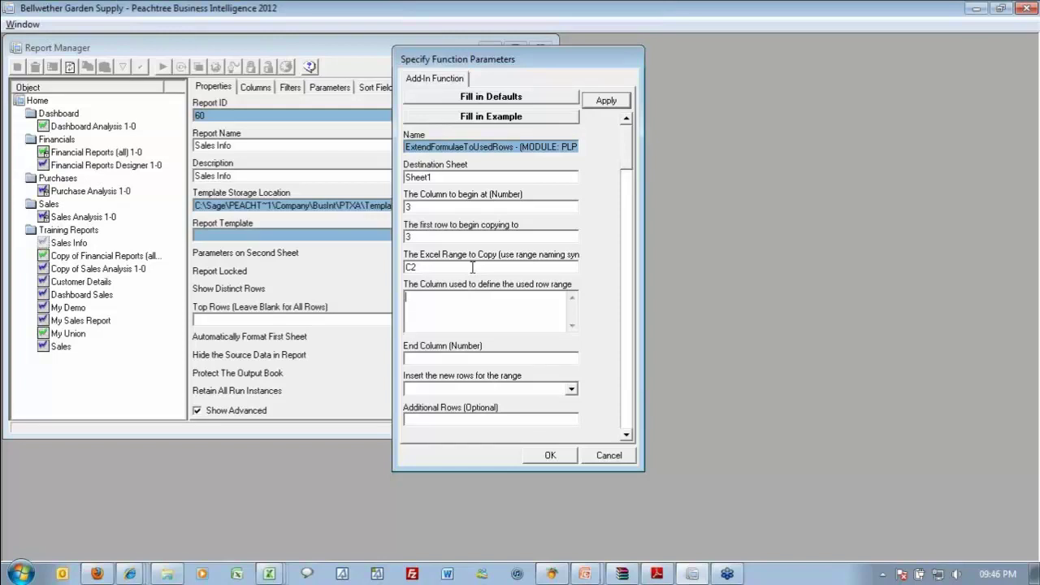
type("1")
key("Tab")
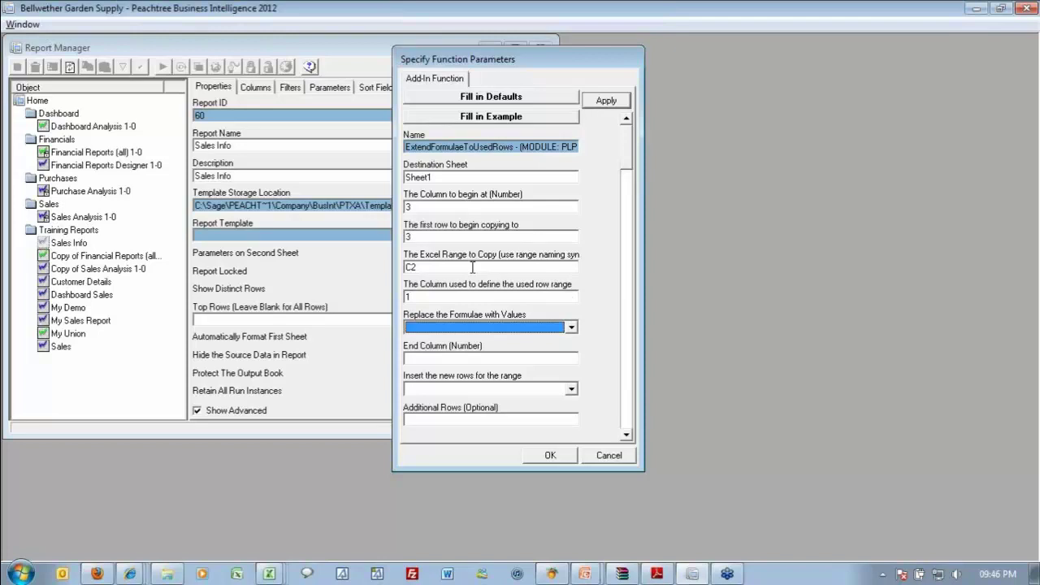
key("n")
Apply the ExtendFormulaeToUsedRows parameters, maximize Report Manager, and switch to the Book4 workbook.
left_click(616, 103)
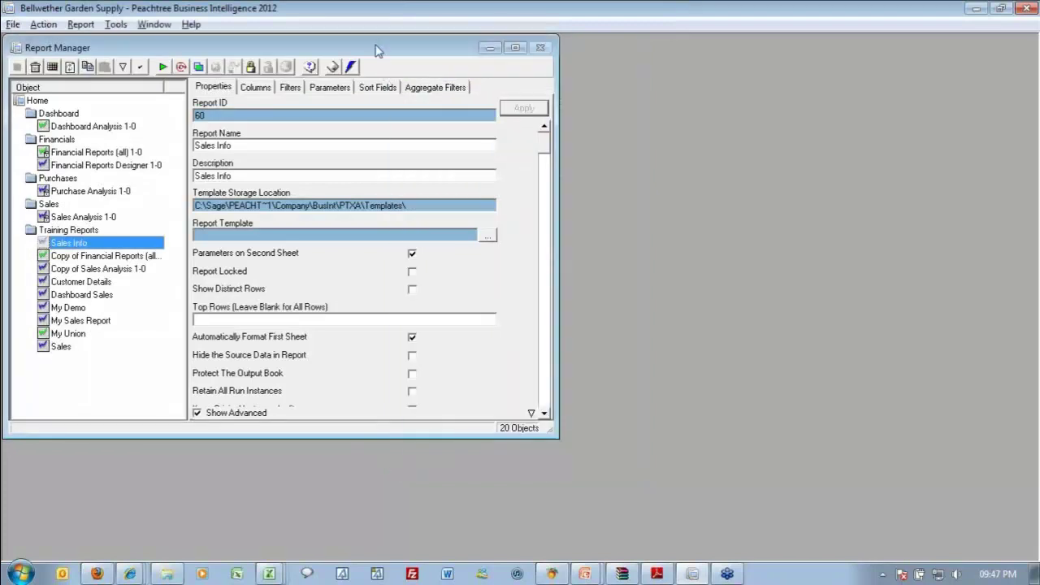
double_click(376, 48)
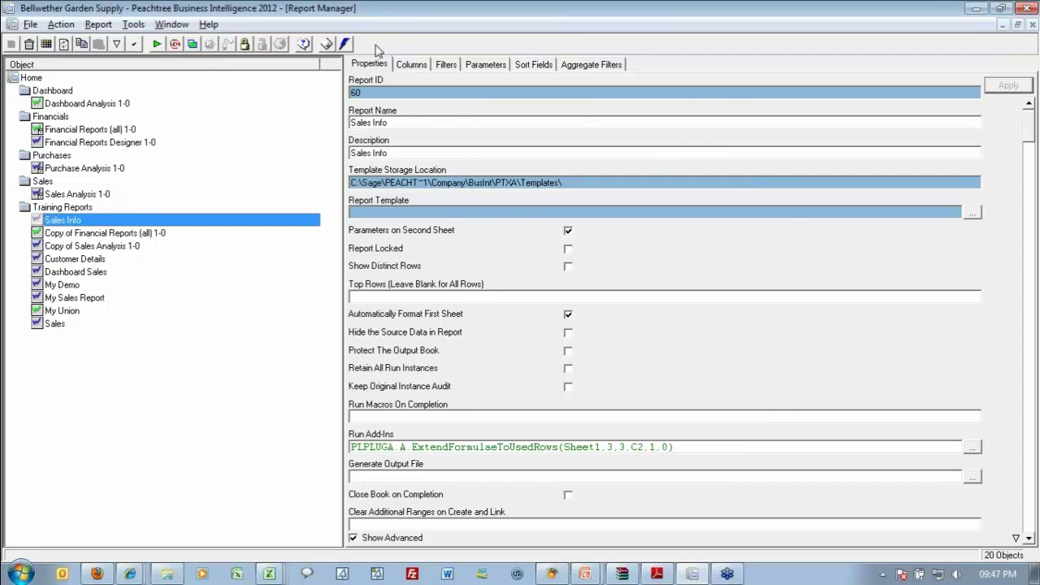
left_click(271, 574)
left_click(270, 543)
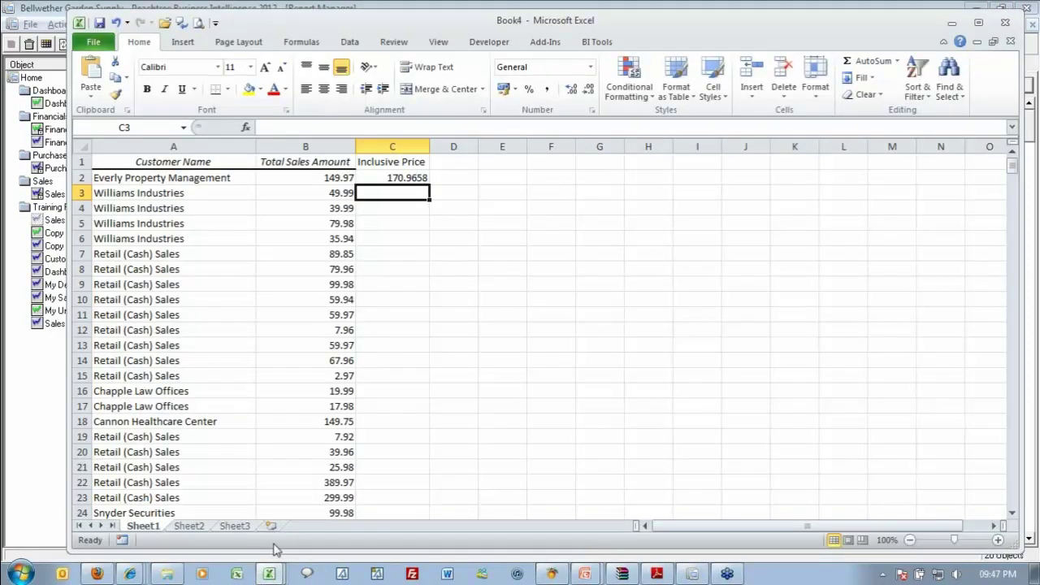
Create the Sales Info.xltx template from Book4, accept the prompts, and select the Sales Info report.
left_click(275, 550)
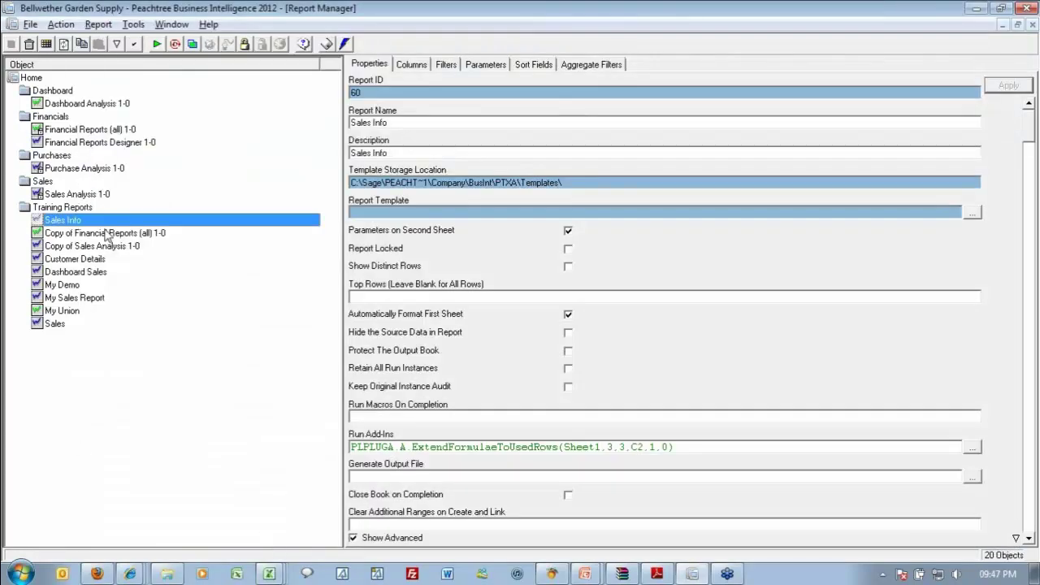
left_click(192, 45)
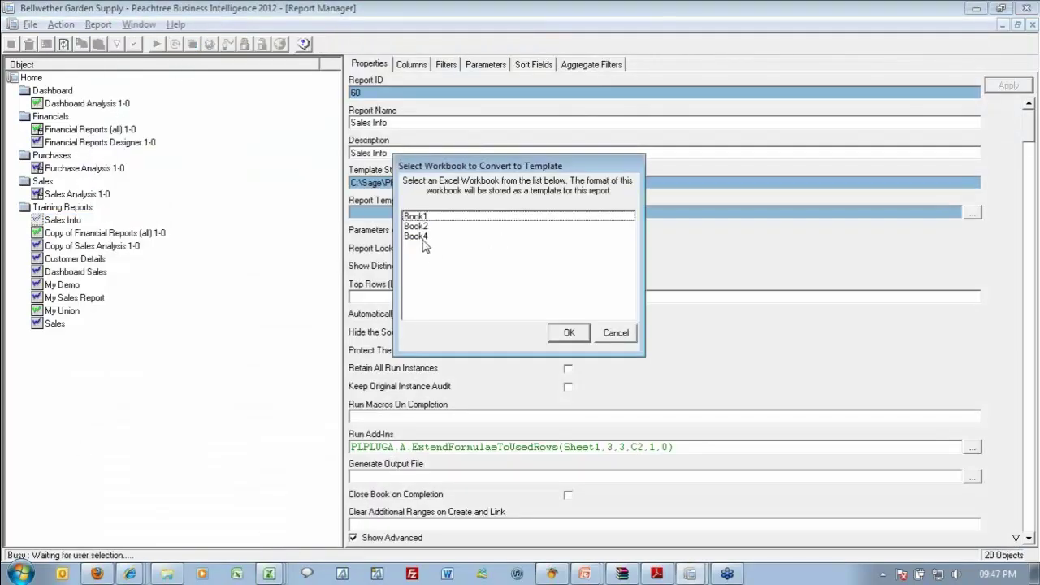
left_click(425, 240)
left_click(564, 334)
left_click(581, 346)
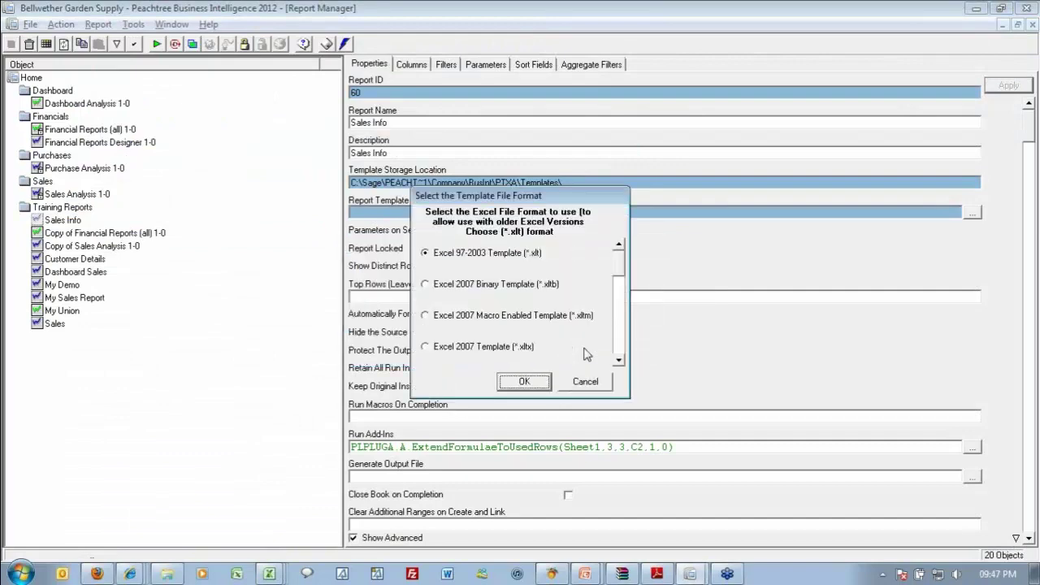
left_click(524, 381)
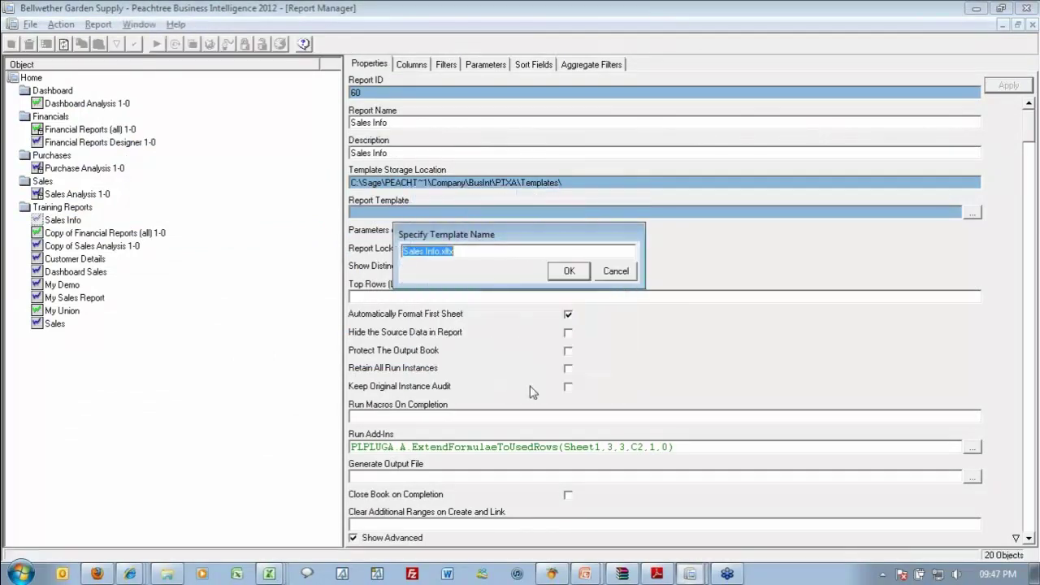
left_click(582, 276)
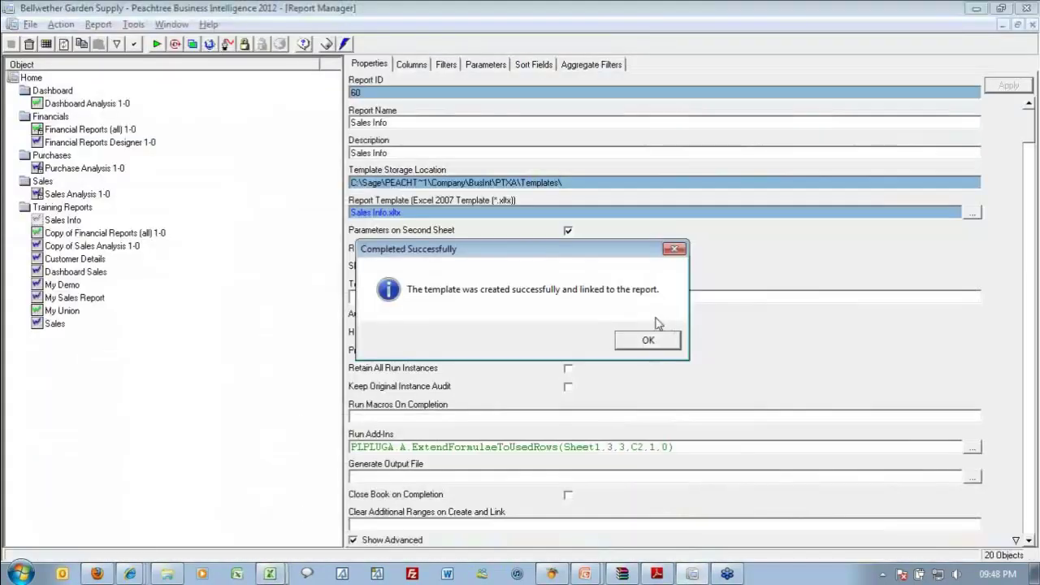
left_click(662, 345)
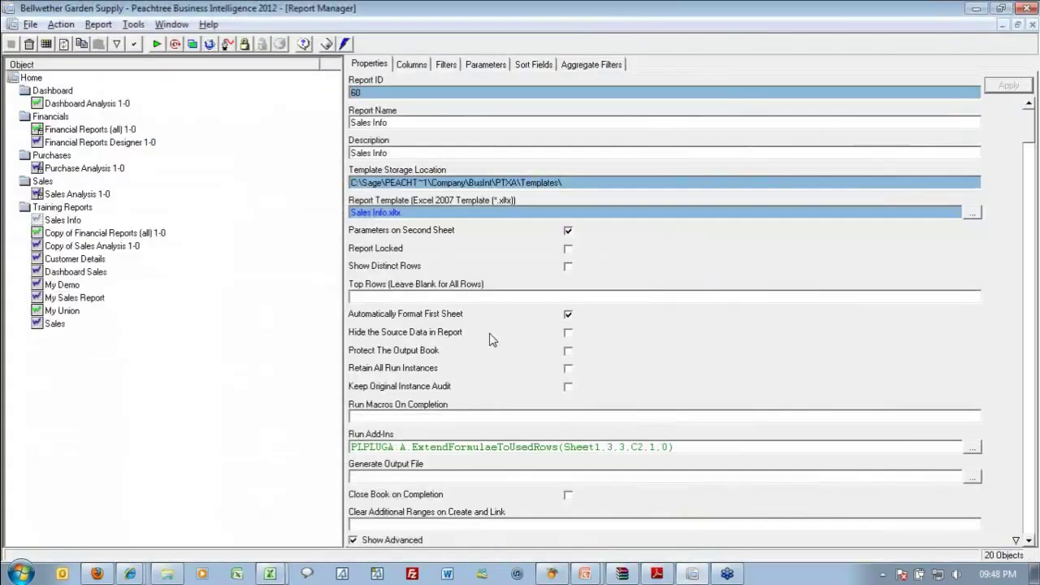
left_click(69, 221)
Run the Sales Info report and check the Excel output's data rows end at row 502.
left_click(156, 44)
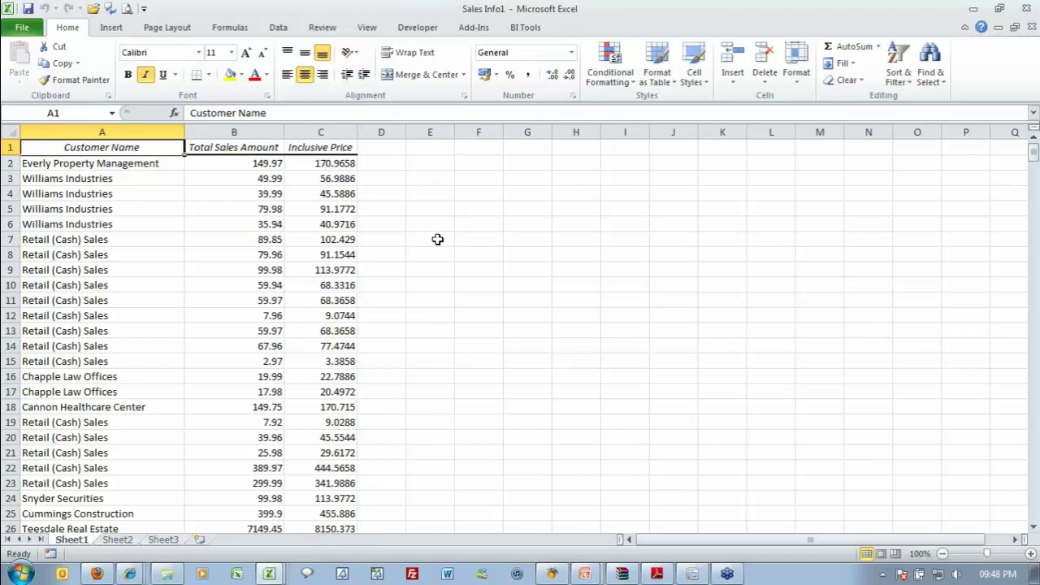
key("ctrl+Down")
key("Down")
key("Down")
key("Down")
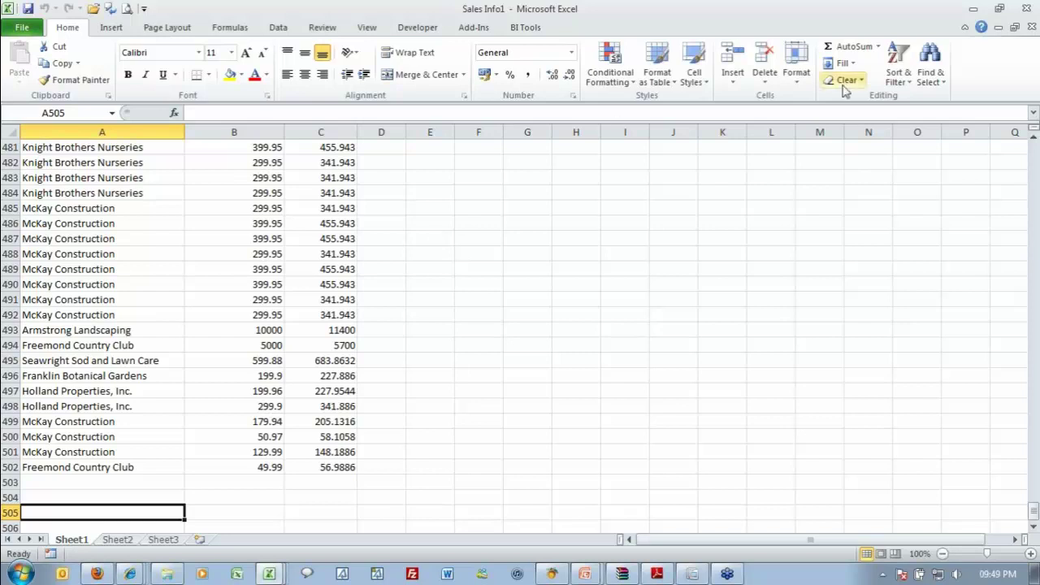
left_click(999, 8)
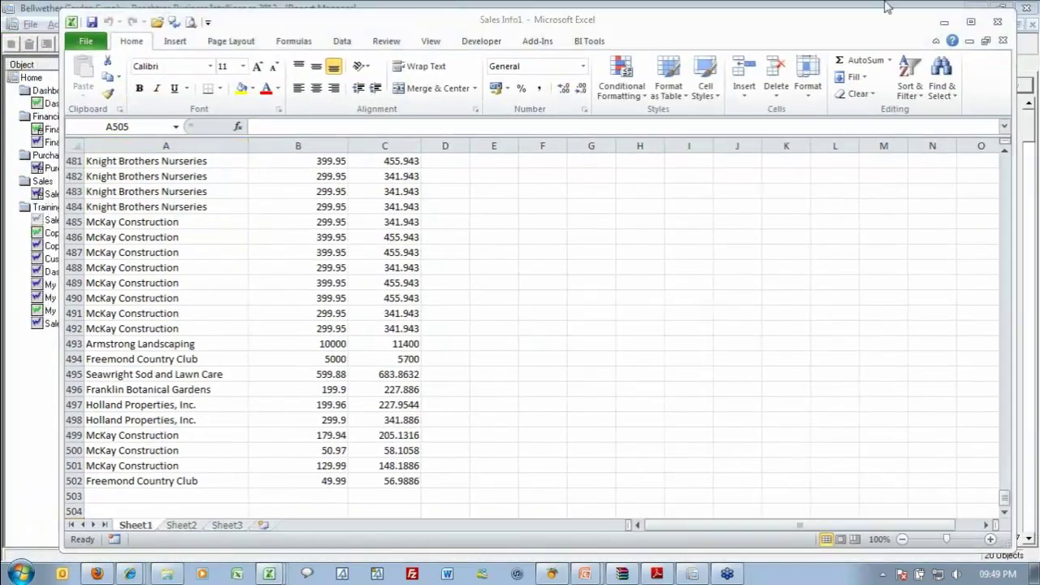
Bring Report Manager in front of the Excel output to show Sales Info's properties.
left_click(846, 8)
mouse_move(540, 574)
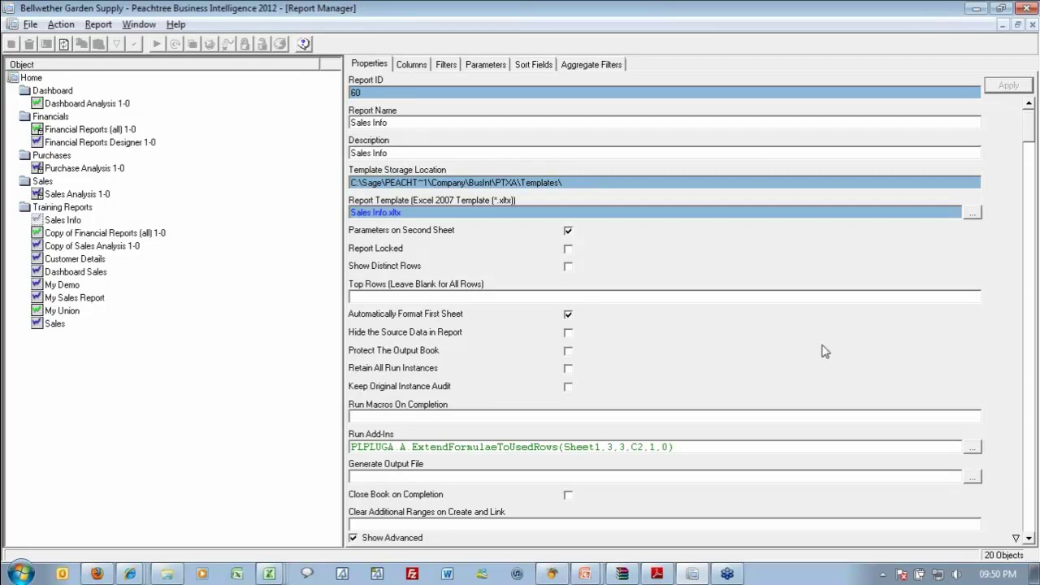
Tick Report Locked for Sales Info, apply it, and enter and confirm an unlock password.
left_click(568, 252)
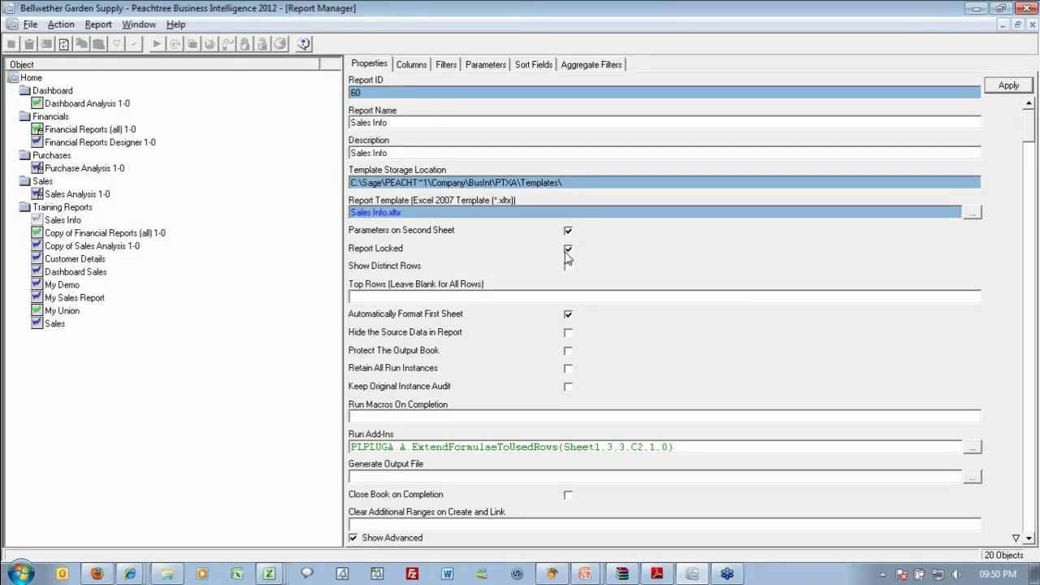
left_click(1021, 96)
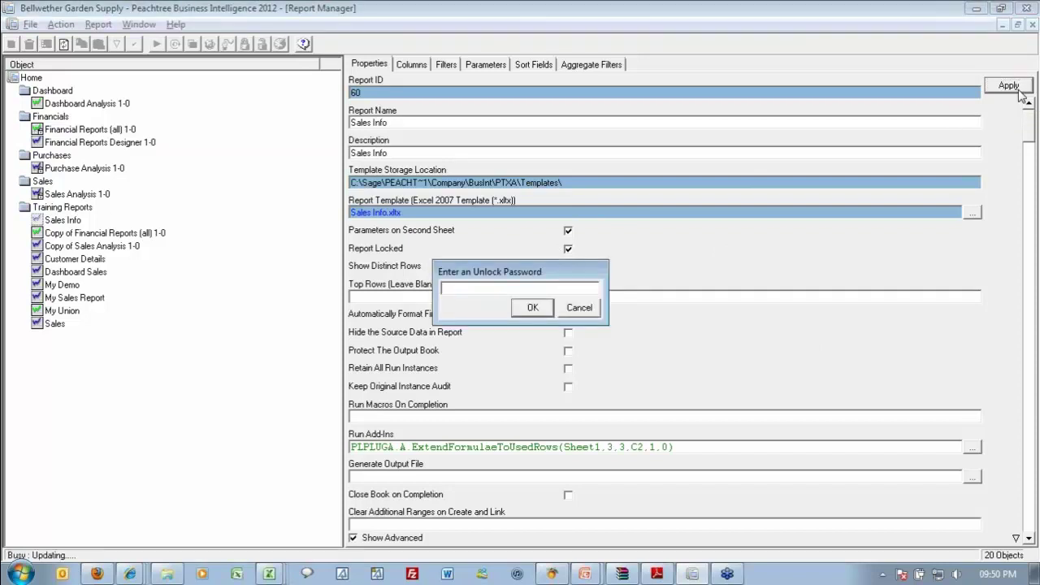
type("*****")
key("Return")
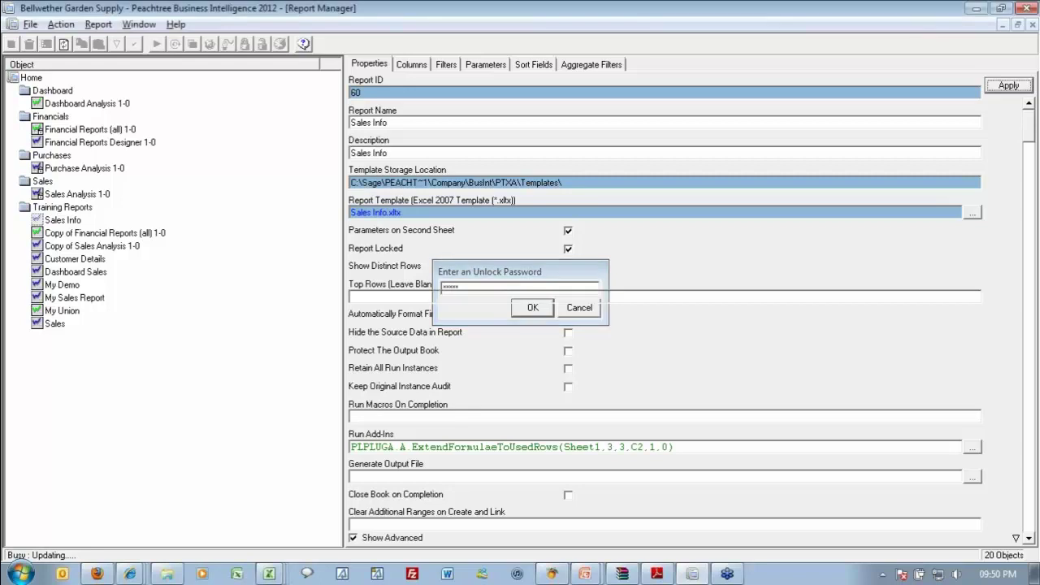
type("1234")
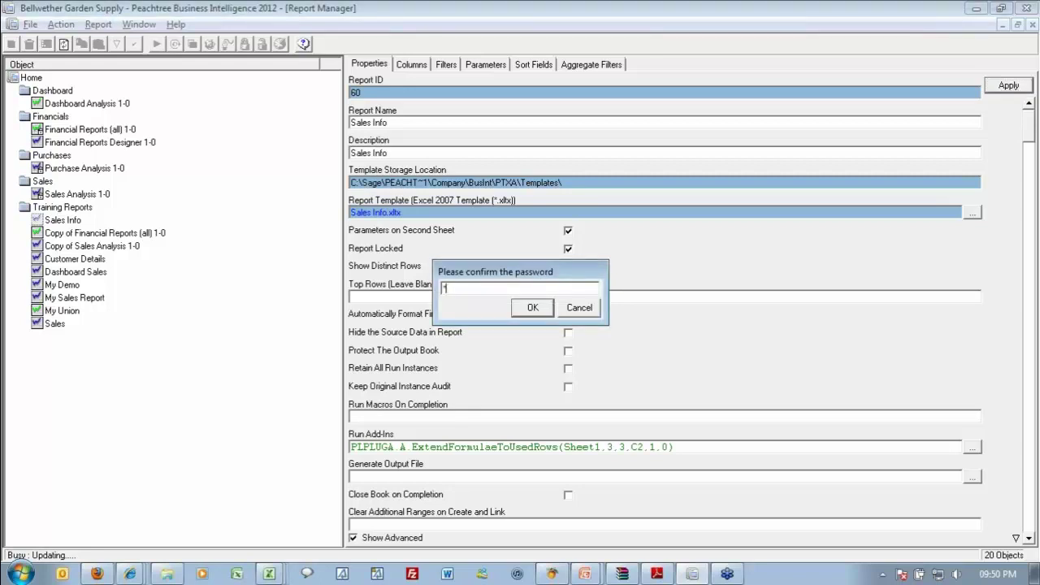
key("Return")
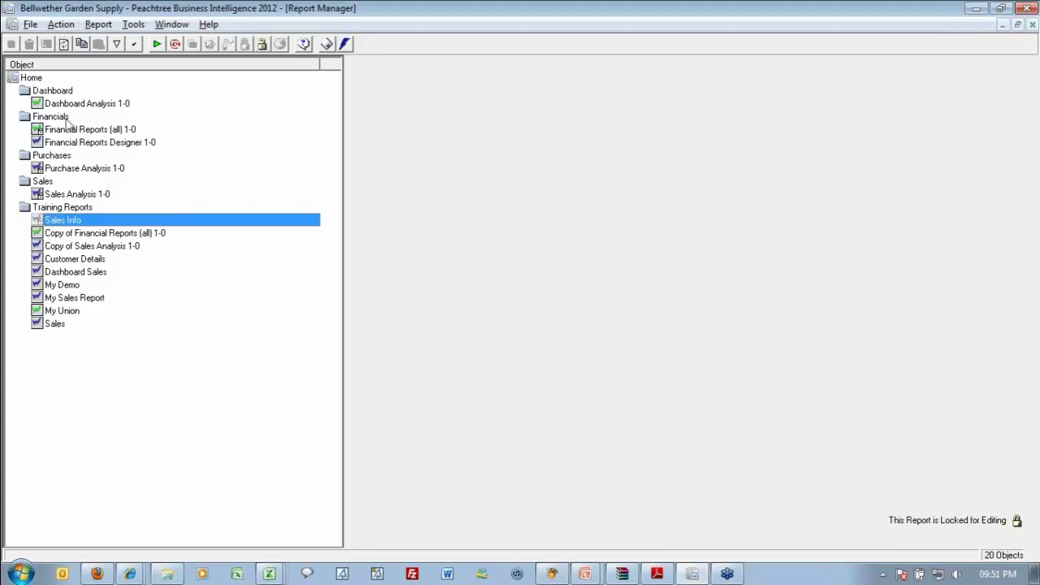
Choose UnLock from Sales Info's context menu and enter the unlock password.
right_click(57, 221)
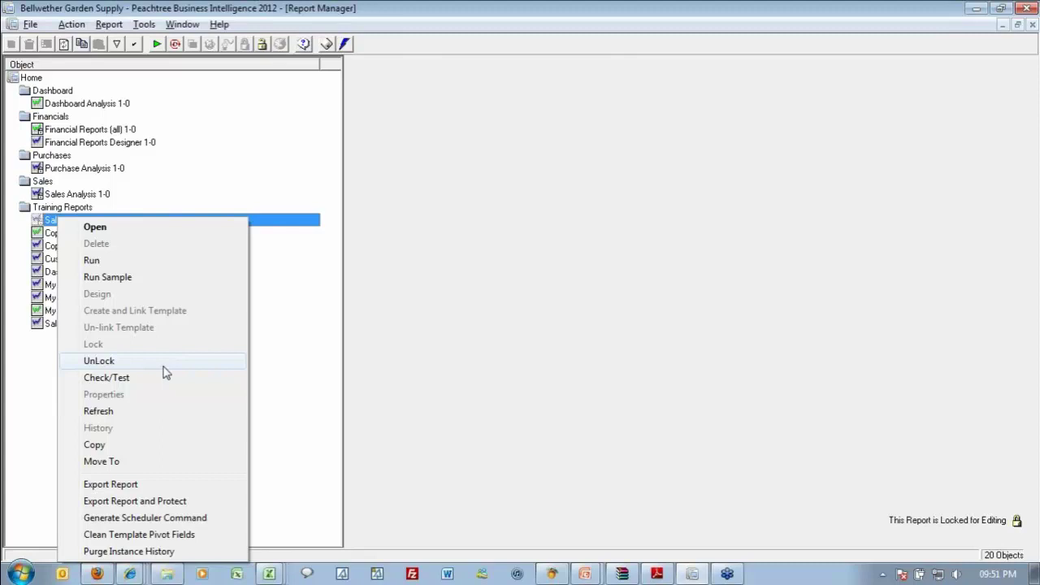
left_click(165, 372)
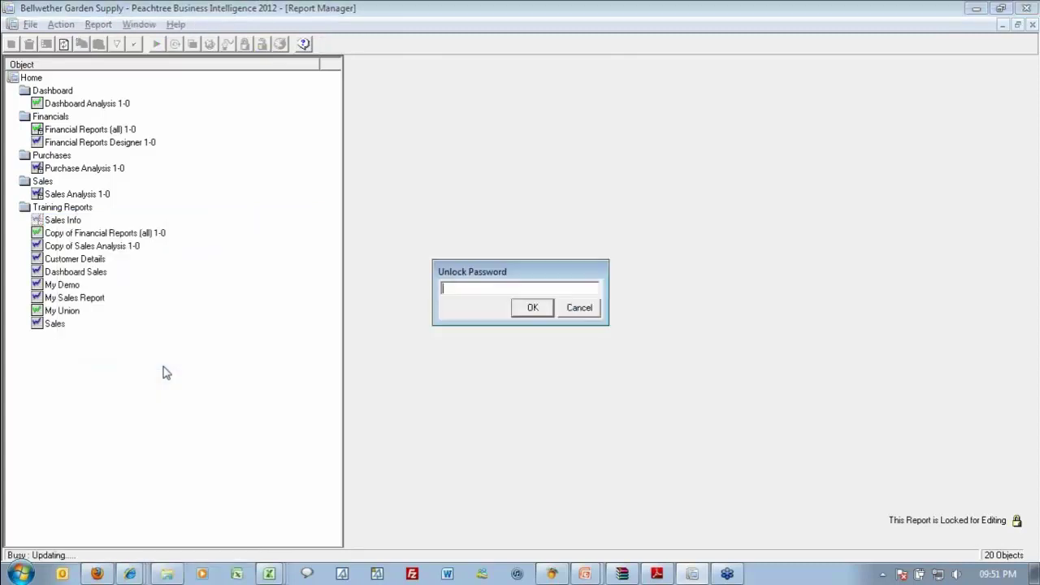
type("*****")
key("Return")
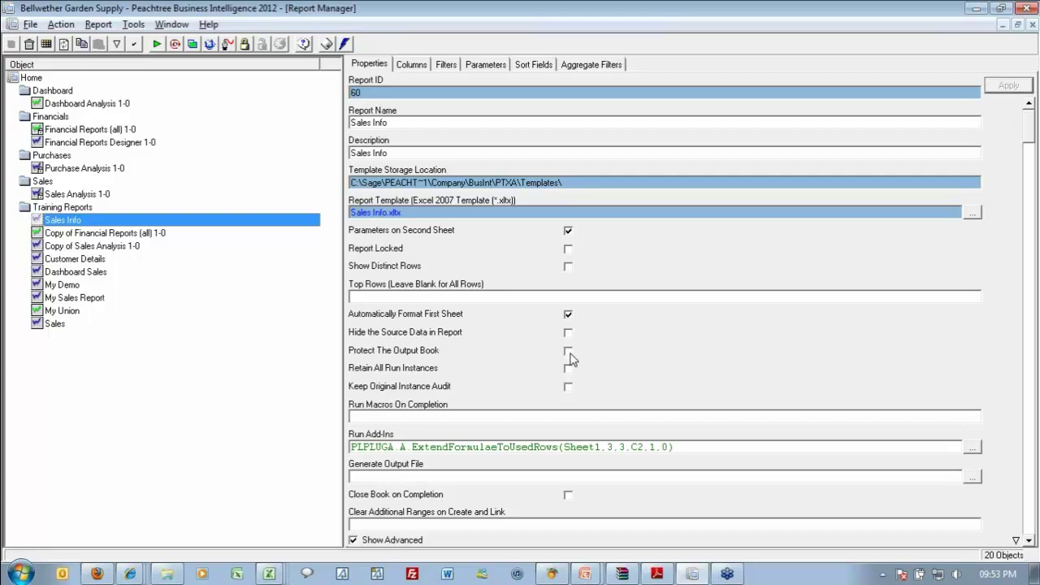
Turn on protection of the Sales Info output book and apply the setting.
left_click(568, 353)
left_click(569, 353)
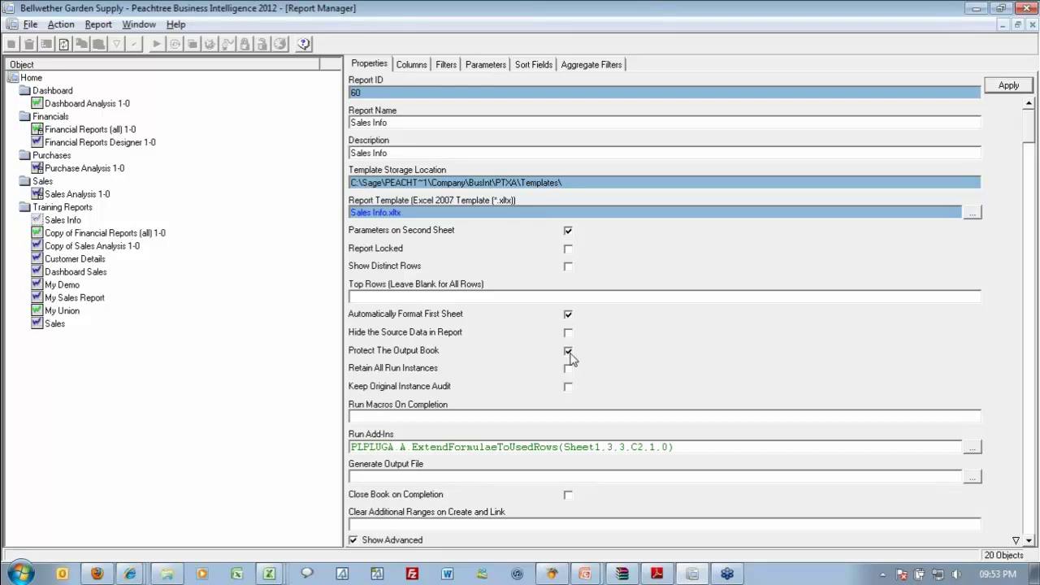
left_click(1012, 88)
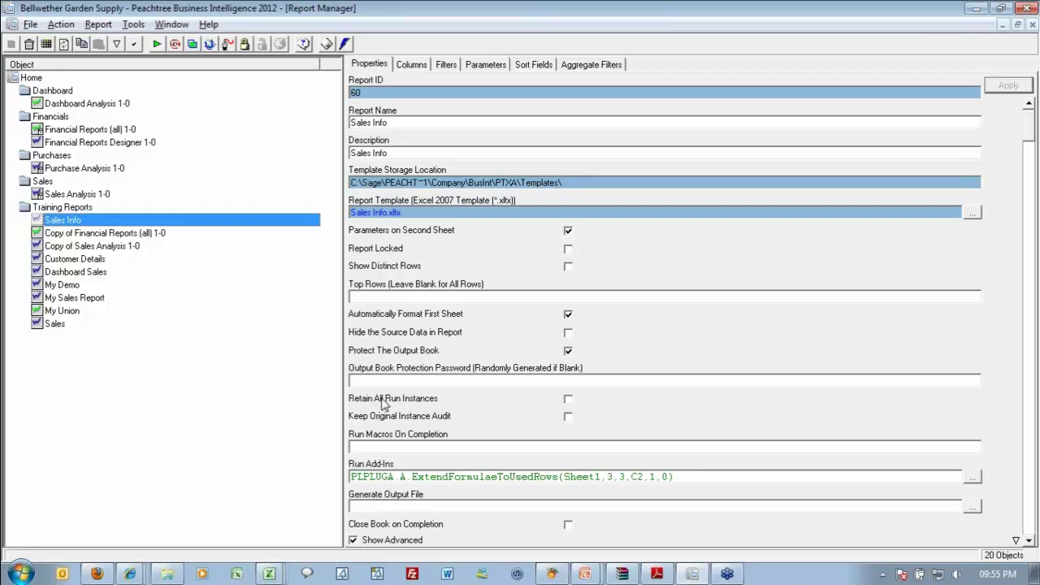
Uncheck 'Protect The Output Book' for Sales Info and apply the change.
left_click(568, 351)
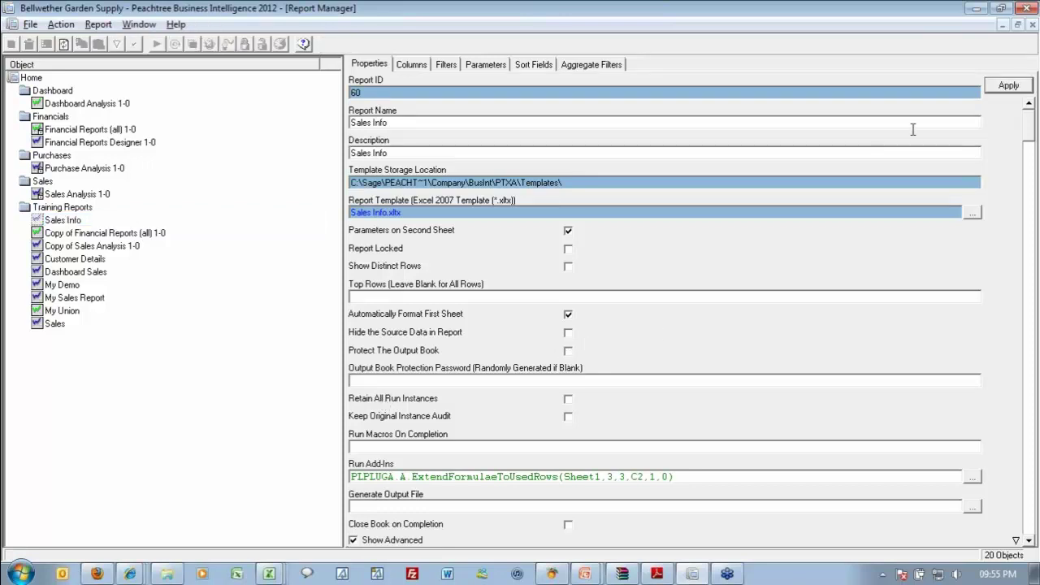
left_click(1008, 86)
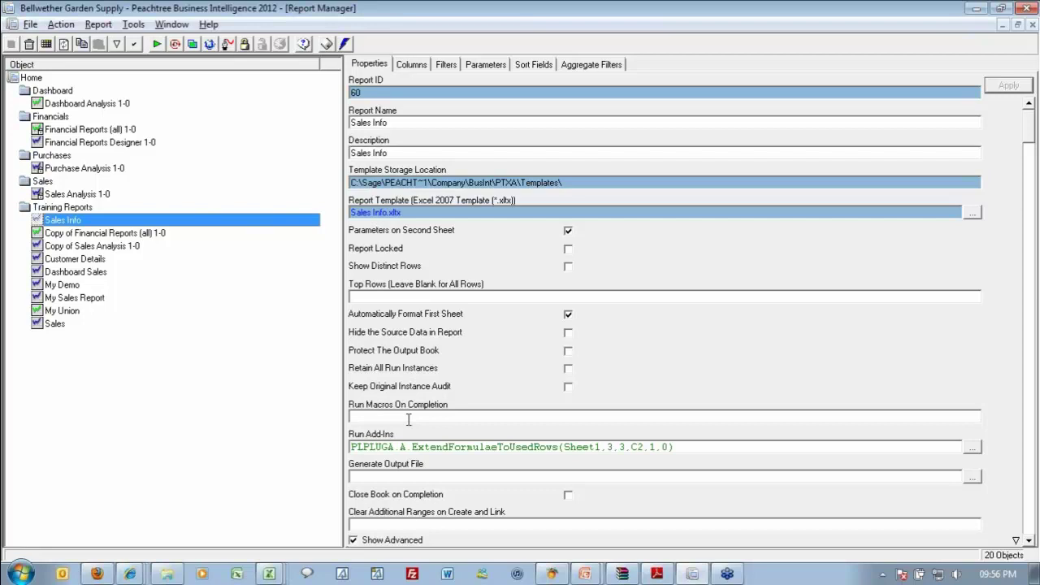
Set the Generate Output File path to C:\Work\Sales.xlsx and apply it.
left_click(411, 476)
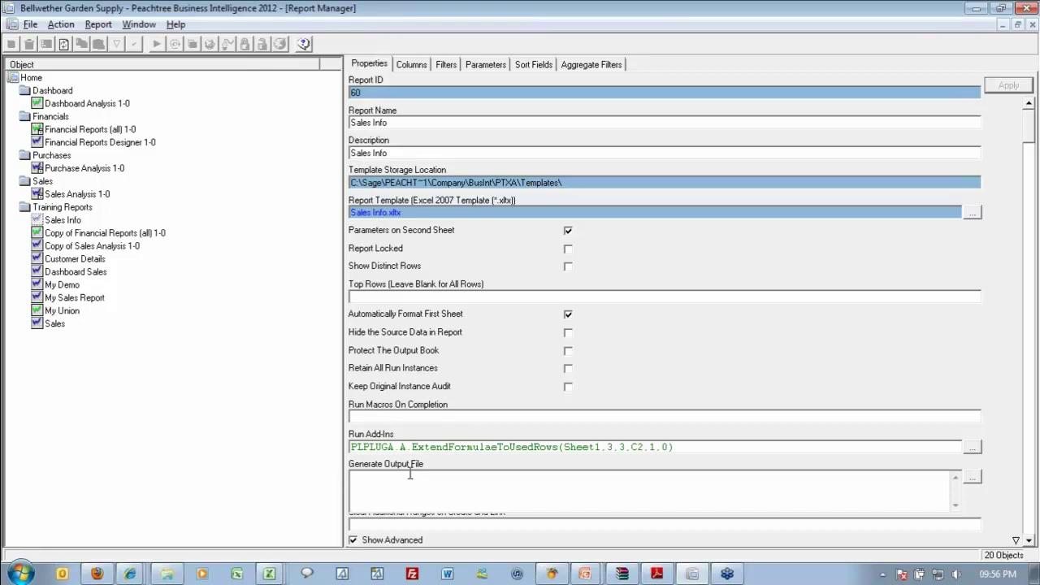
type("C:\\Work\\Sales.xlsx")
key("Return")
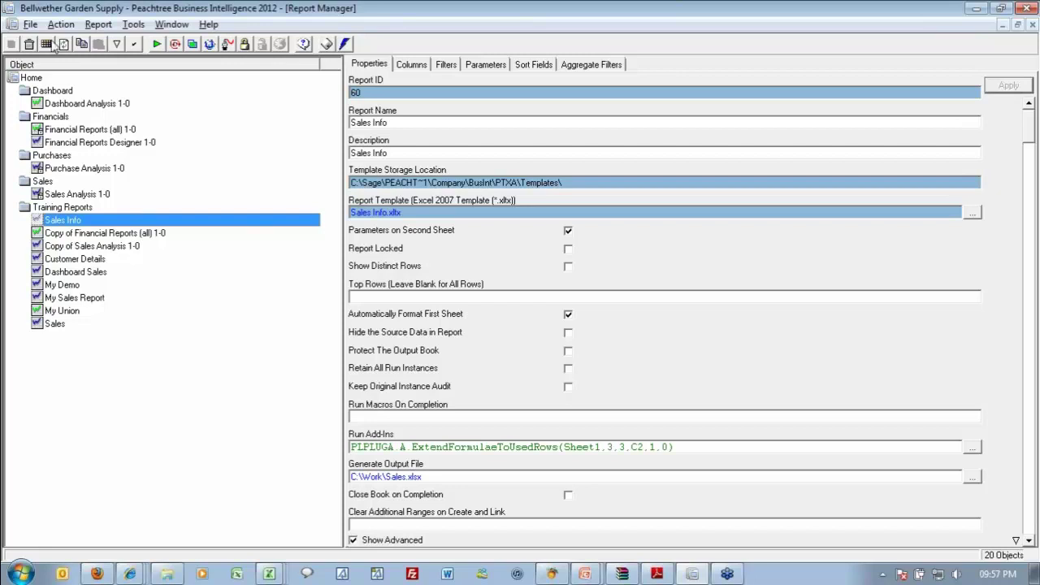
Run Sales Info, then close Sales.xlsx, Sales Info1, Book2 and Book1 without saving.
left_click(157, 45)
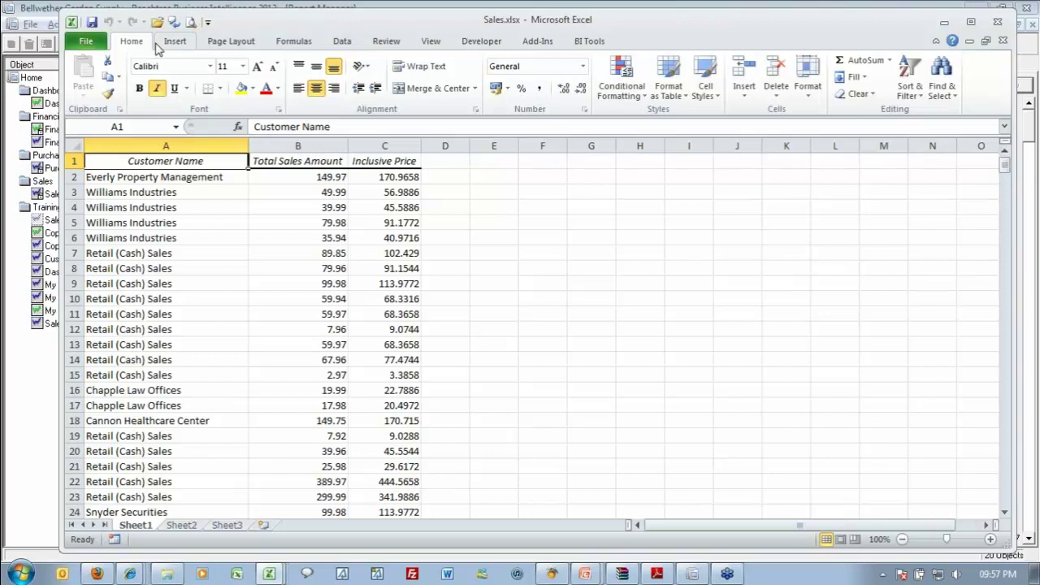
left_click(1003, 41)
left_click(1003, 40)
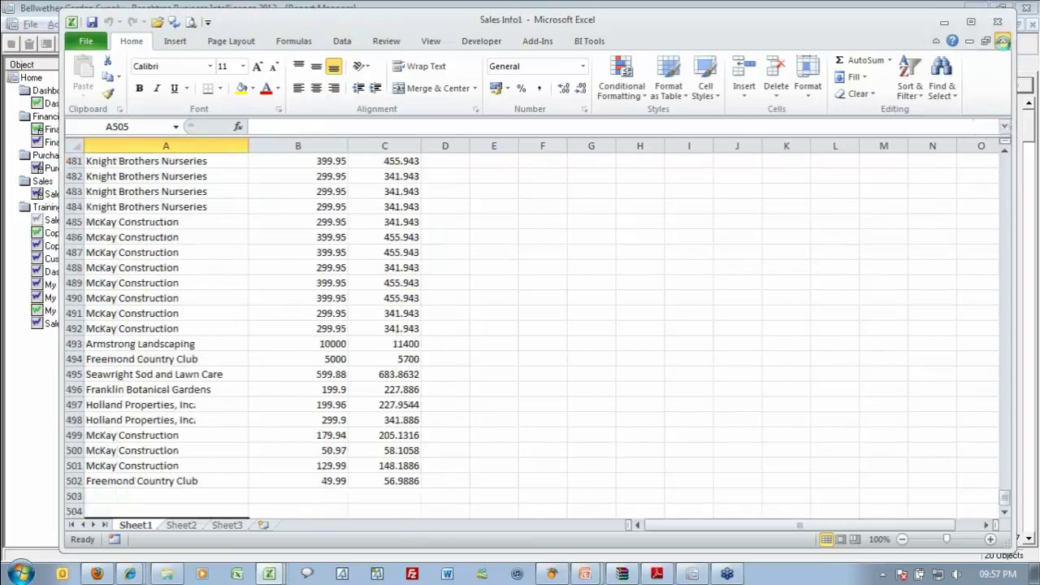
left_click(551, 343)
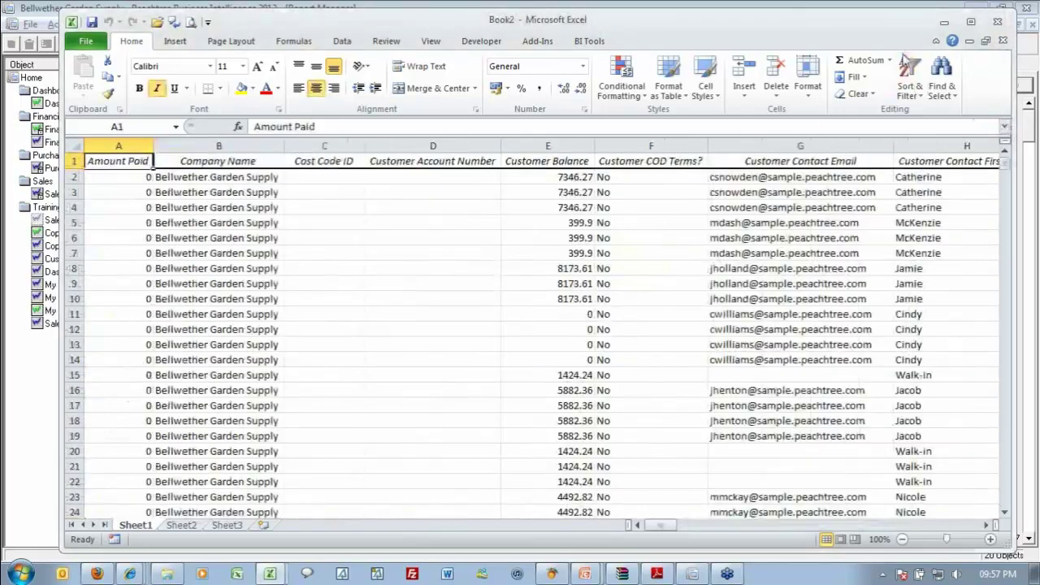
left_click(1003, 42)
left_click(560, 343)
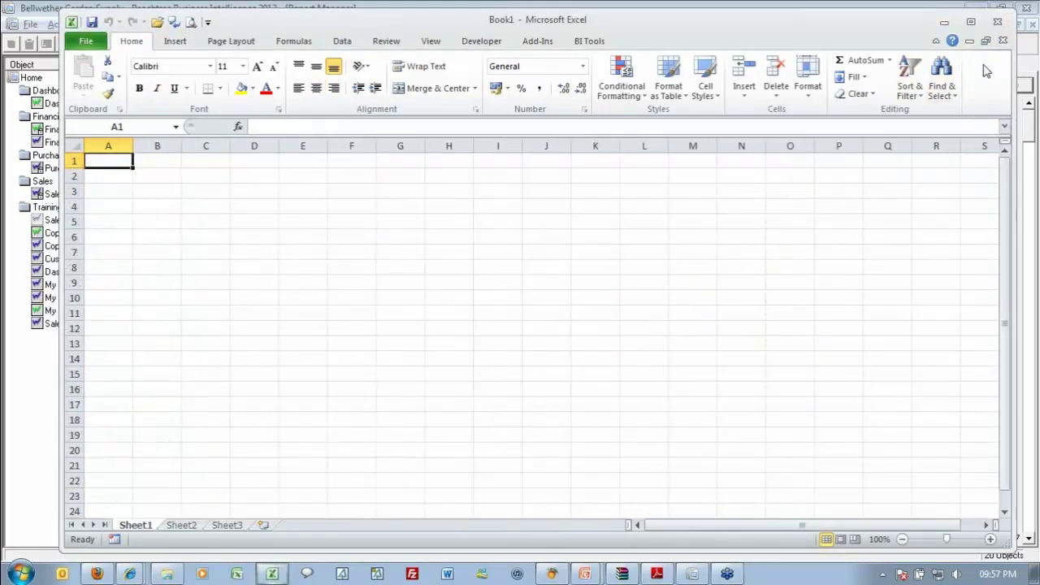
left_click(1003, 41)
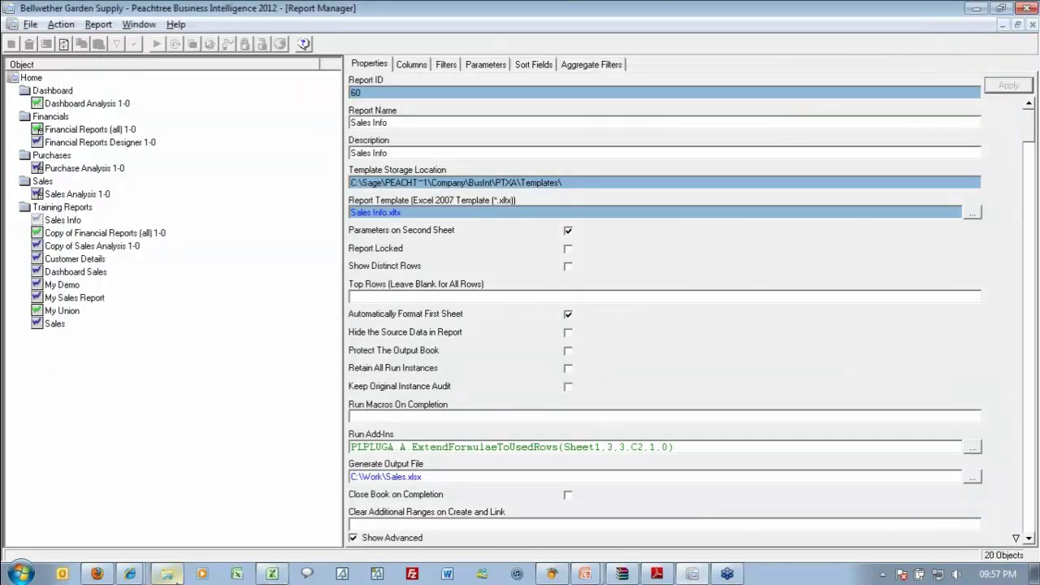
Close the last Excel window to return to Report Manager.
left_click(167, 574)
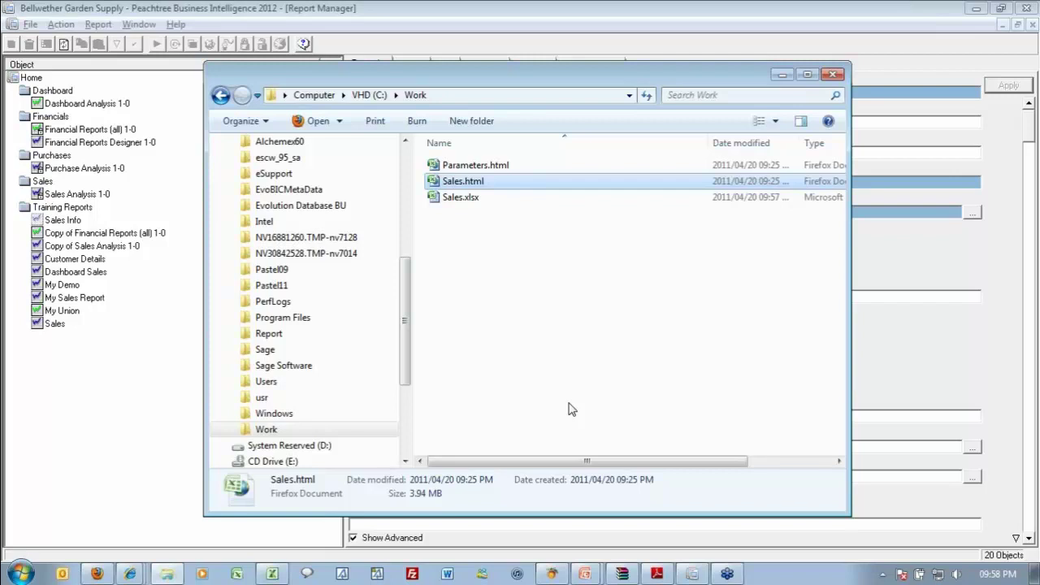
Switch from the C:\Work folder back to the Sales Info properties in Report Manager.
key("alt+Tab")
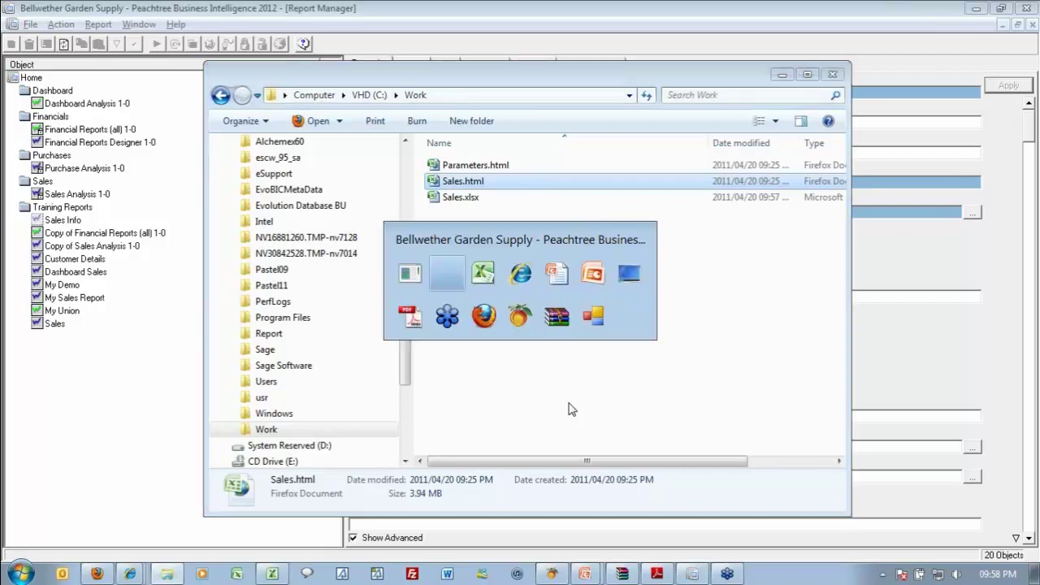
left_click(409, 478)
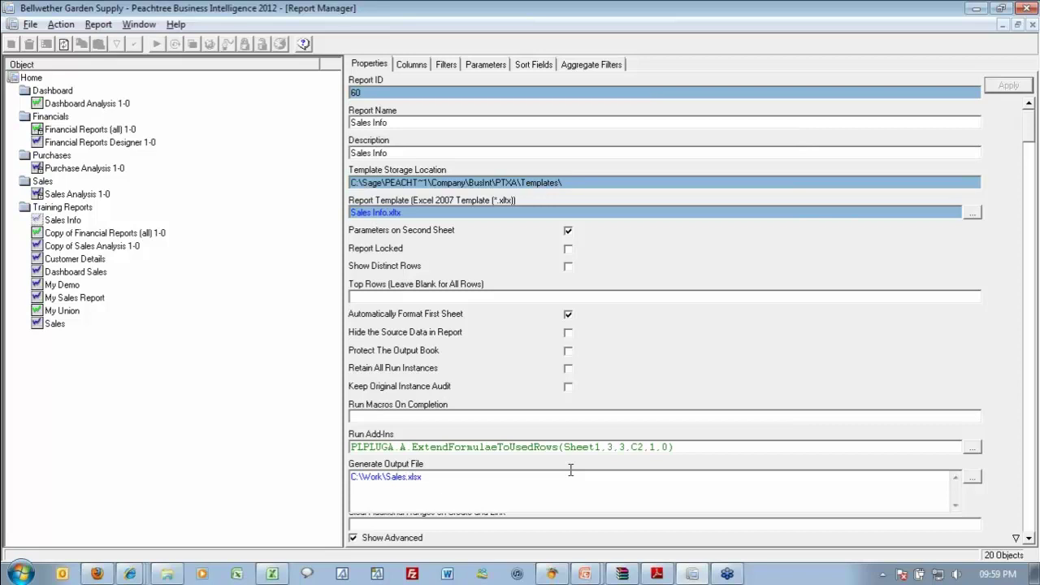
type("@DATE@")
left_click(1003, 87)
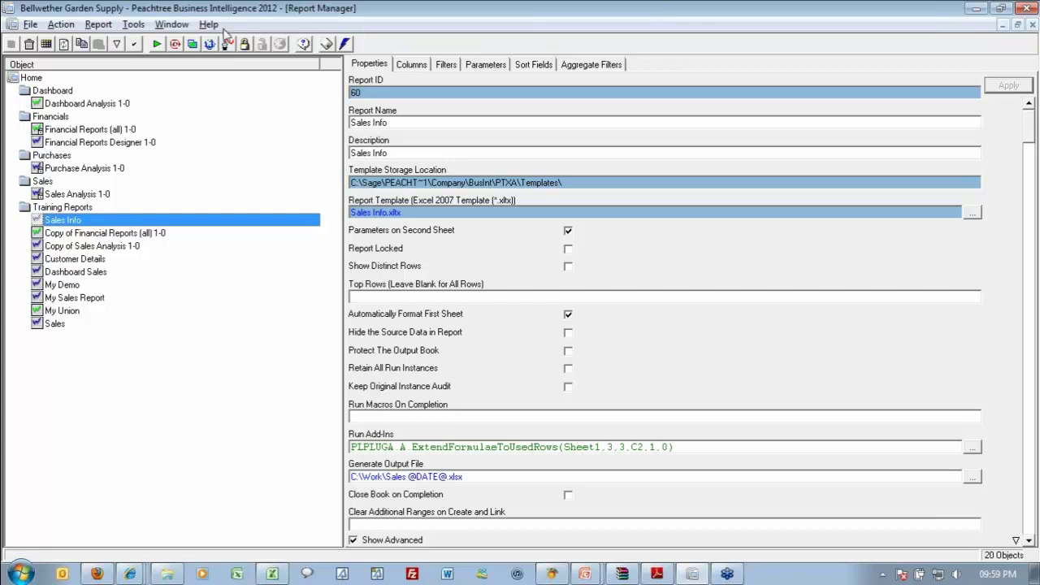
Run Sales Info to produce Sales 20 April 2011.xlsx, then leave Excel.
left_click(156, 46)
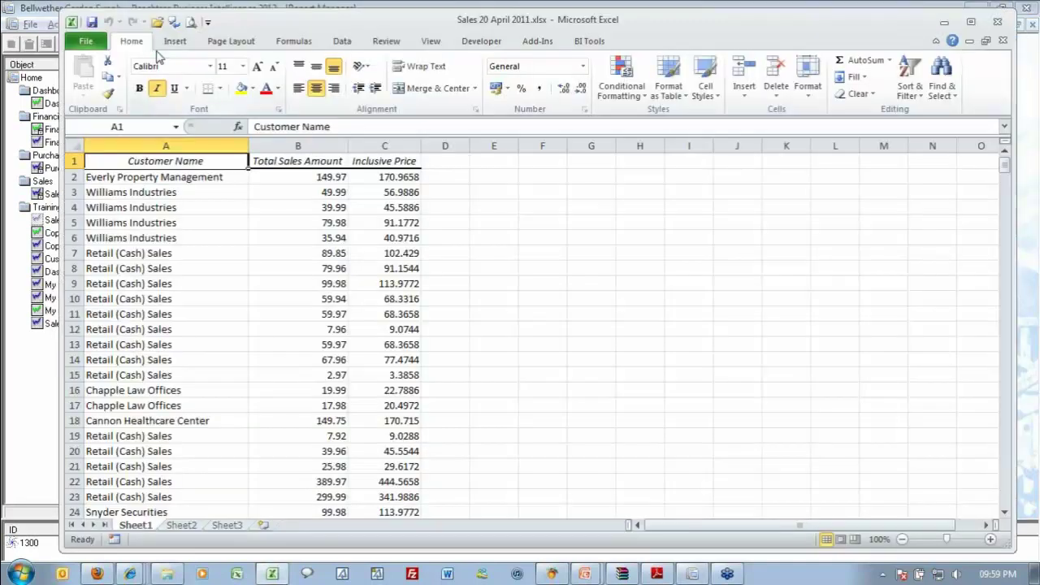
key("alt+Tab")
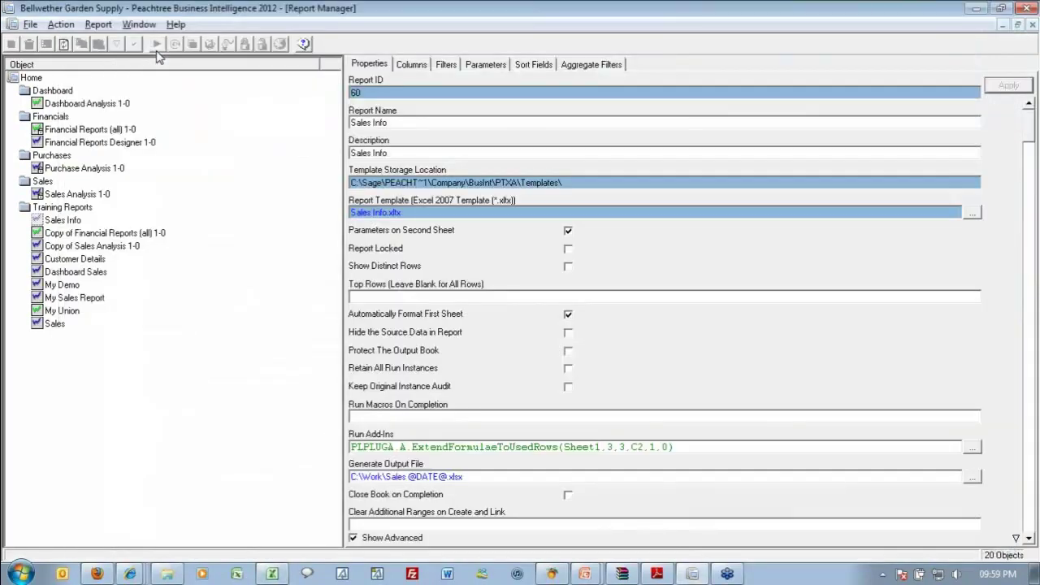
key("alt+Tab")
key("Tab")
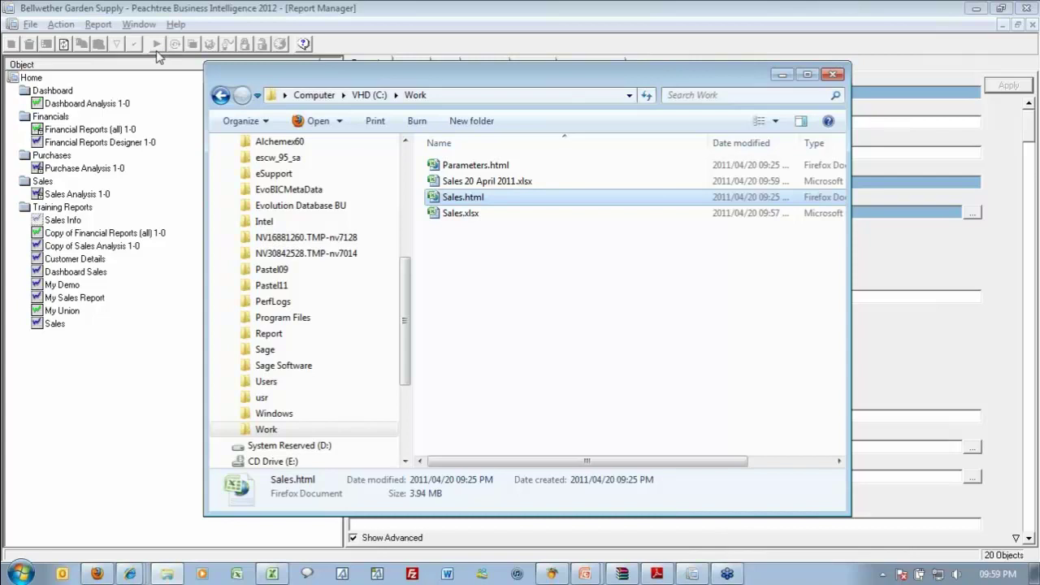
Create a folder named April in C:\Work, then return to Report Manager.
left_click(474, 121)
type("April")
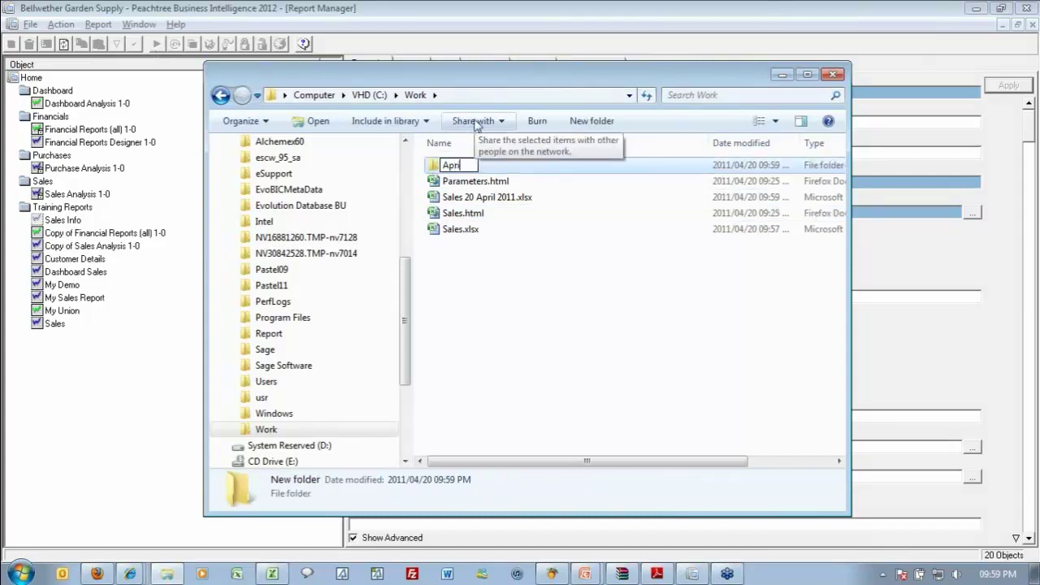
key("Return")
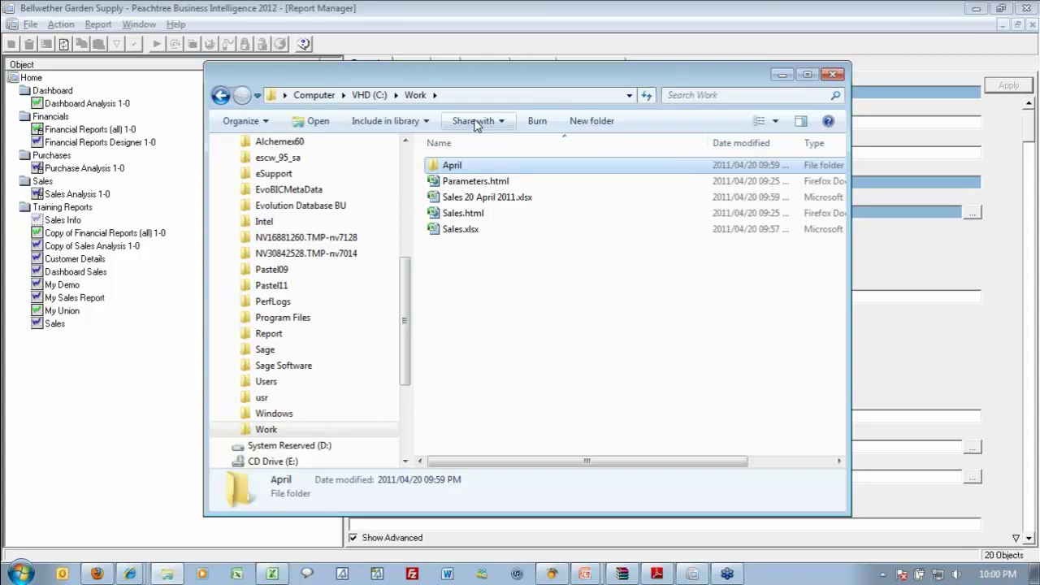
key("alt+F4")
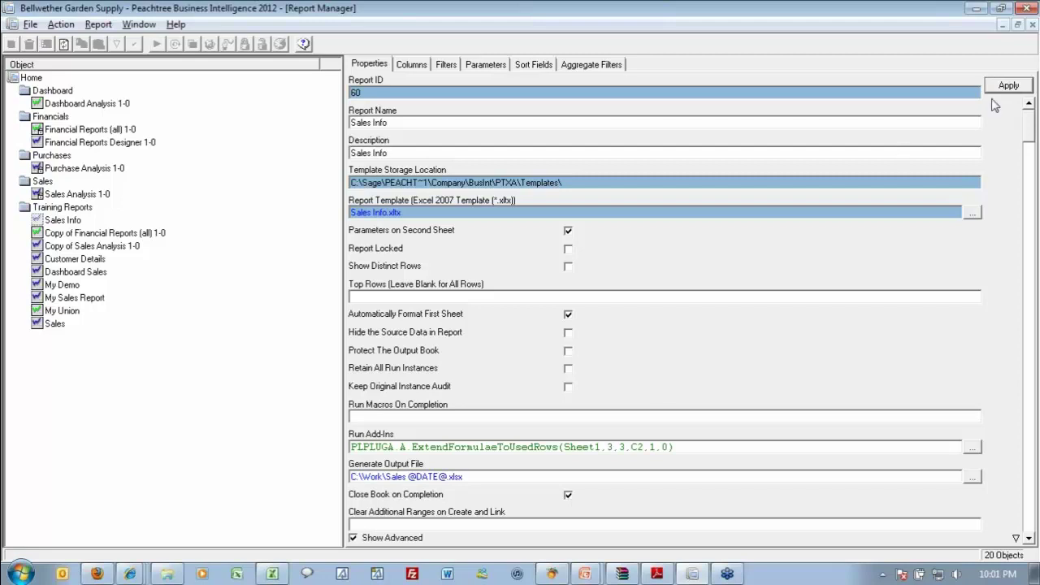
Apply the Close Book on Completion setting and scroll through the remaining properties.
left_click(1008, 85)
left_click(1028, 539)
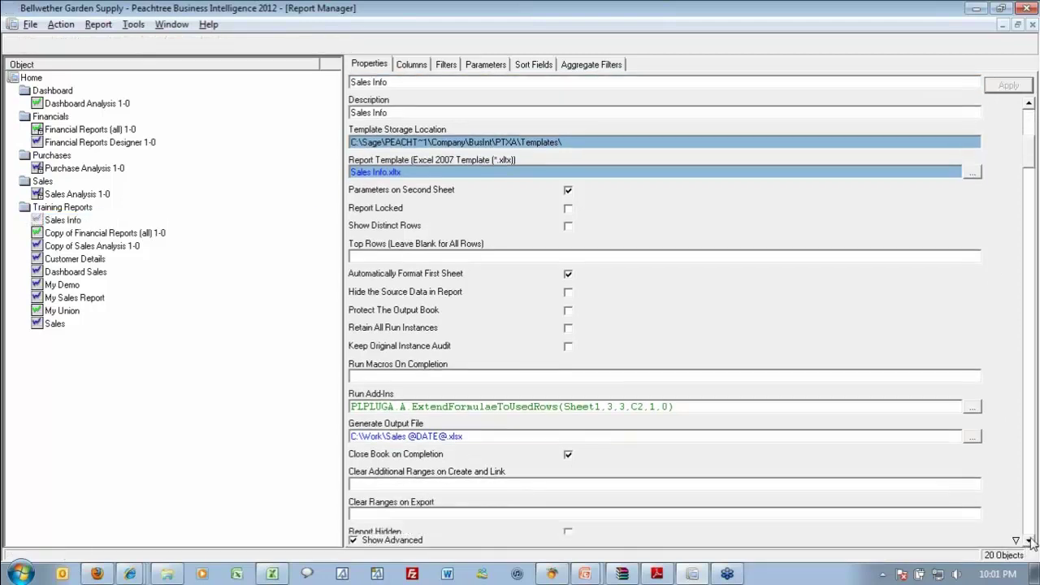
left_click(1028, 539)
left_click(1029, 541)
left_click(1029, 540)
left_click(1028, 541)
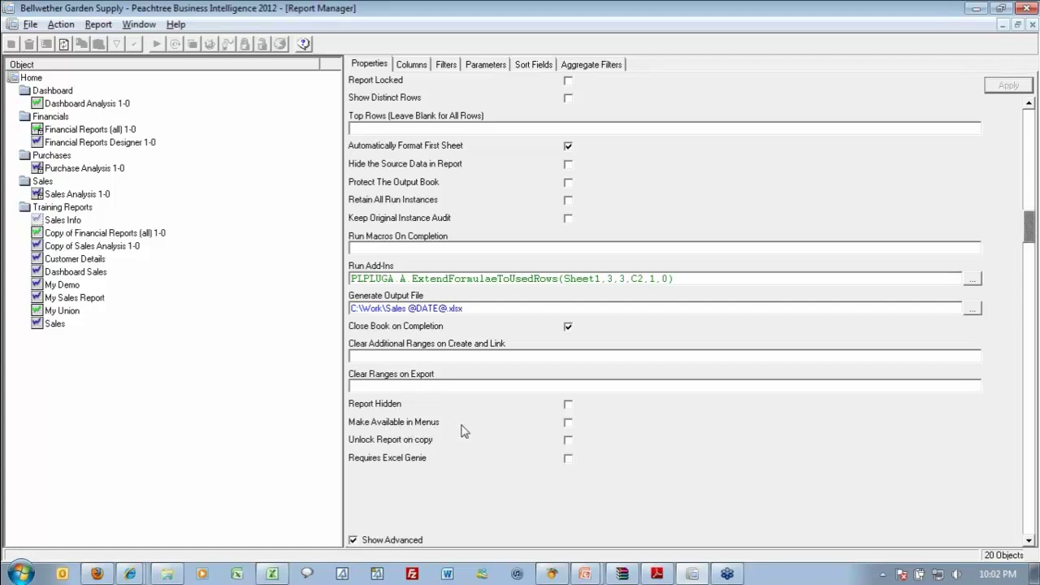
Bring the Peachtree Accounting window to the front.
key("ctrl+alt+w")
key("Tab")
key("Tab")
key("Tab")
key("Tab")
key("Tab")
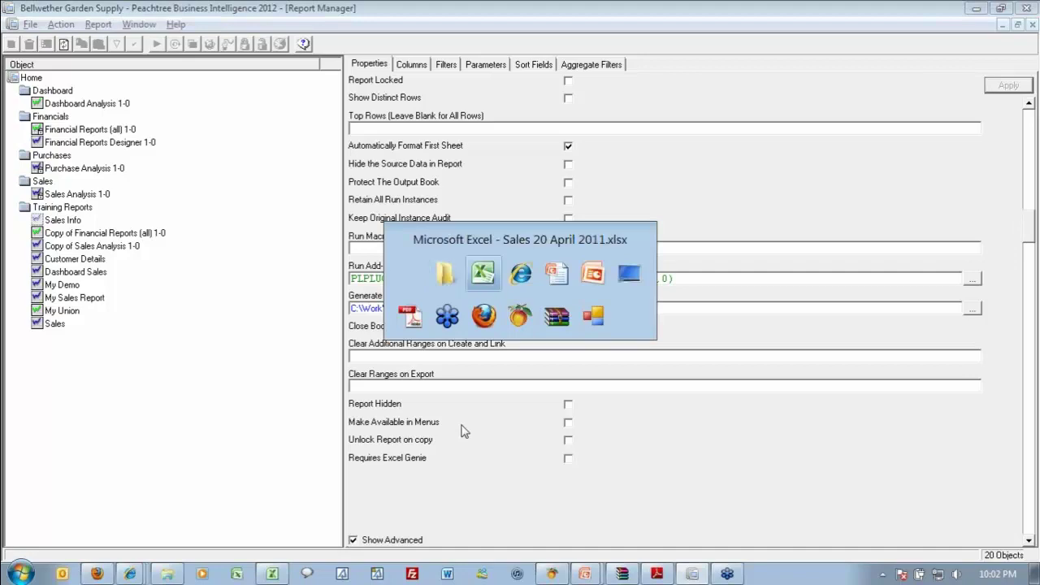
key("Return")
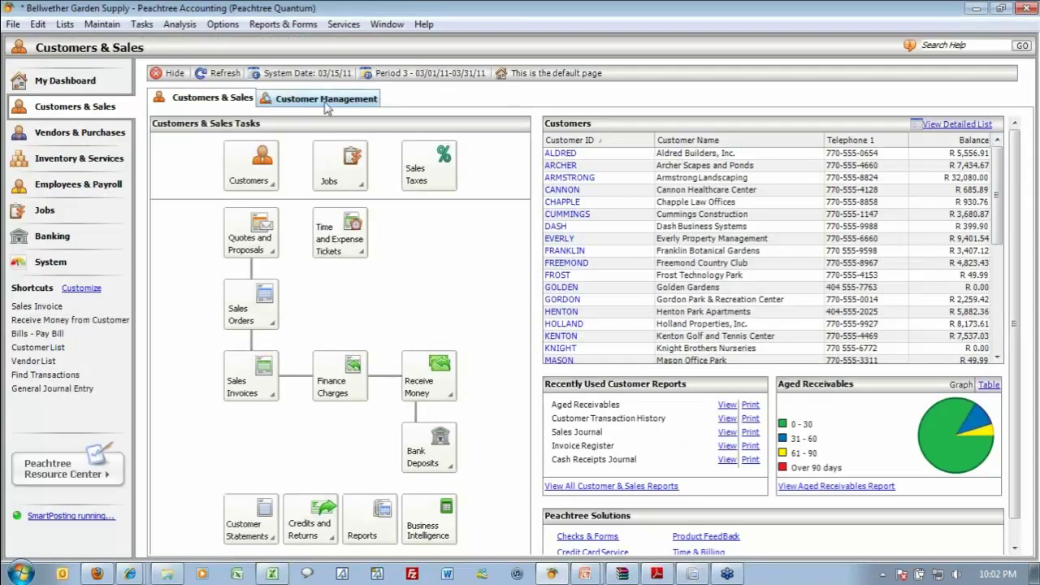
Open Reports & Forms > Business Intelligence to list the report folders.
left_click(283, 23)
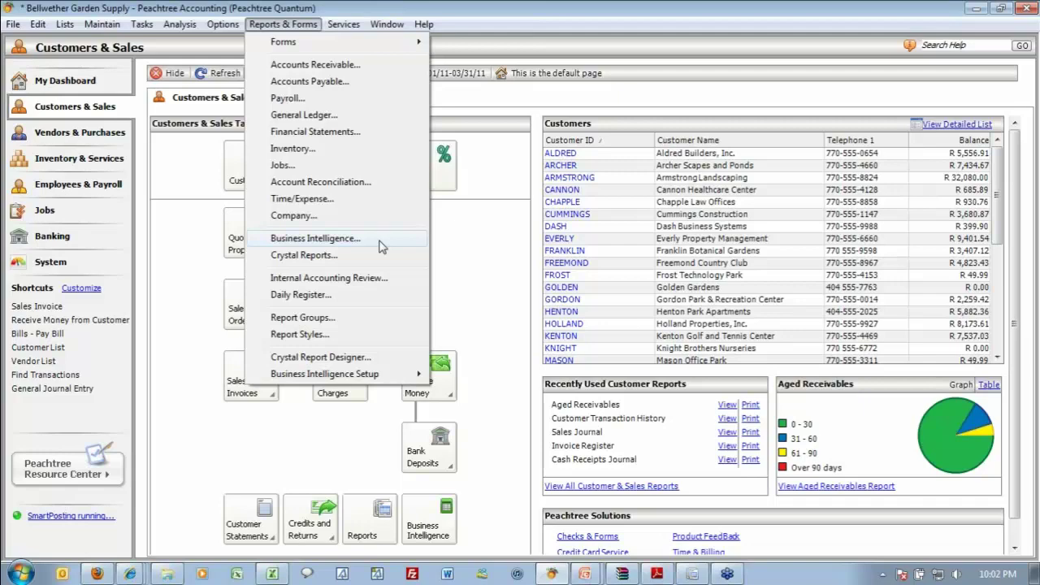
left_click(381, 246)
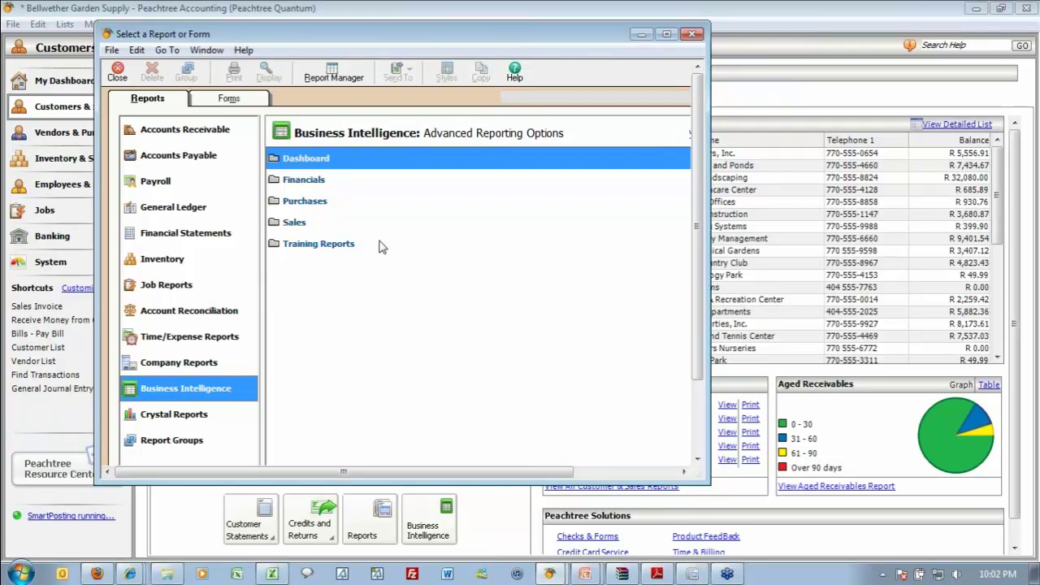
Expand Training Reports to list its three reports, then advance the slideshow to the Agenda slide.
left_click(313, 249)
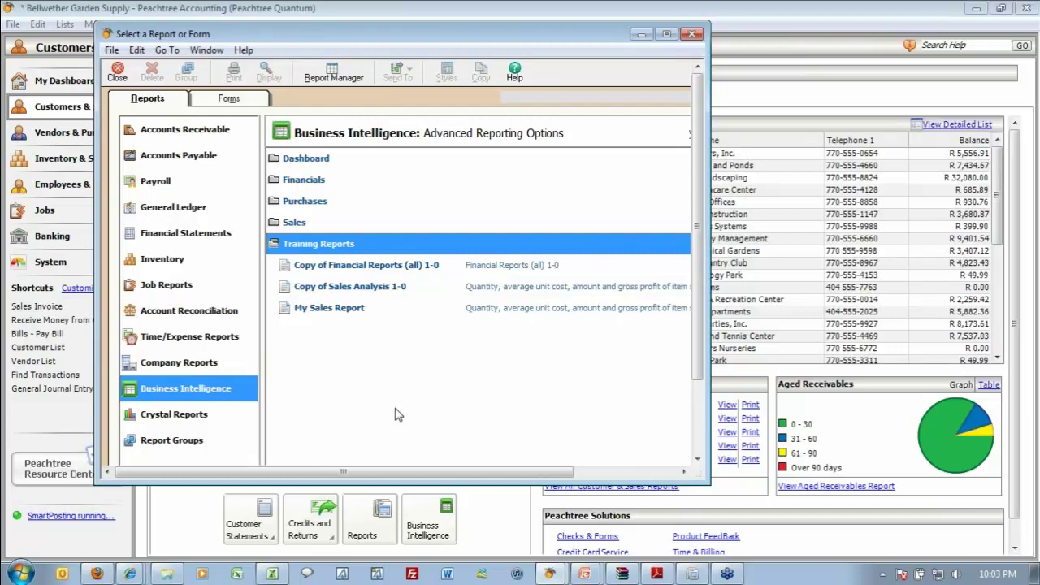
key("alt+Tab")
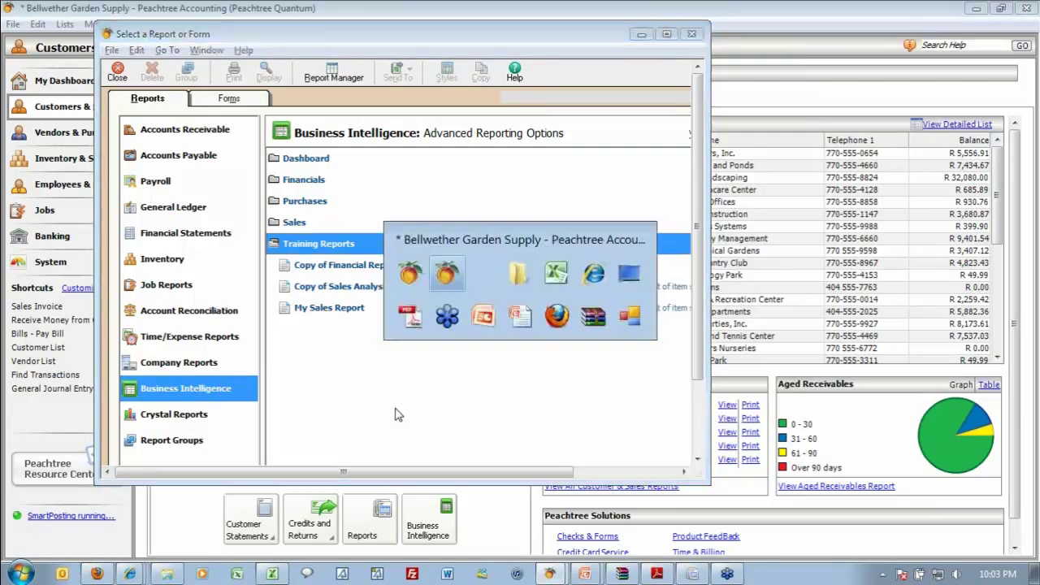
key("Tab")
key("Tab")
key("Tab")
key("Tab")
key("Tab")
key("Tab")
key("Tab")
key("Tab")
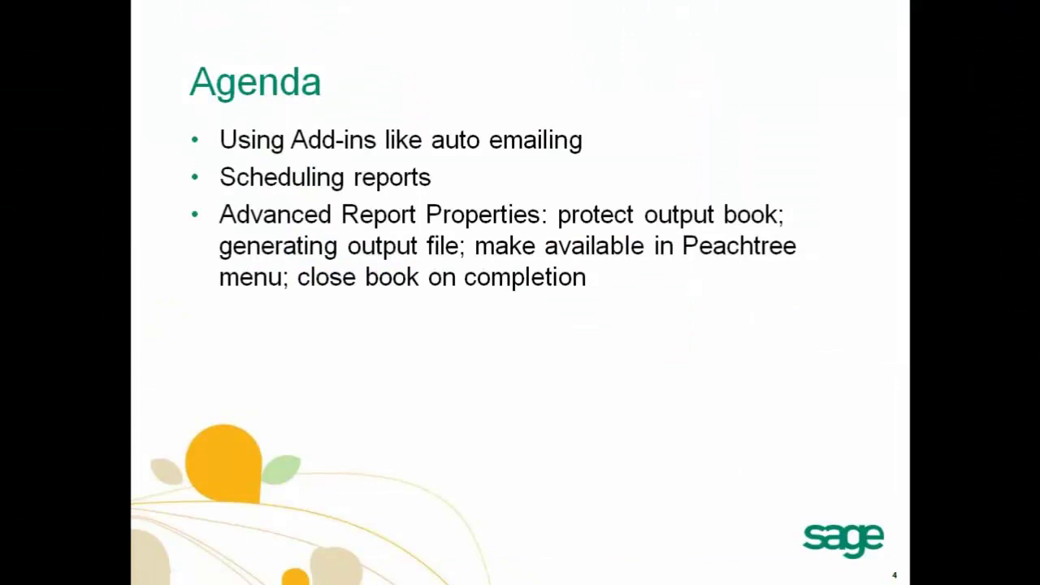
key("Right")
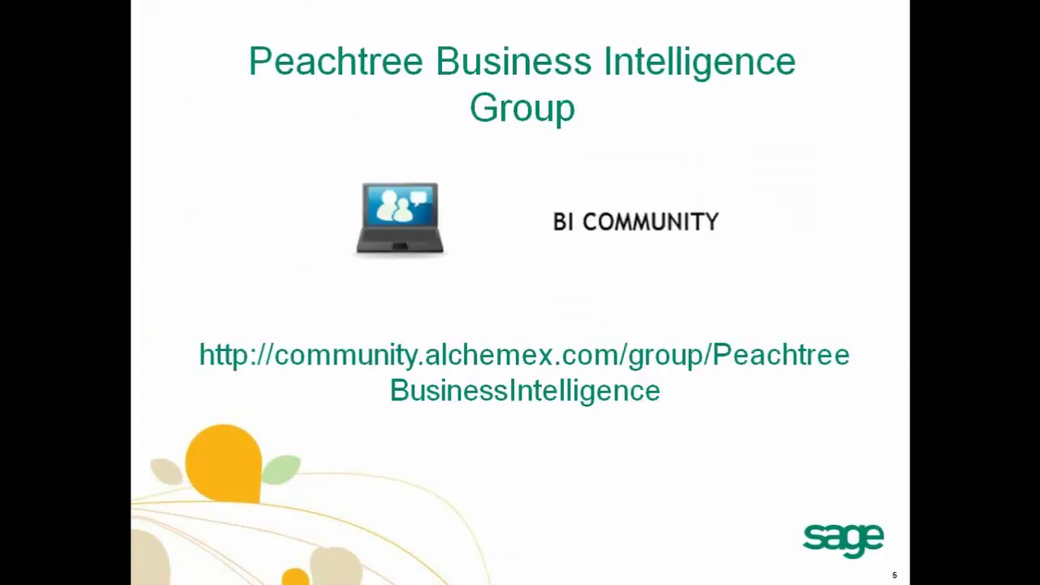